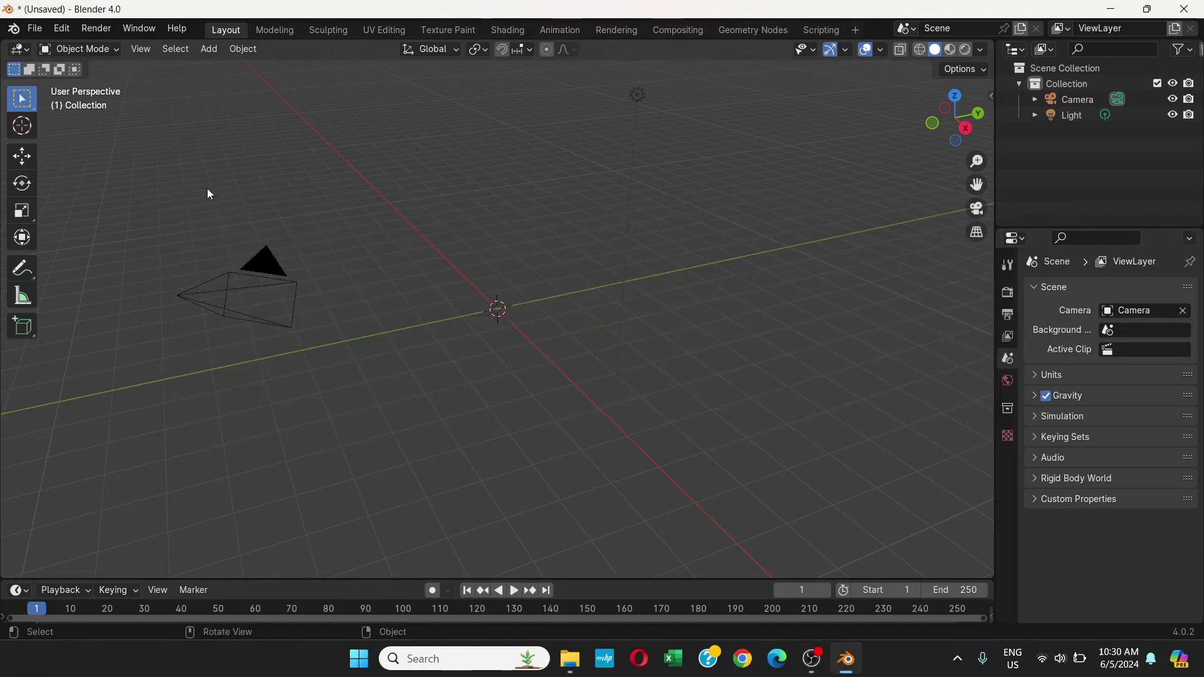
Add a cylinder mesh from Add > Mesh and switch it into Edit Mode
click(210, 50)
mouse_move(254, 67)
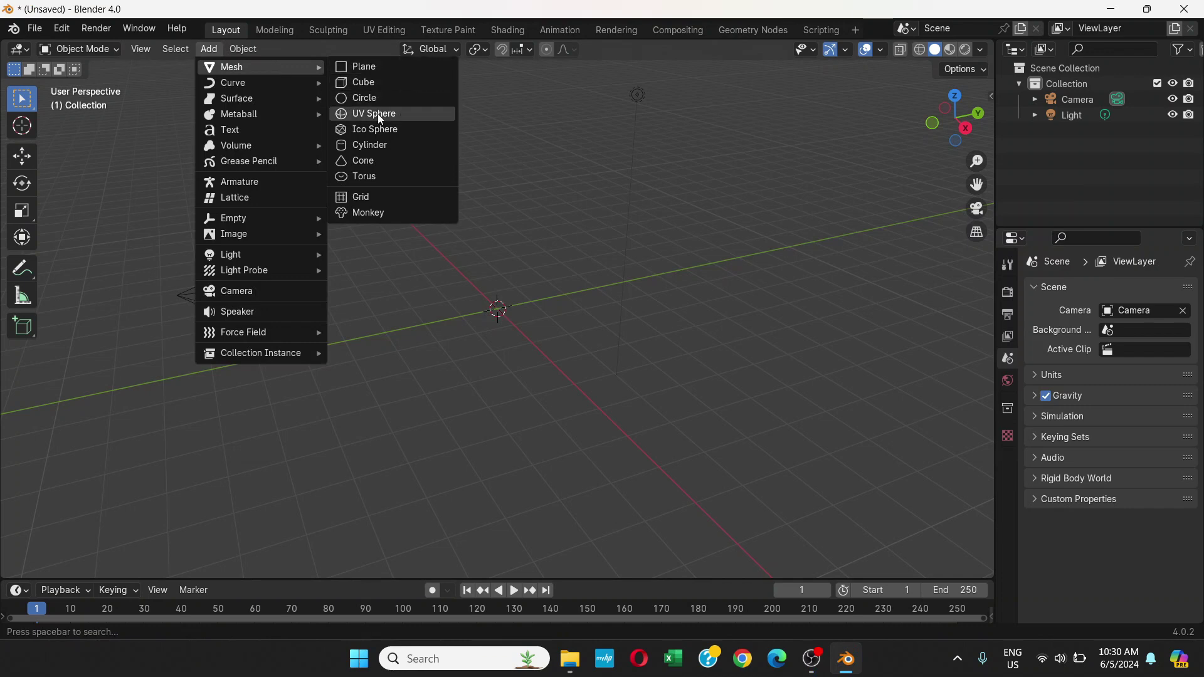
click(380, 146)
middle_drag(499, 307, 519, 287)
scroll(514, 288, up, 3)
click(99, 51)
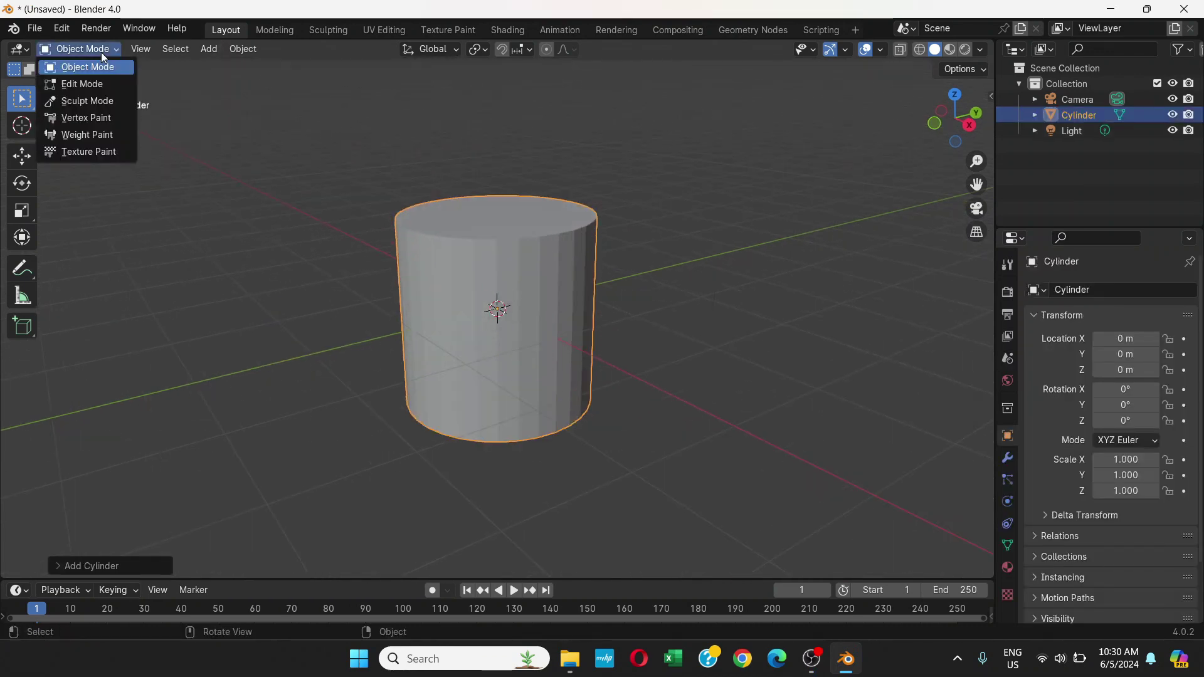
click(97, 86)
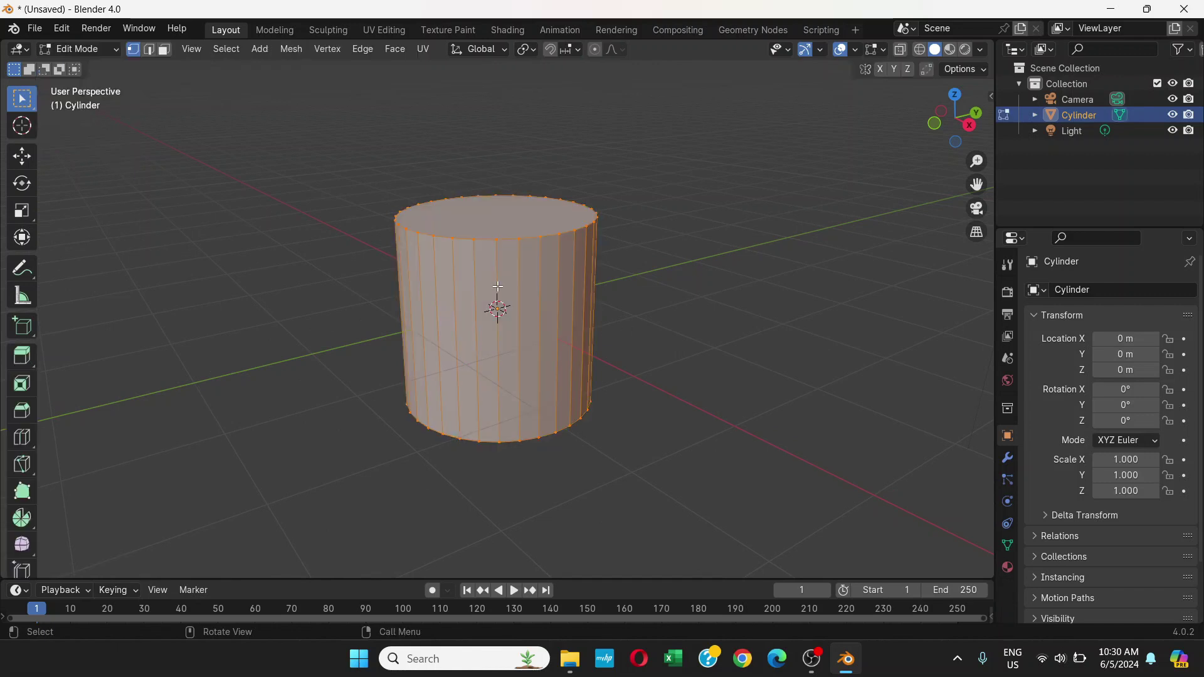
In face select mode, delete the cylinder's top cap face
click(165, 50)
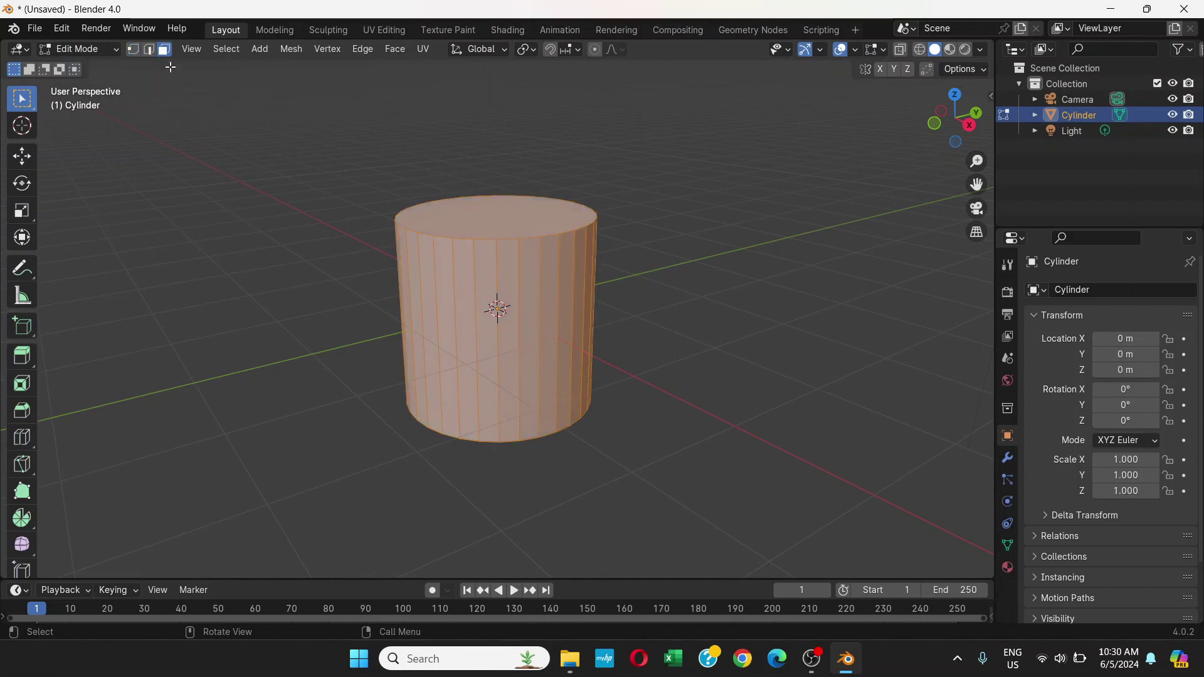
click(496, 216)
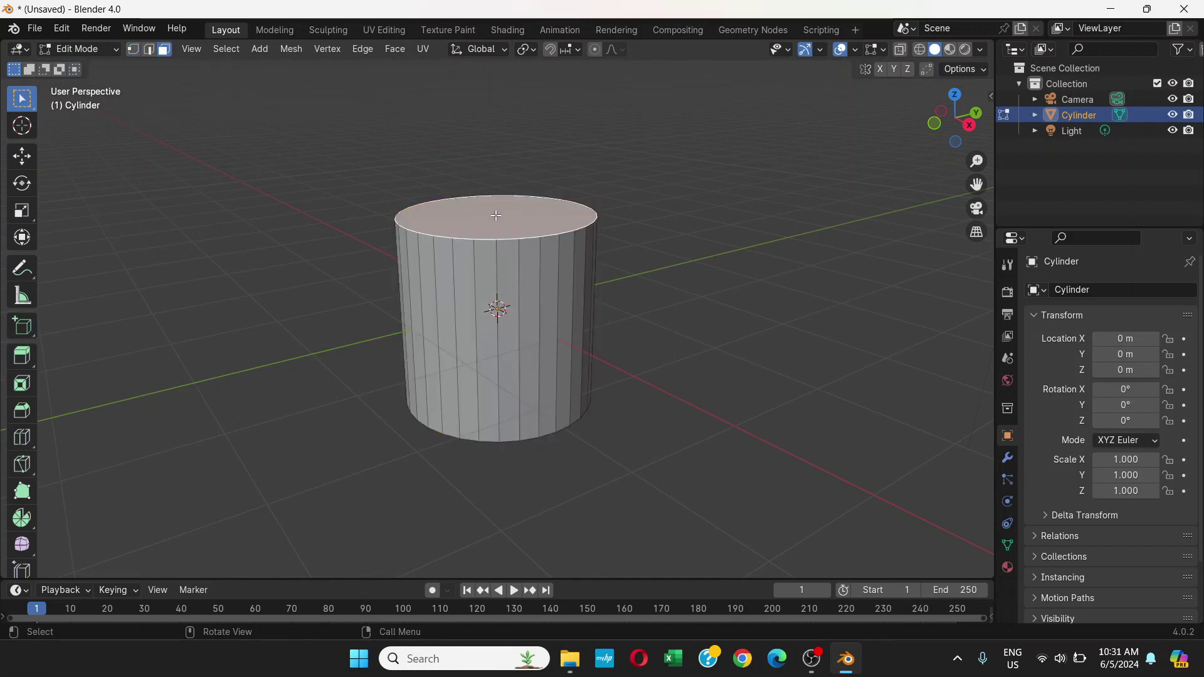
key(x)
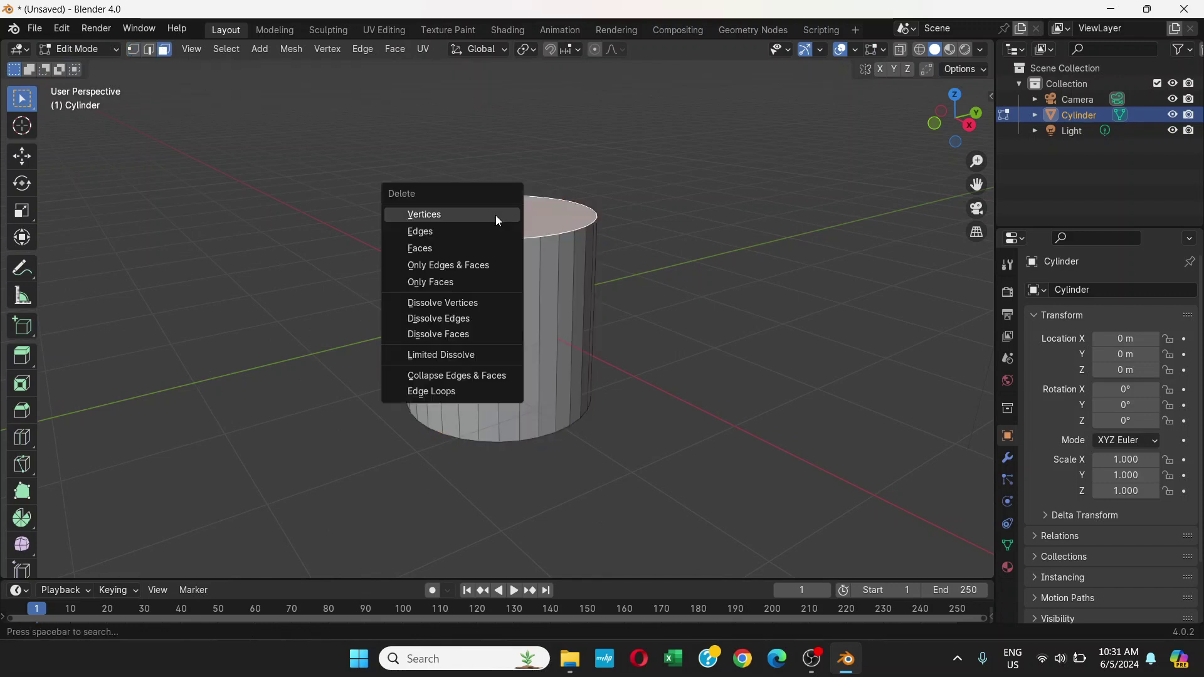
click(429, 246)
Delete the bottom cap face from below, then return to front orthographic view
middle_drag(645, 376, 543, 390)
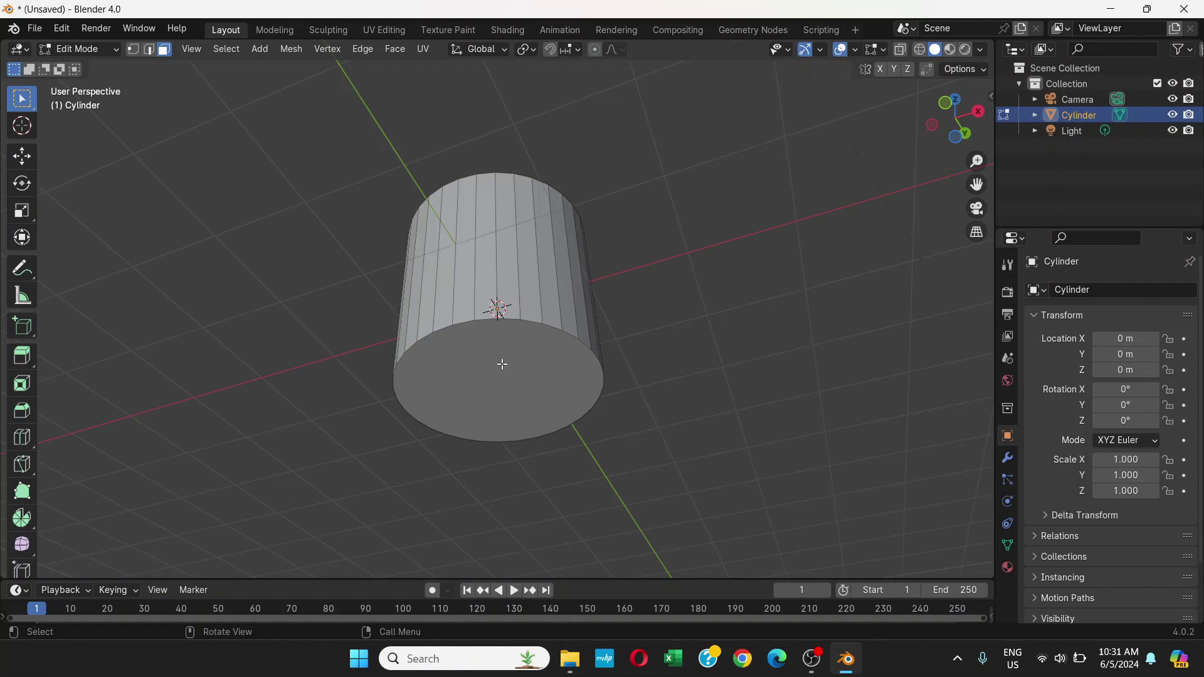
click(502, 364)
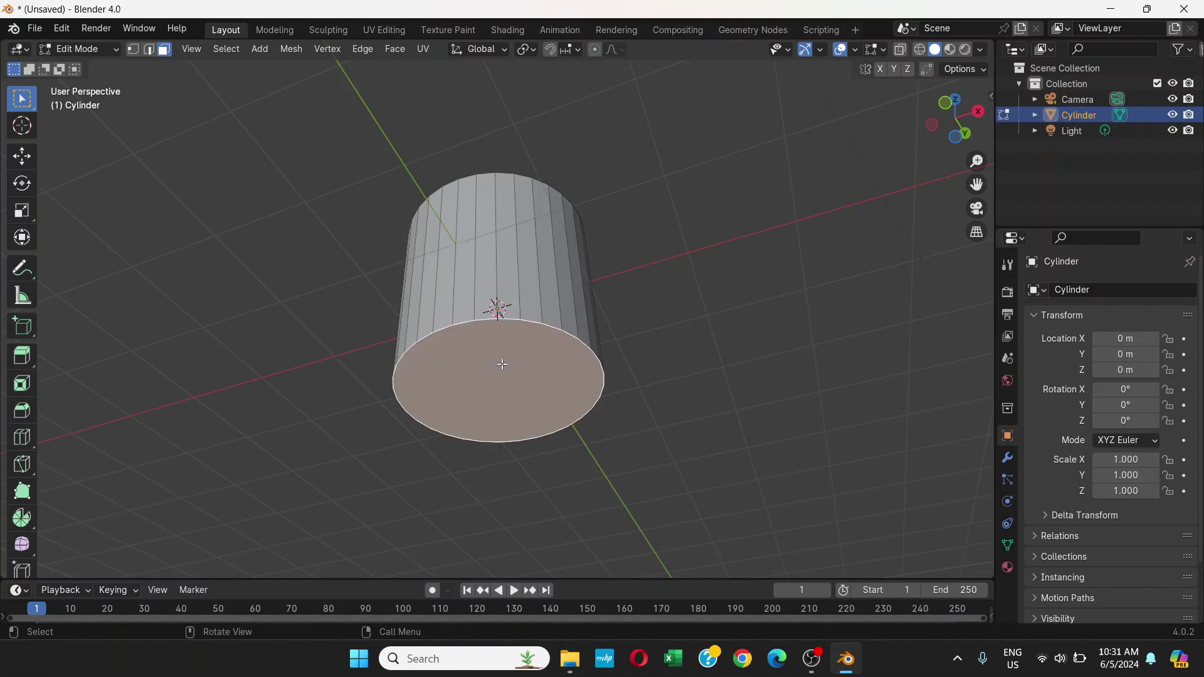
key(x)
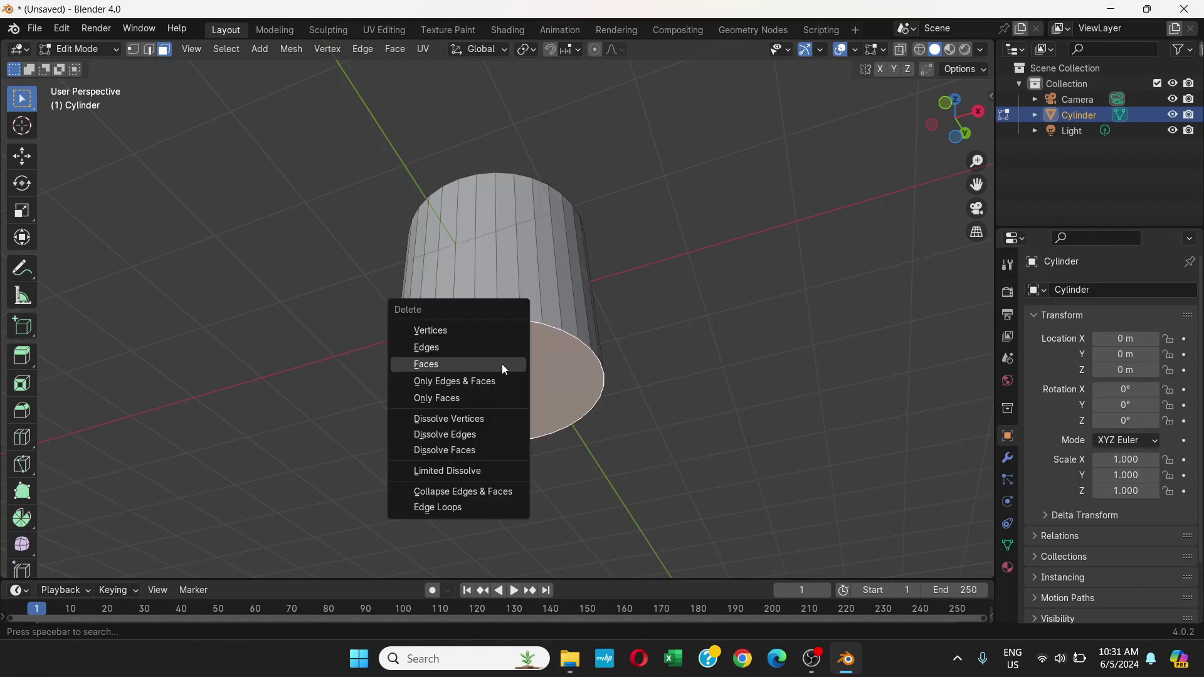
click(431, 369)
middle_drag(659, 336, 677, 258)
scroll(625, 300, up, 3)
scroll(677, 257, down, 3)
middle_drag(622, 313, 621, 320)
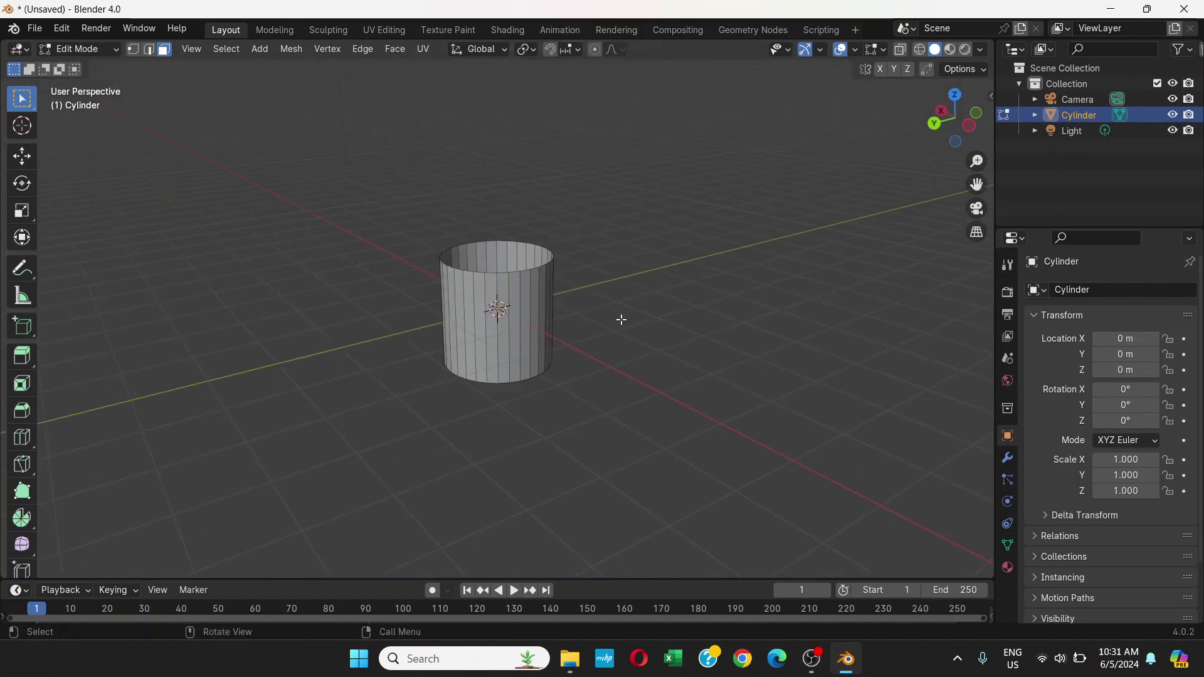
key(KP_1)
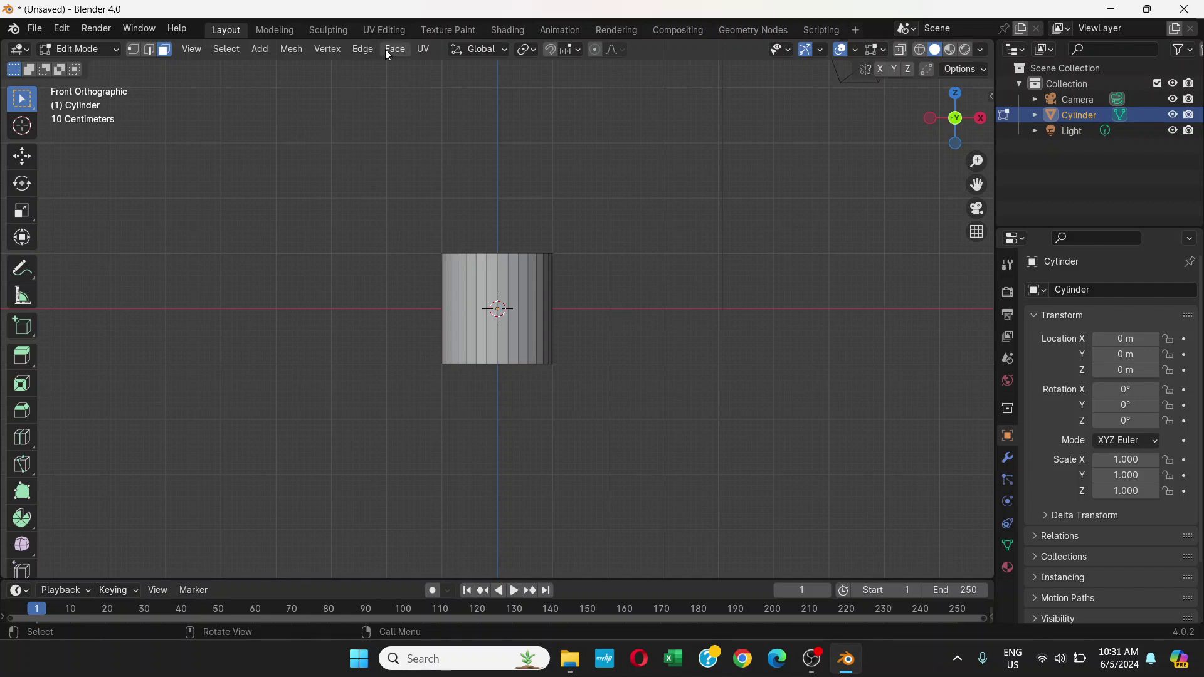
With X-Ray on, box-select the bottom edge loop and scale it down to taper the tube
click(901, 50)
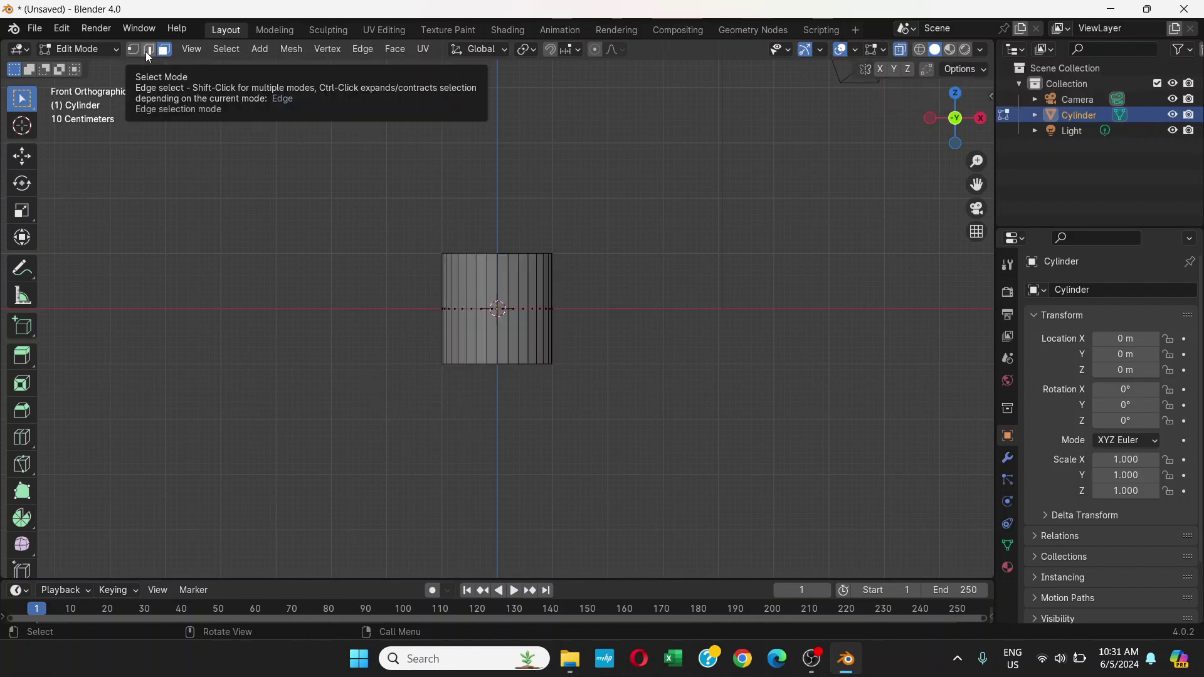
click(148, 57)
drag(328, 438, 590, 348)
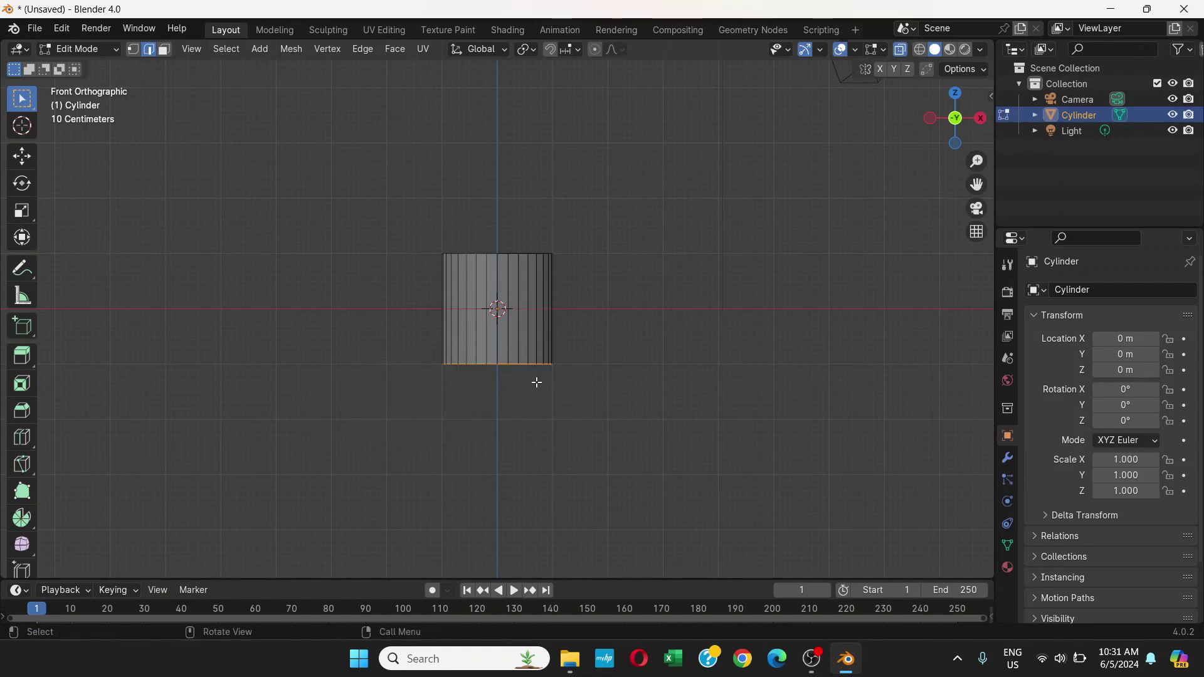
scroll(529, 379, up, 4)
middle_drag(527, 373, 559, 308)
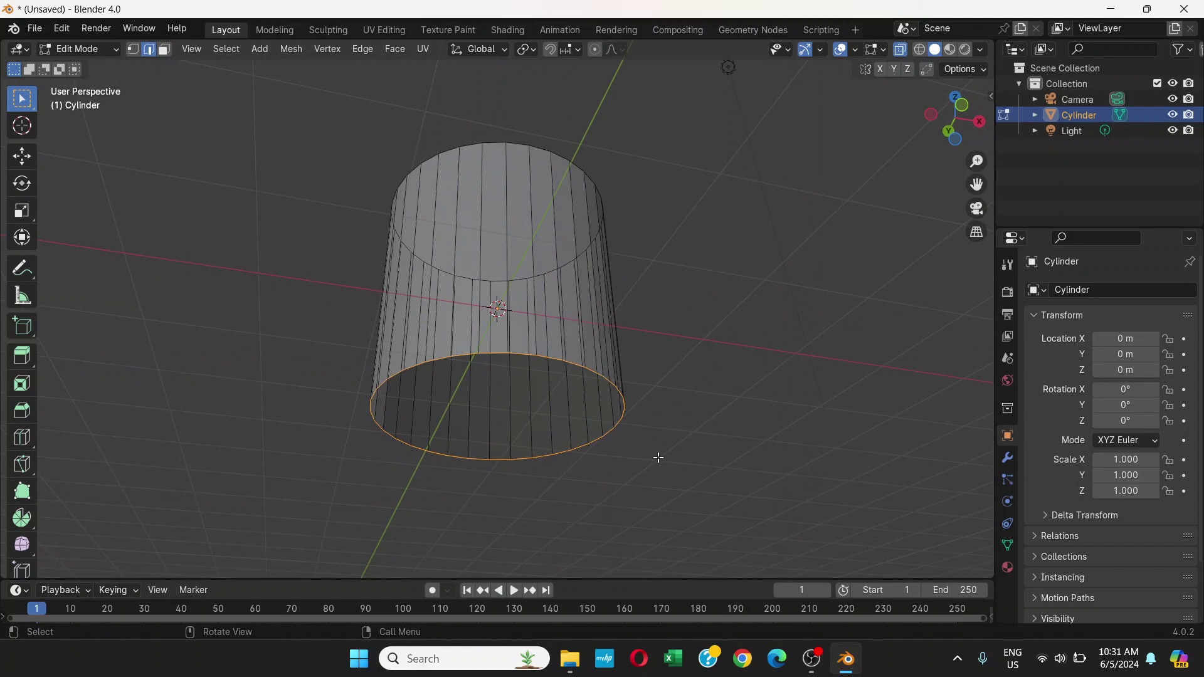
key(s)
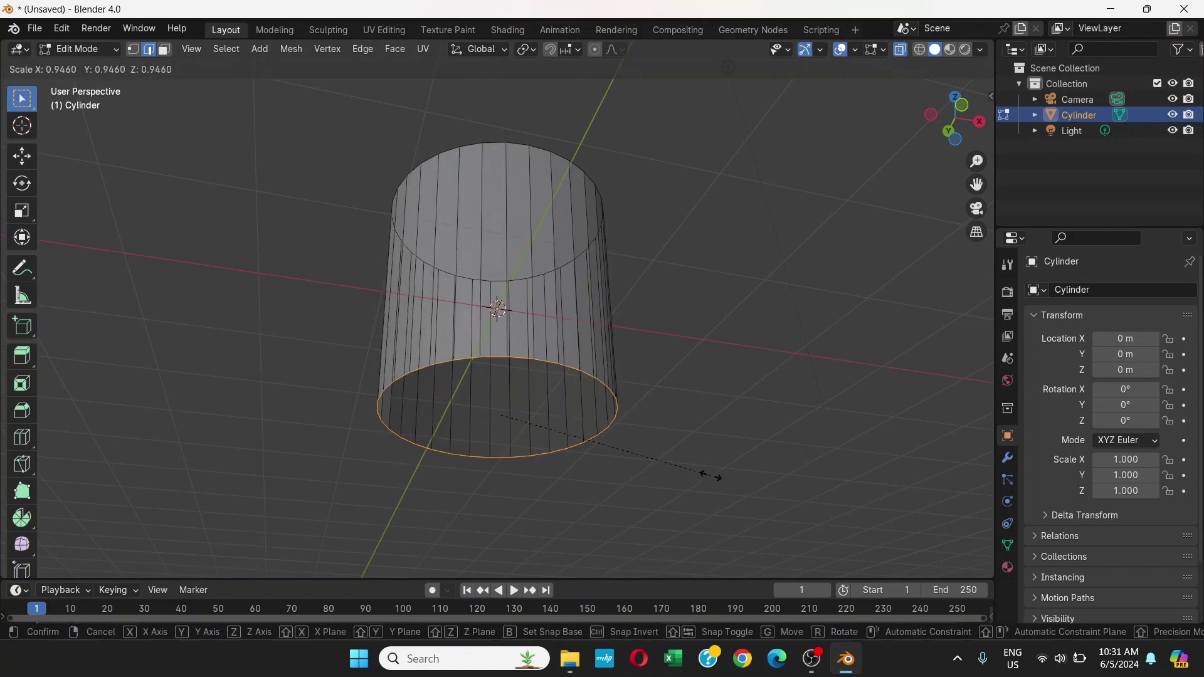
click(656, 467)
middle_drag(639, 335, 792, 332)
Turn off X-Ray and add 9 horizontal loop cuts around the tapered tube
click(657, 360)
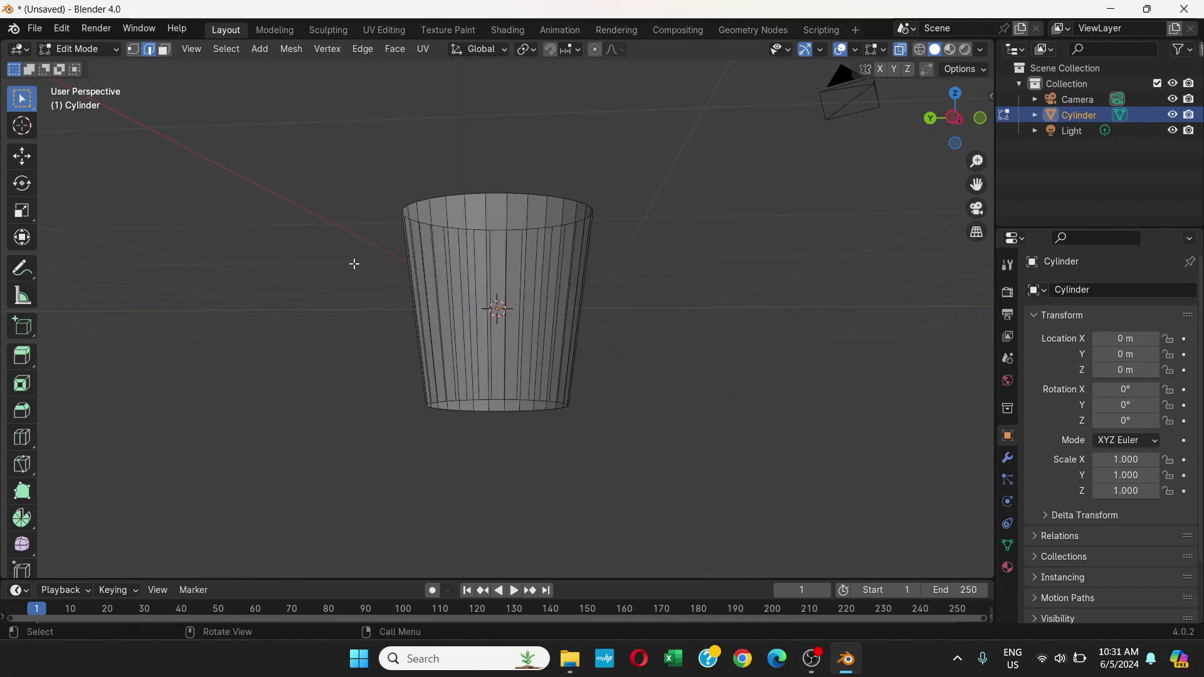
click(901, 51)
middle_drag(628, 359, 593, 371)
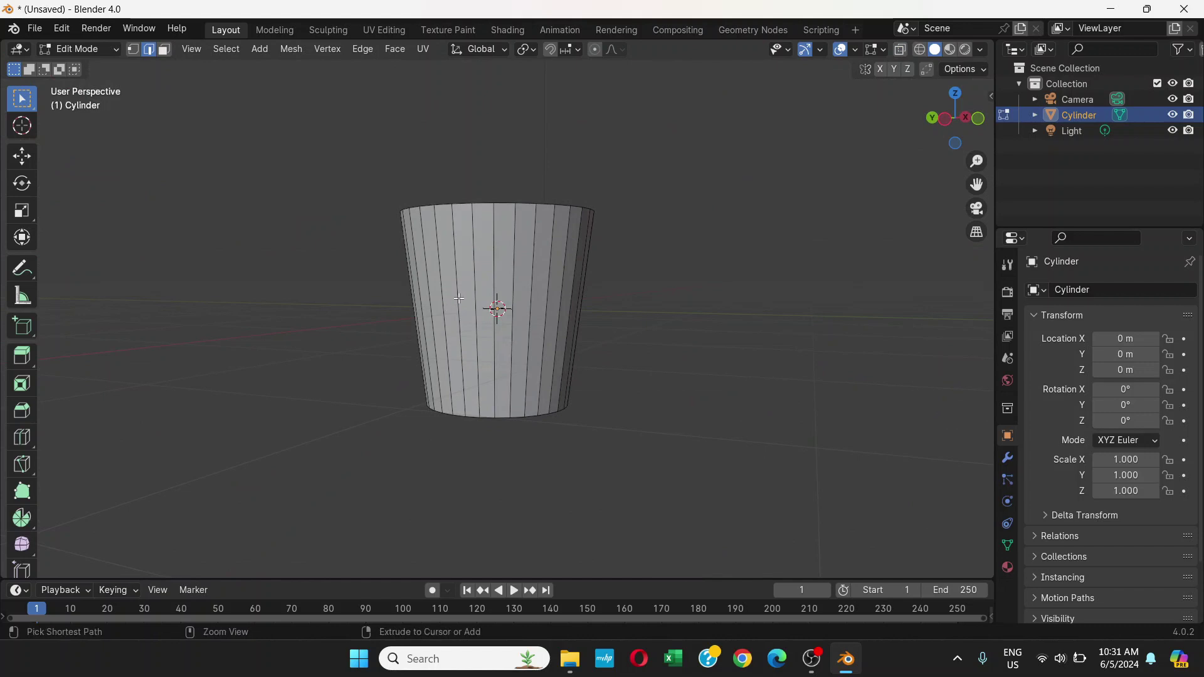
key(ctrl+r)
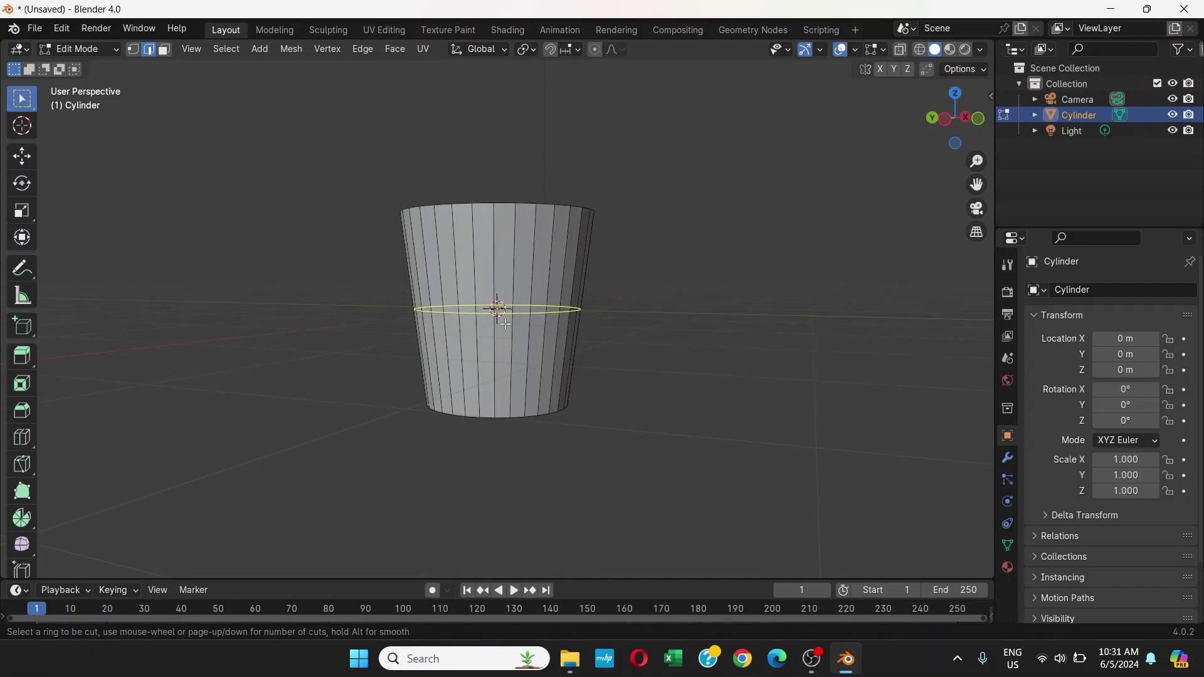
scroll(505, 323, up, 2)
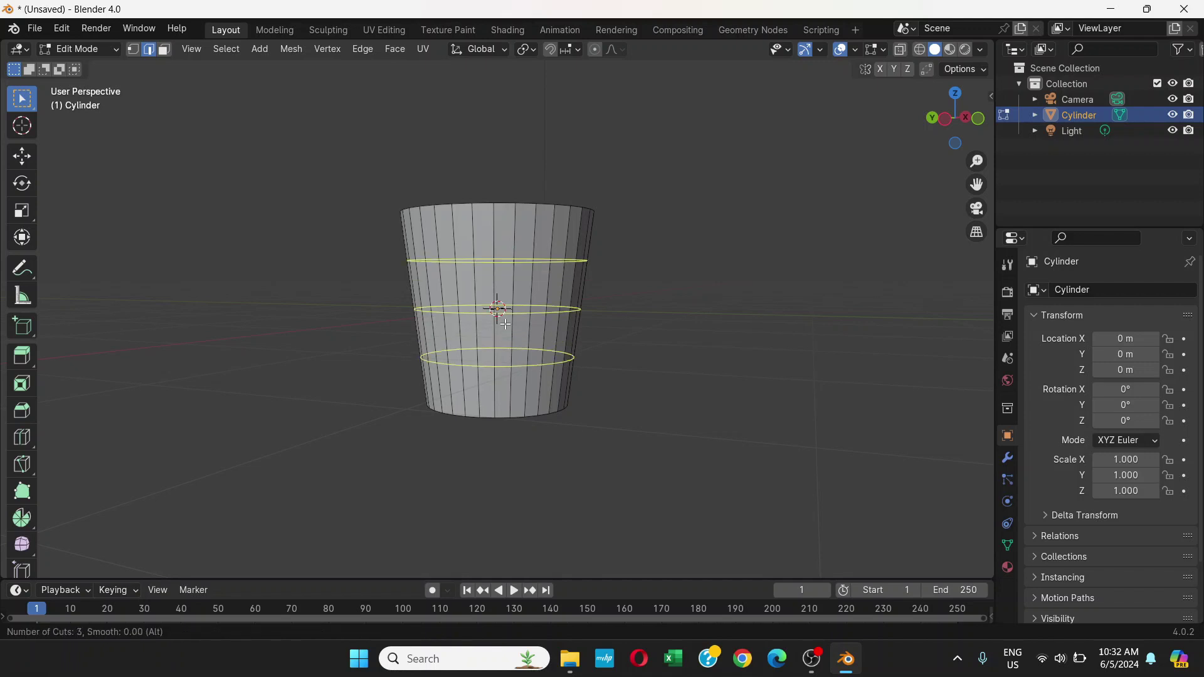
scroll(504, 318, up, 6)
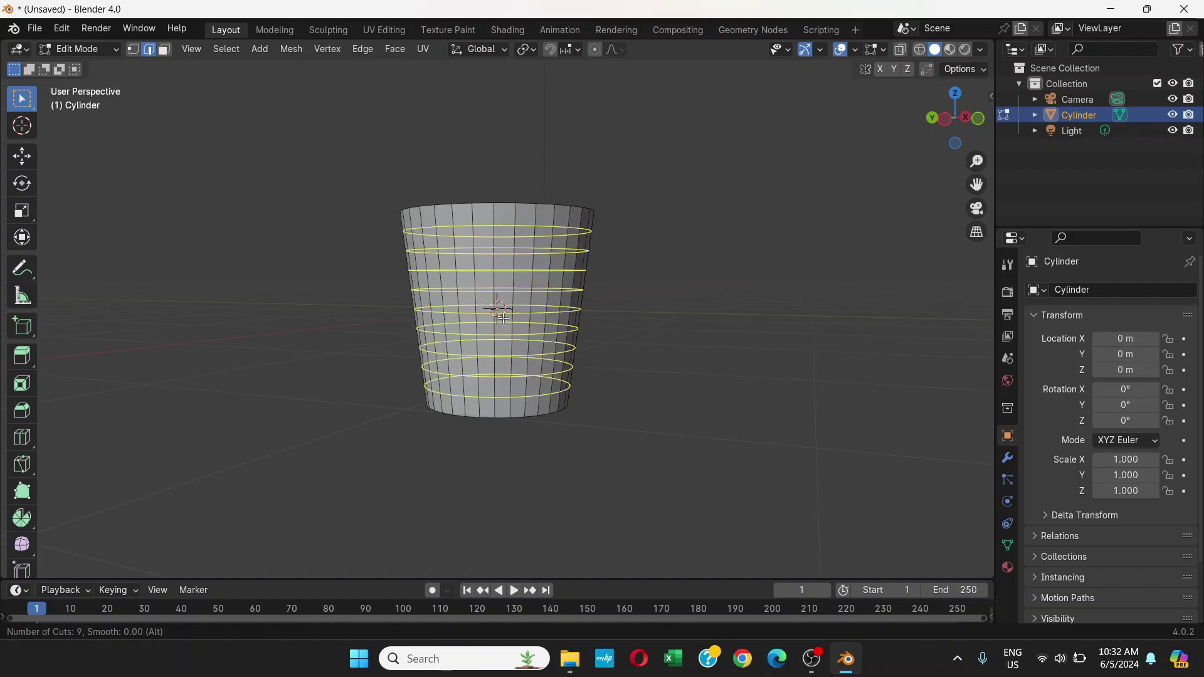
click(503, 318)
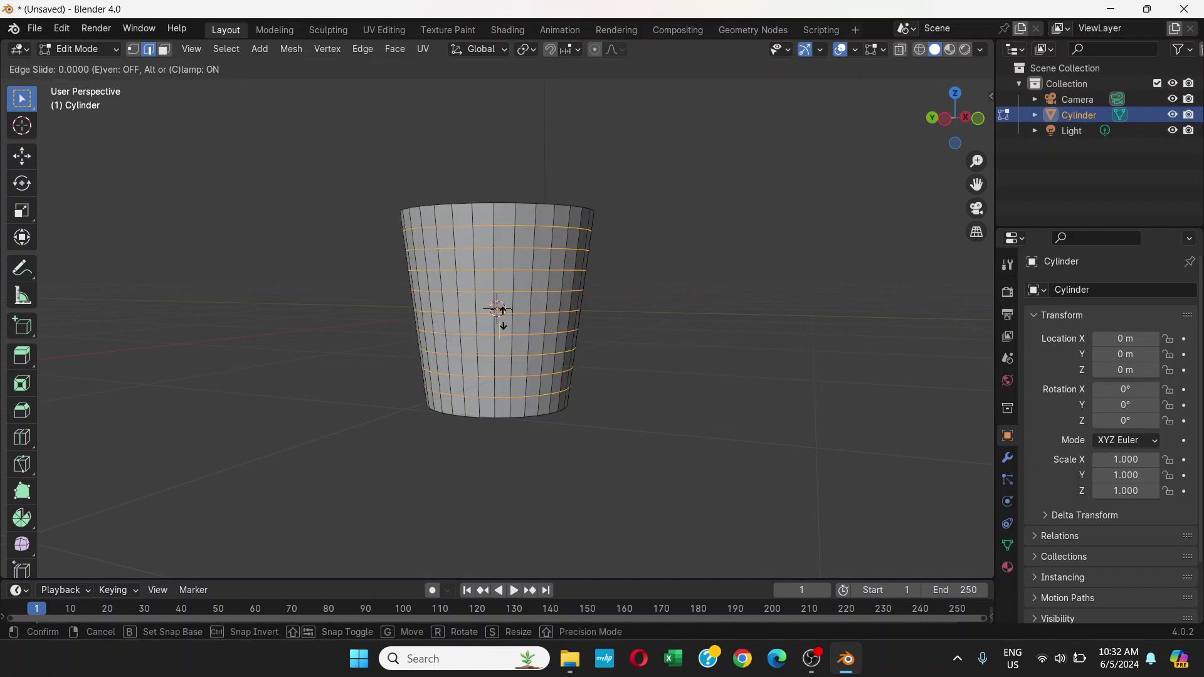
click(500, 310)
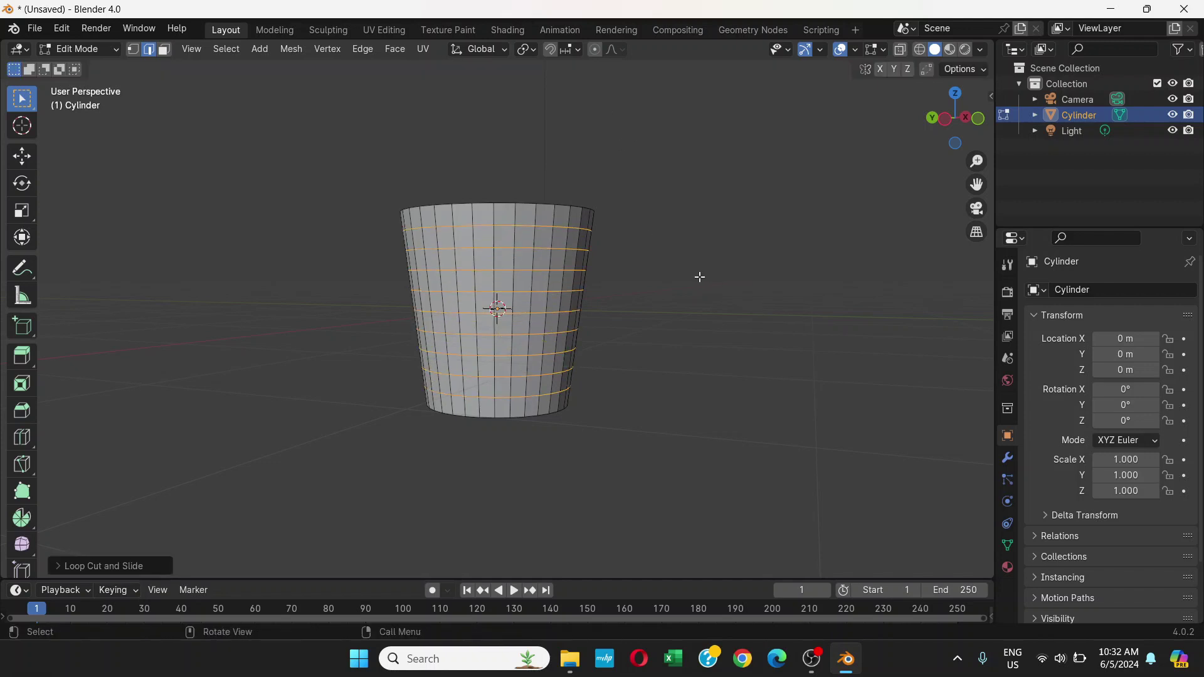
Deselect the new loops and orbit and zoom to inspect the ringed tube
click(745, 242)
middle_drag(696, 317, 666, 323)
scroll(516, 261, up, 2)
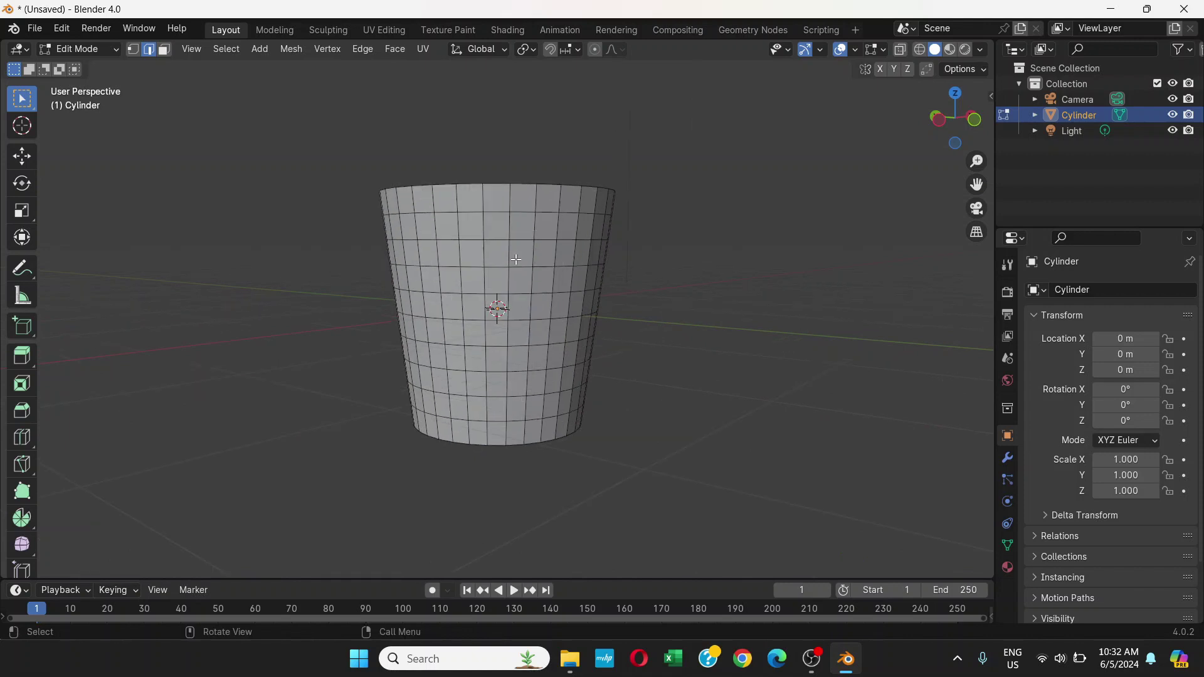
middle_drag(502, 230, 530, 235)
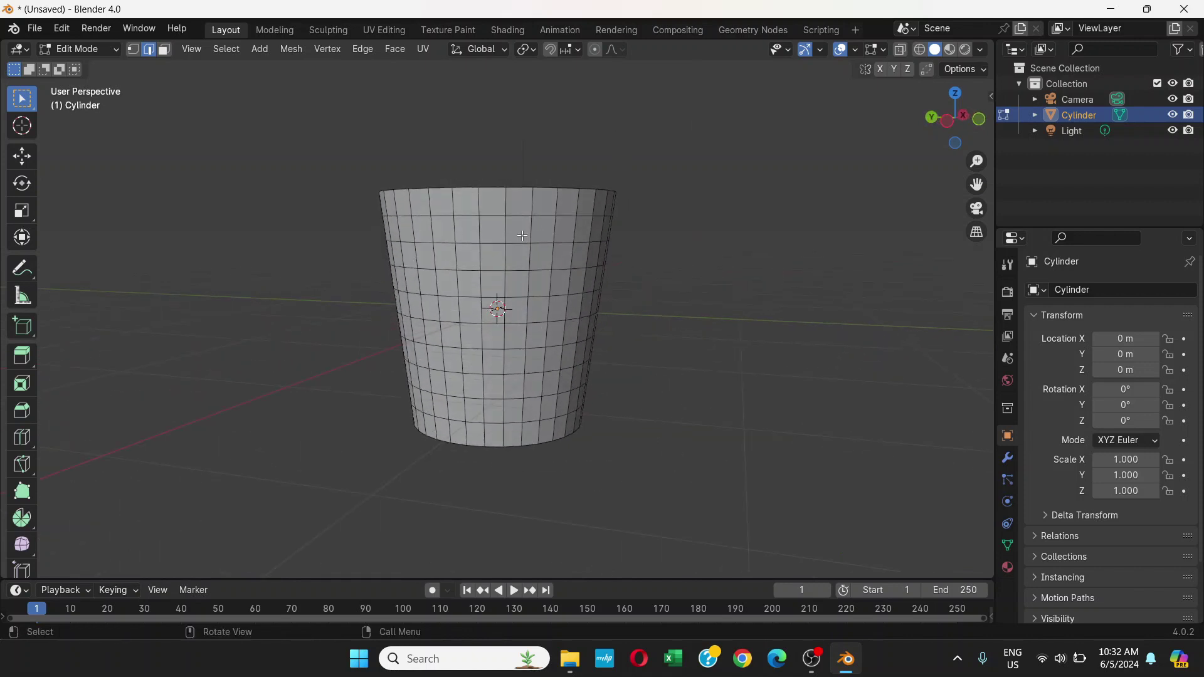
scroll(545, 287, up, 1)
scroll(545, 287, down, 1)
scroll(505, 275, up, 1)
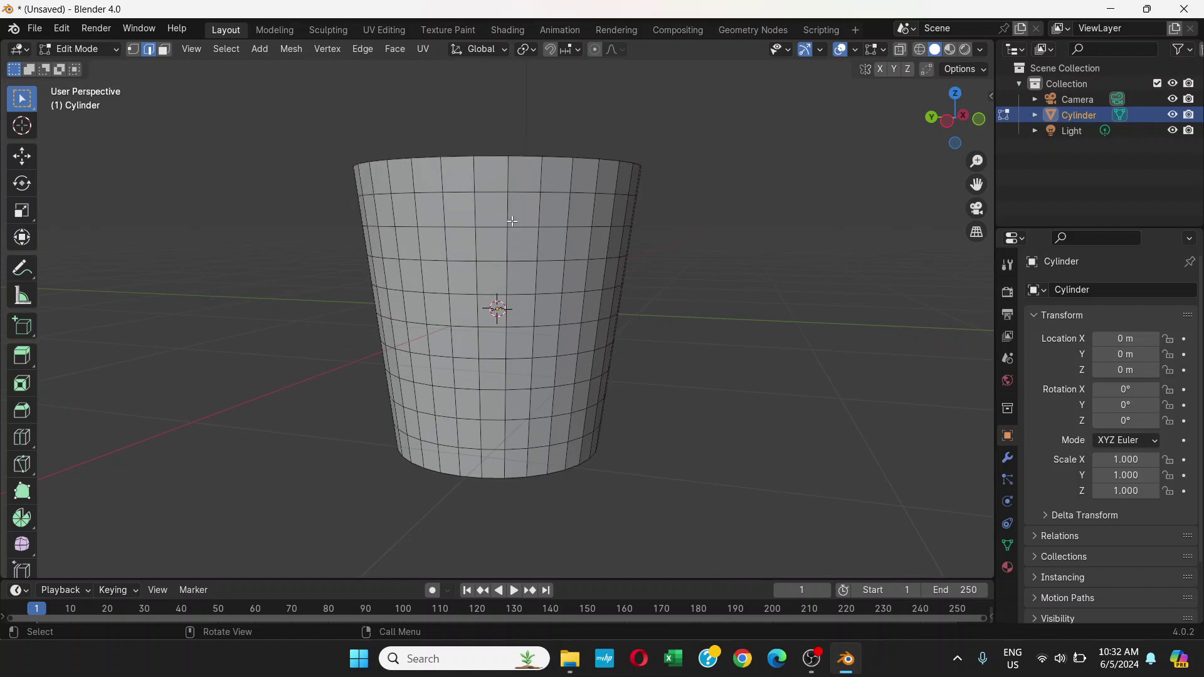
scroll(475, 236, down, 2)
scroll(474, 235, up, 3)
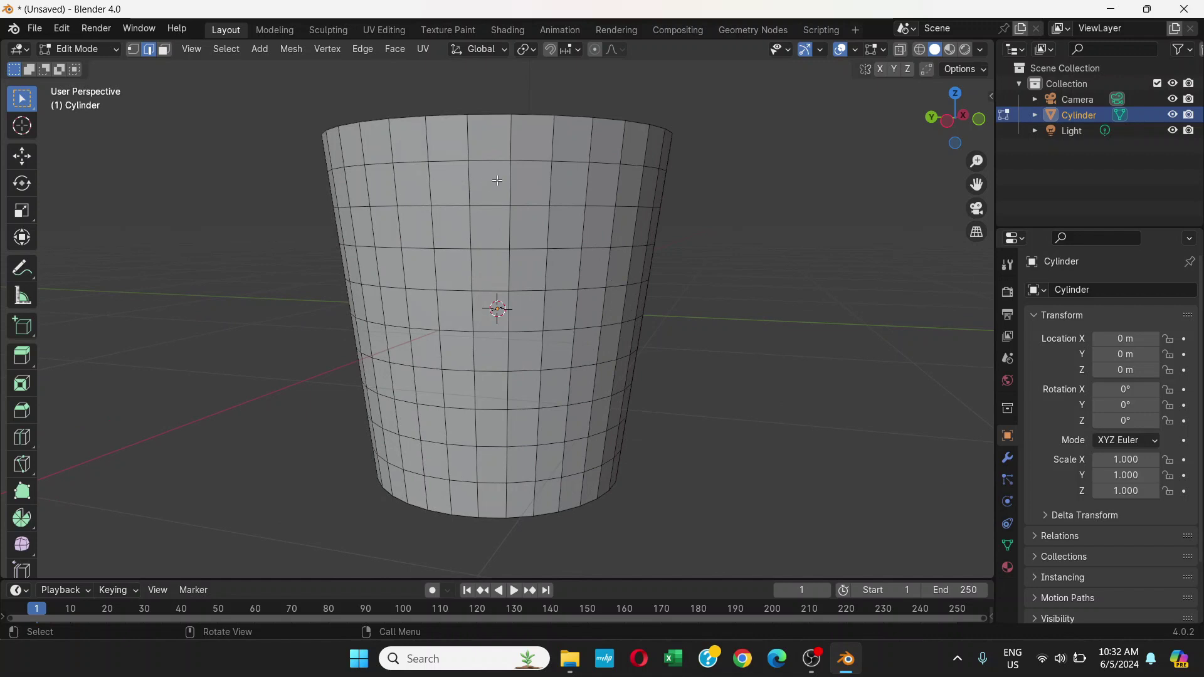
scroll(565, 263, down, 1)
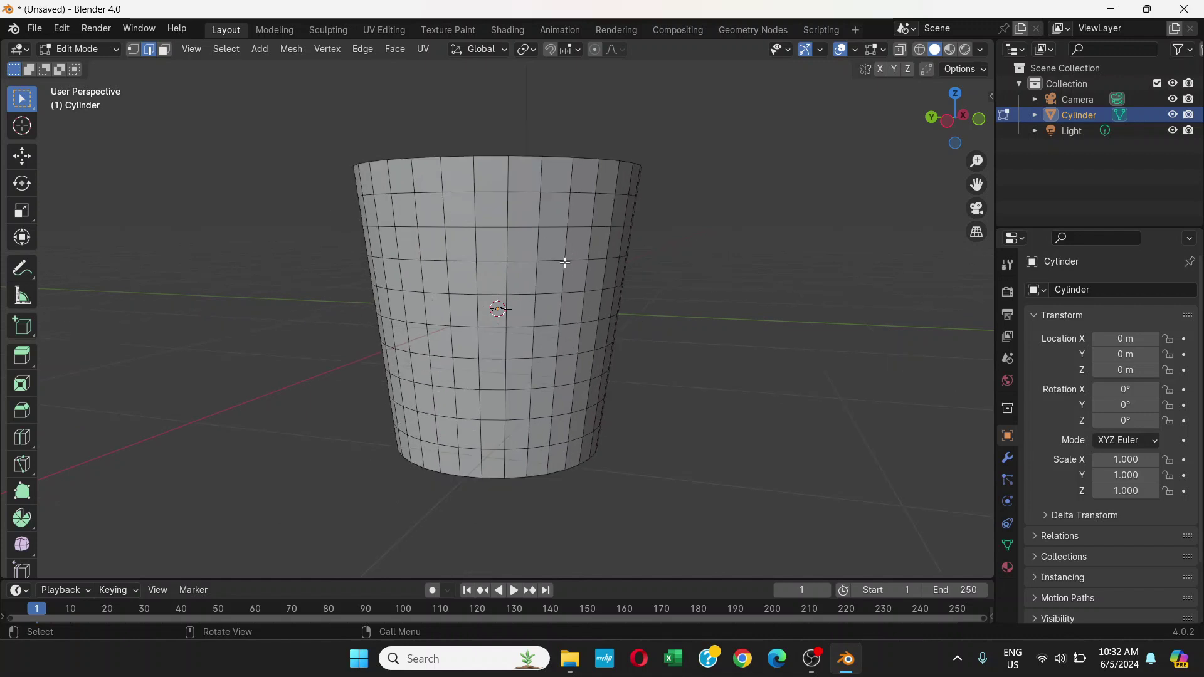
Select the whole mesh, then in front X-Ray view deselect the top row of faces
key(a)
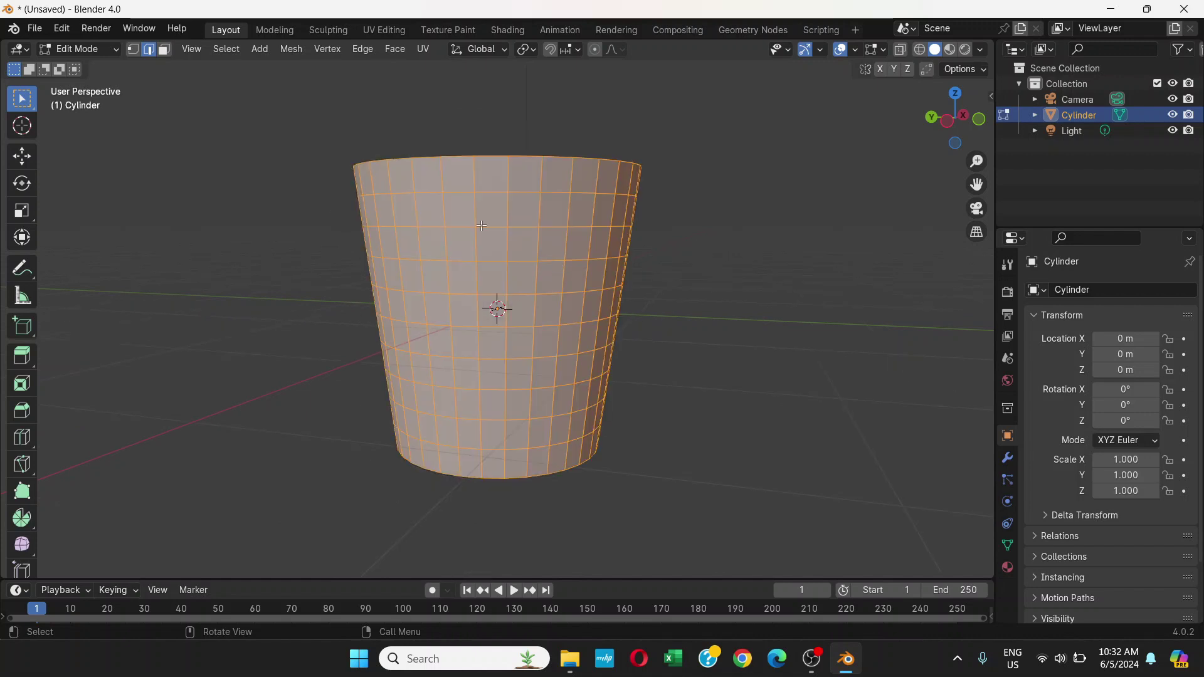
scroll(481, 225, down, 3)
scroll(476, 237, up, 1)
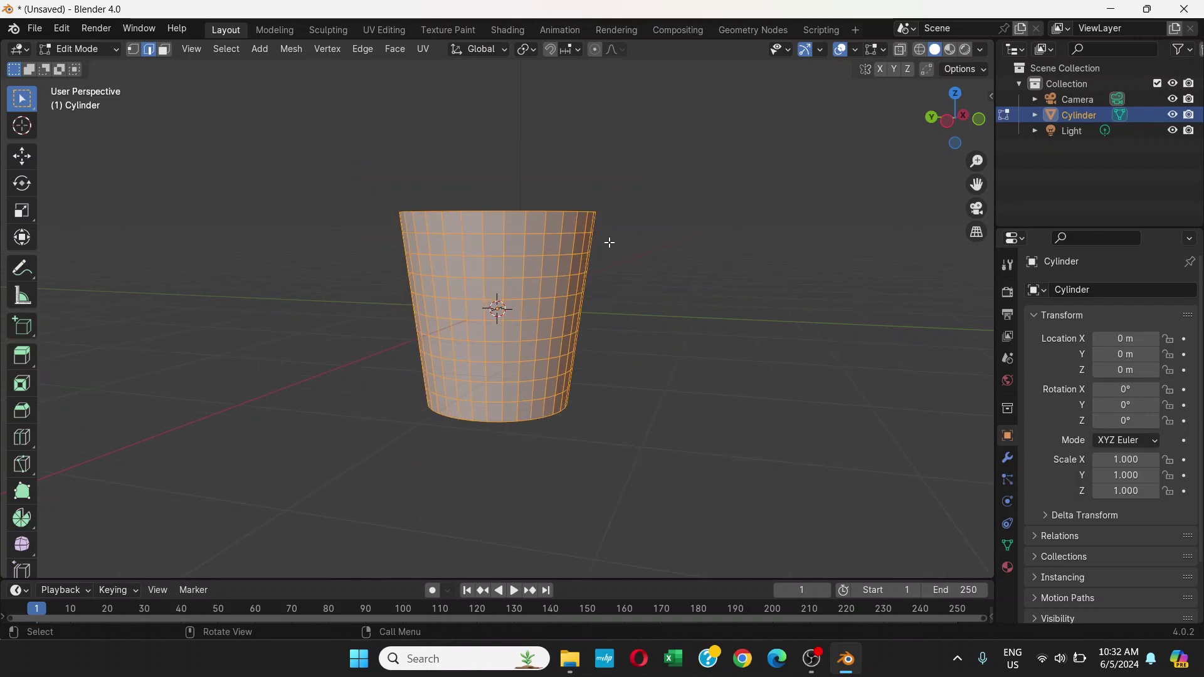
key(KP_1)
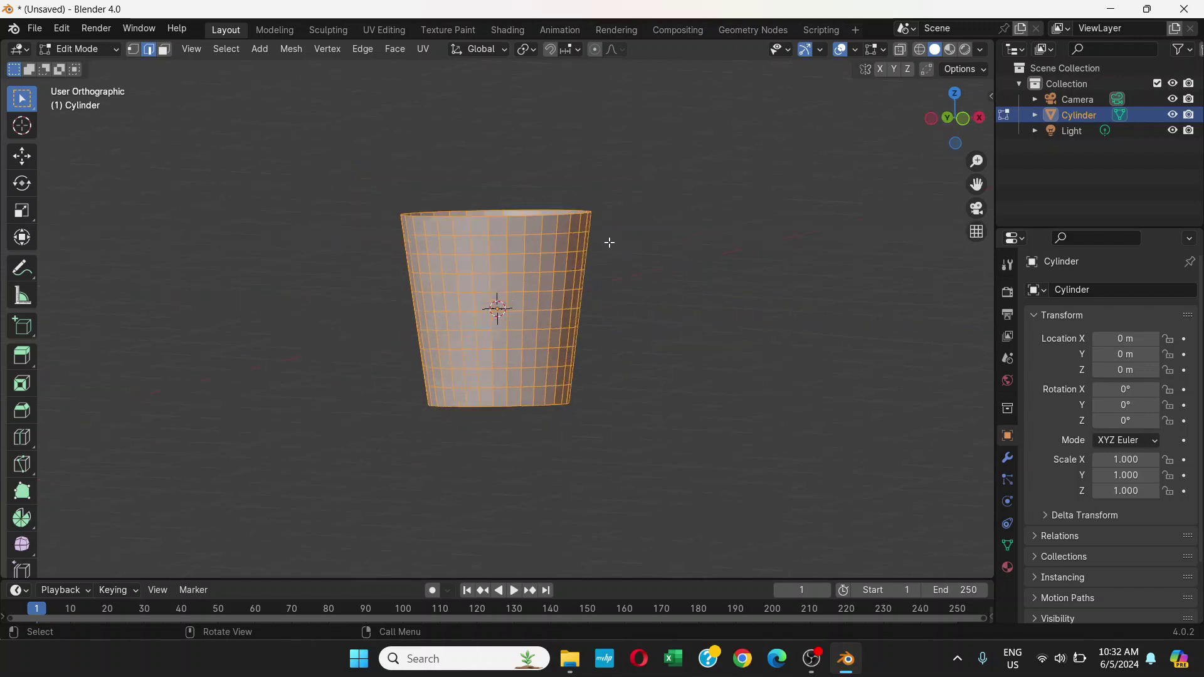
click(898, 52)
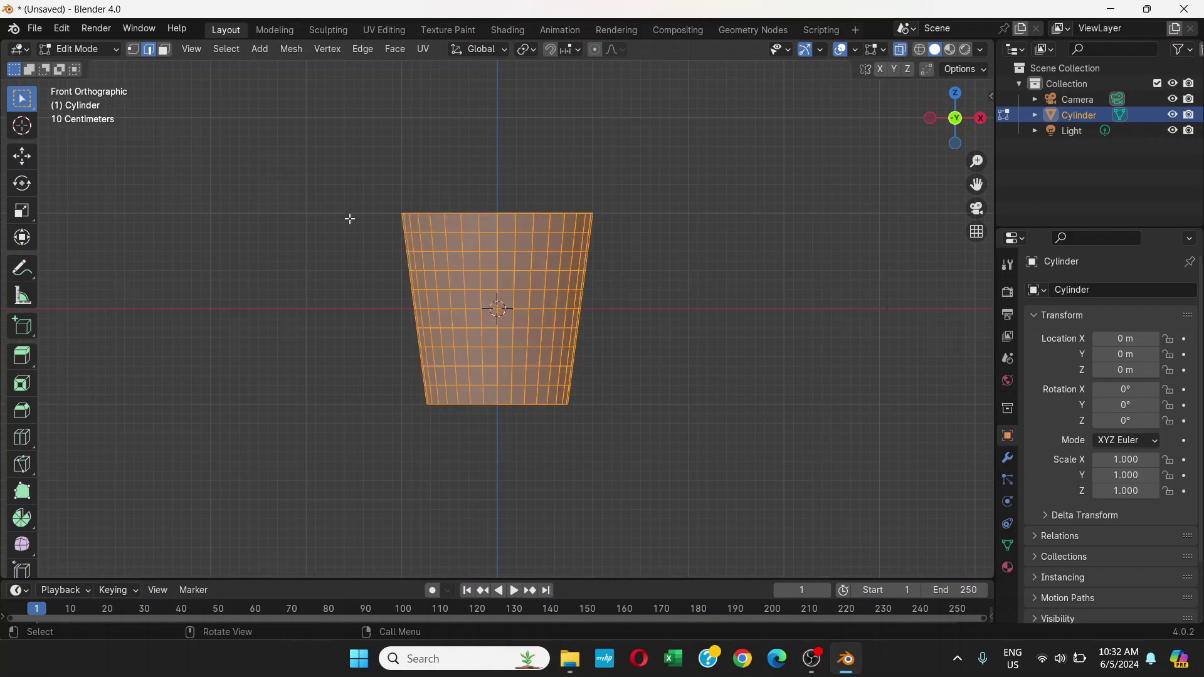
drag(336, 169, 635, 223)
ctrl+drag(294, 164, 659, 229)
Deselect the bottom row of faces as well and turn X-Ray off
ctrl+drag(305, 453, 602, 398)
middle_drag(604, 314, 491, 312)
scroll(517, 296, up, 2)
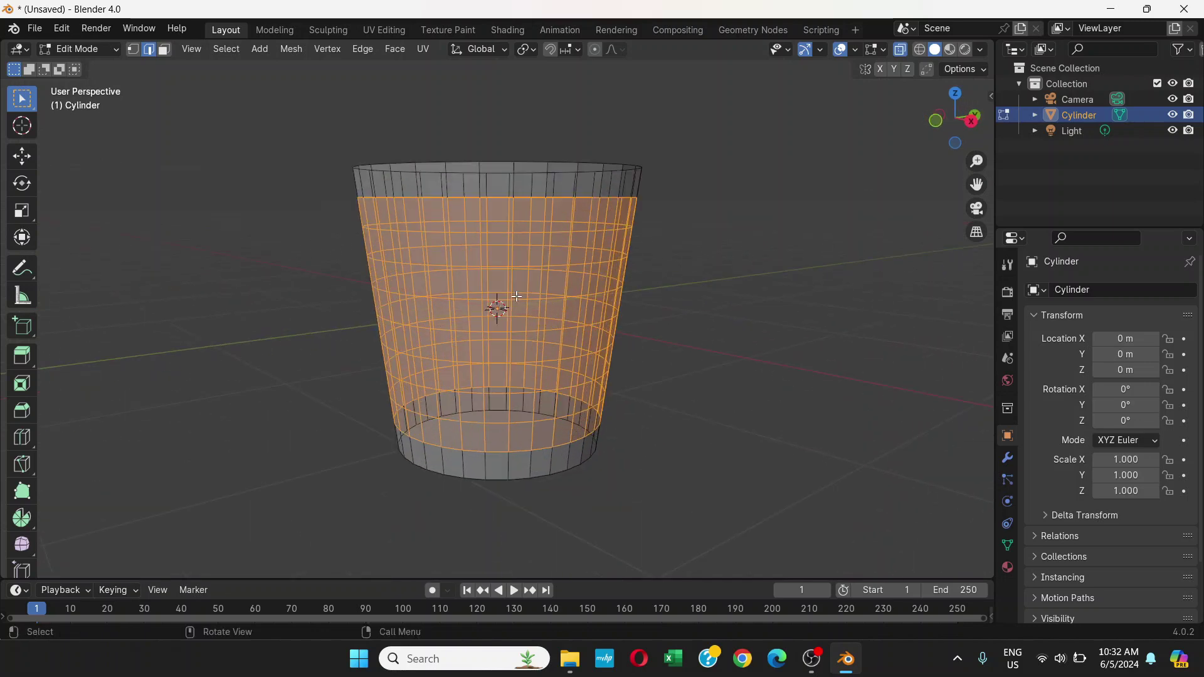
scroll(797, 120, down, 3)
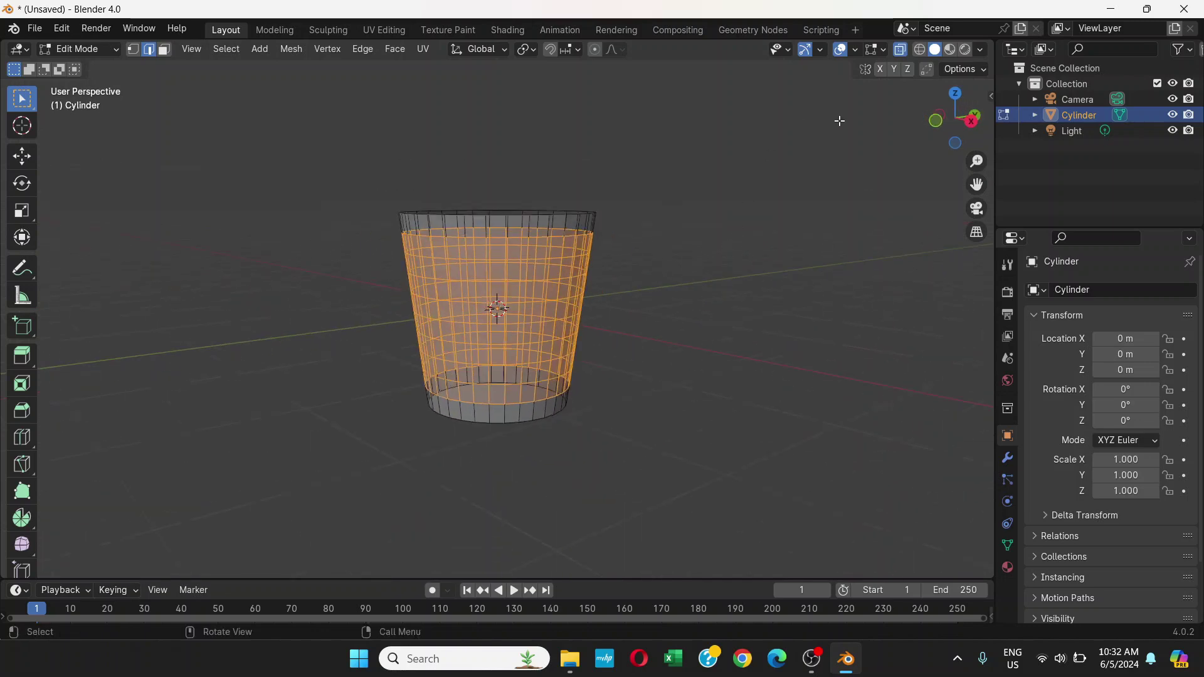
click(900, 49)
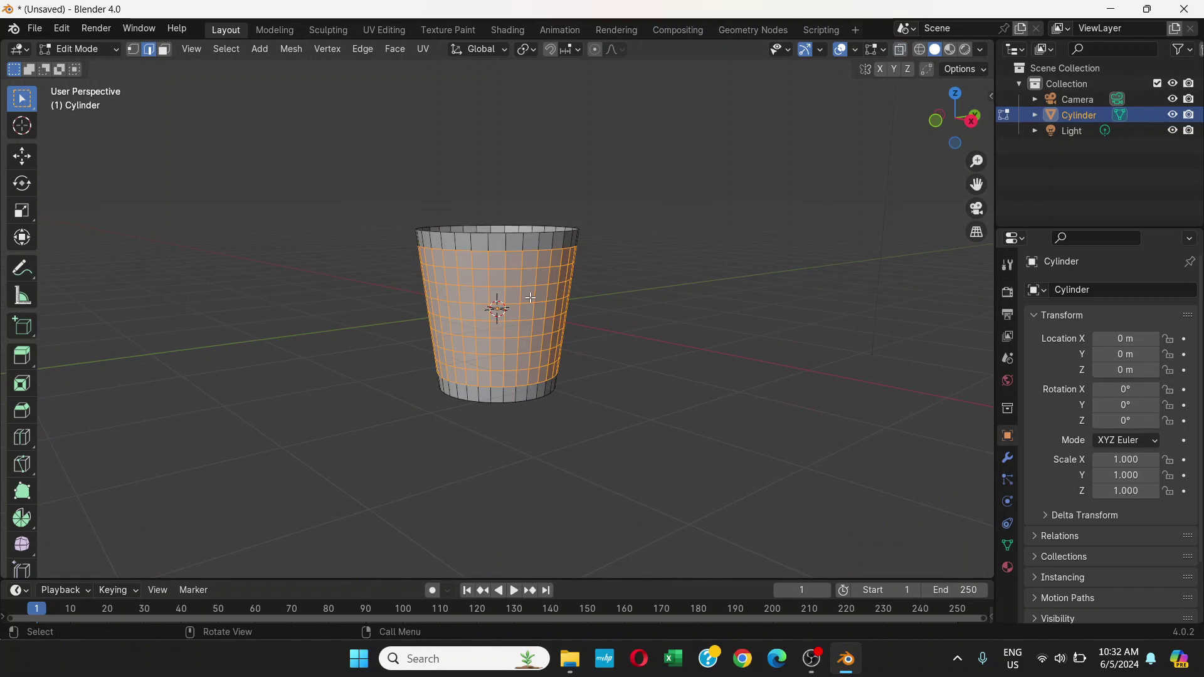
scroll(530, 297, up, 2)
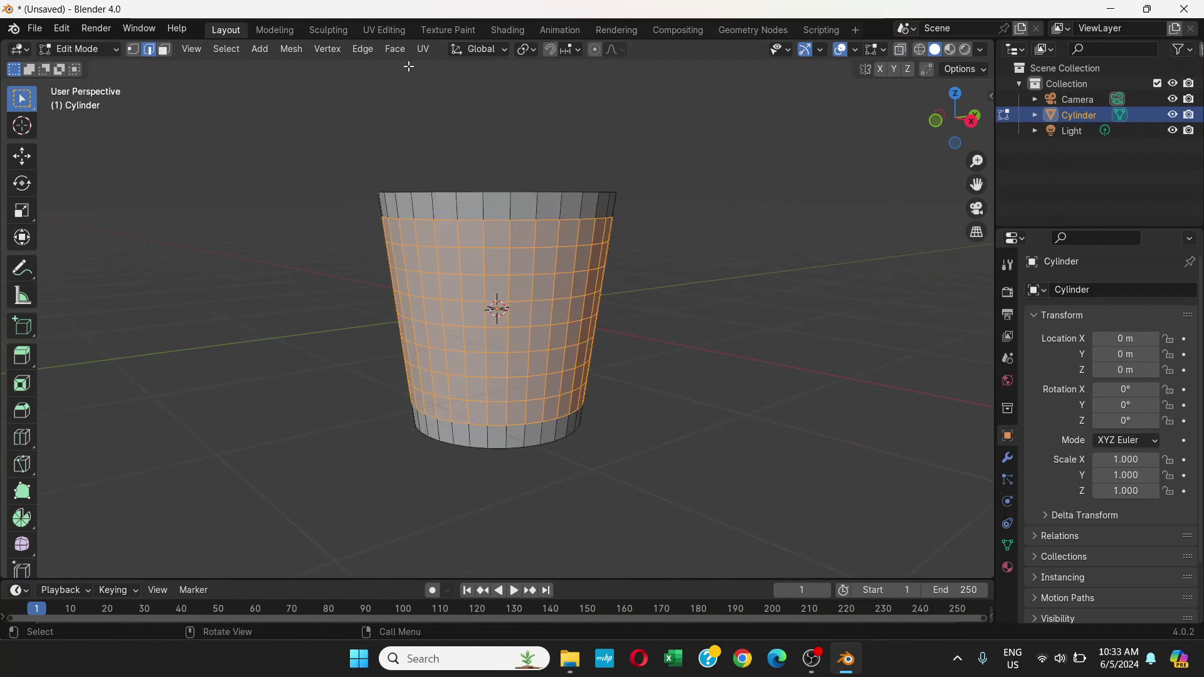
Apply Face > Poke Faces to the selected side faces, then clear the selection
click(401, 48)
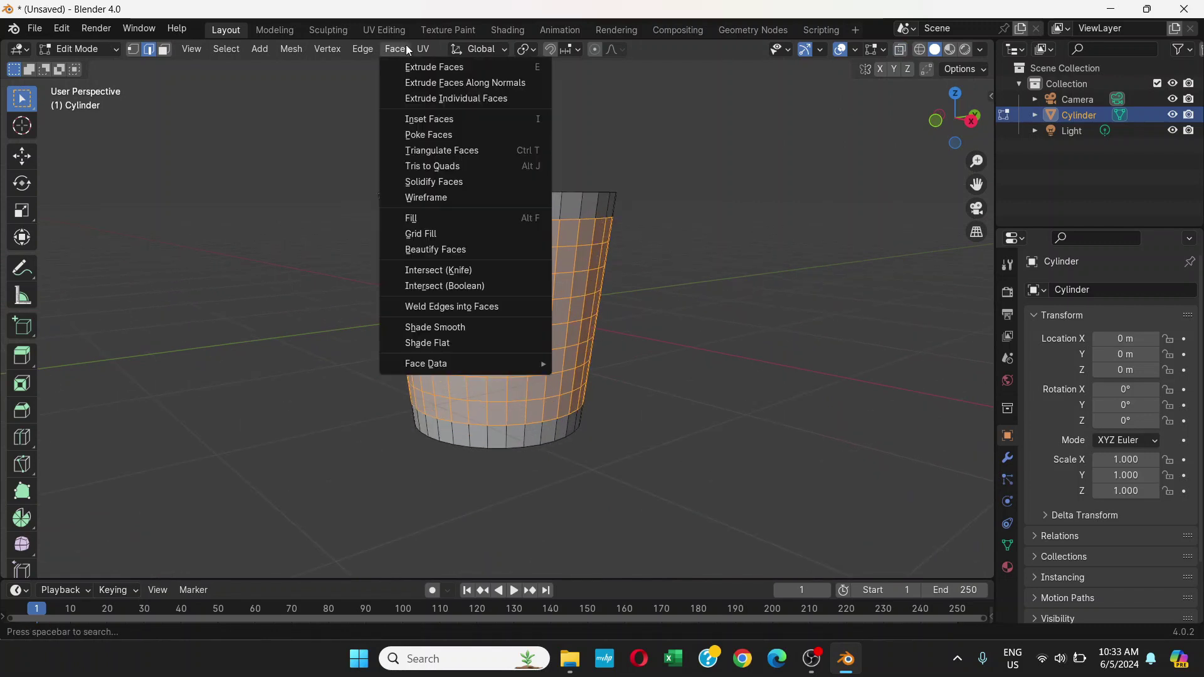
click(419, 138)
scroll(540, 295, up, 3)
middle_drag(637, 297, 533, 326)
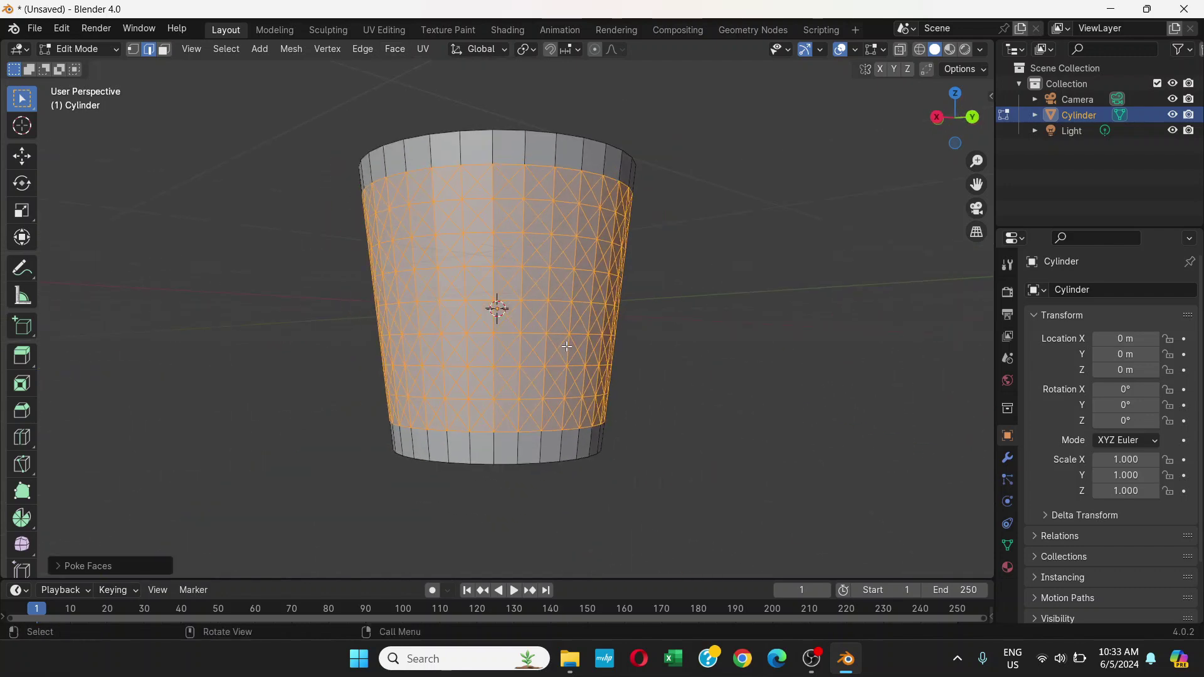
click(707, 230)
middle_drag(709, 309, 522, 318)
scroll(522, 317, down, 3)
scroll(528, 306, up, 3)
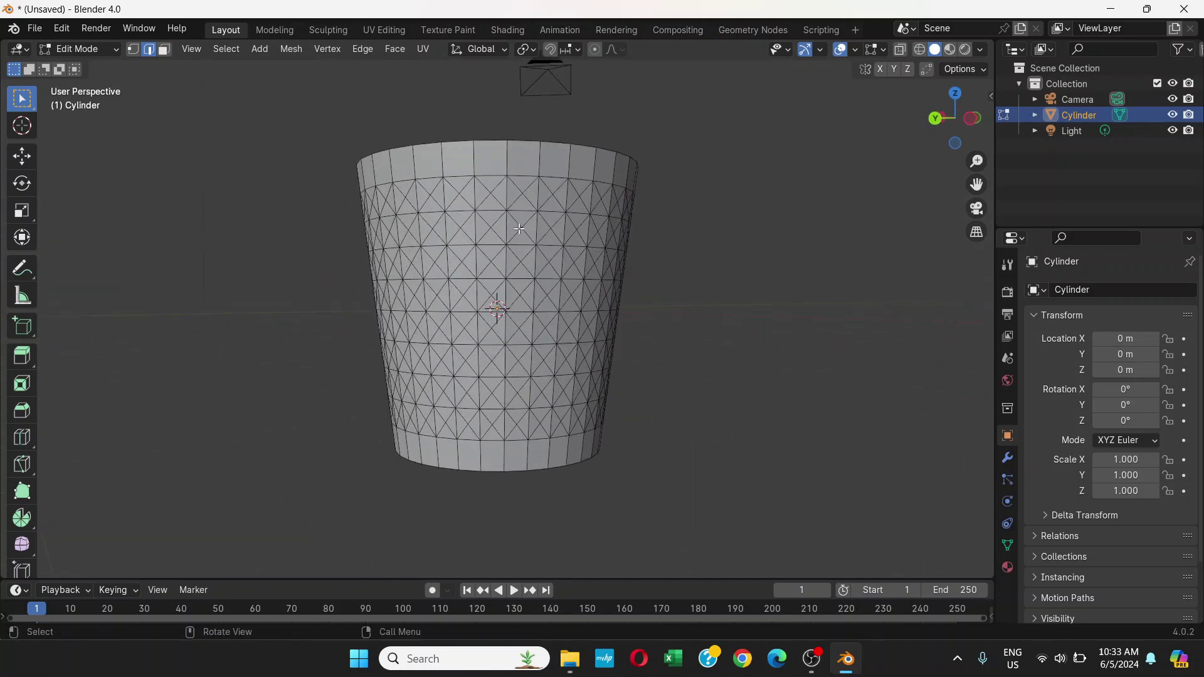
scroll(520, 230, up, 5)
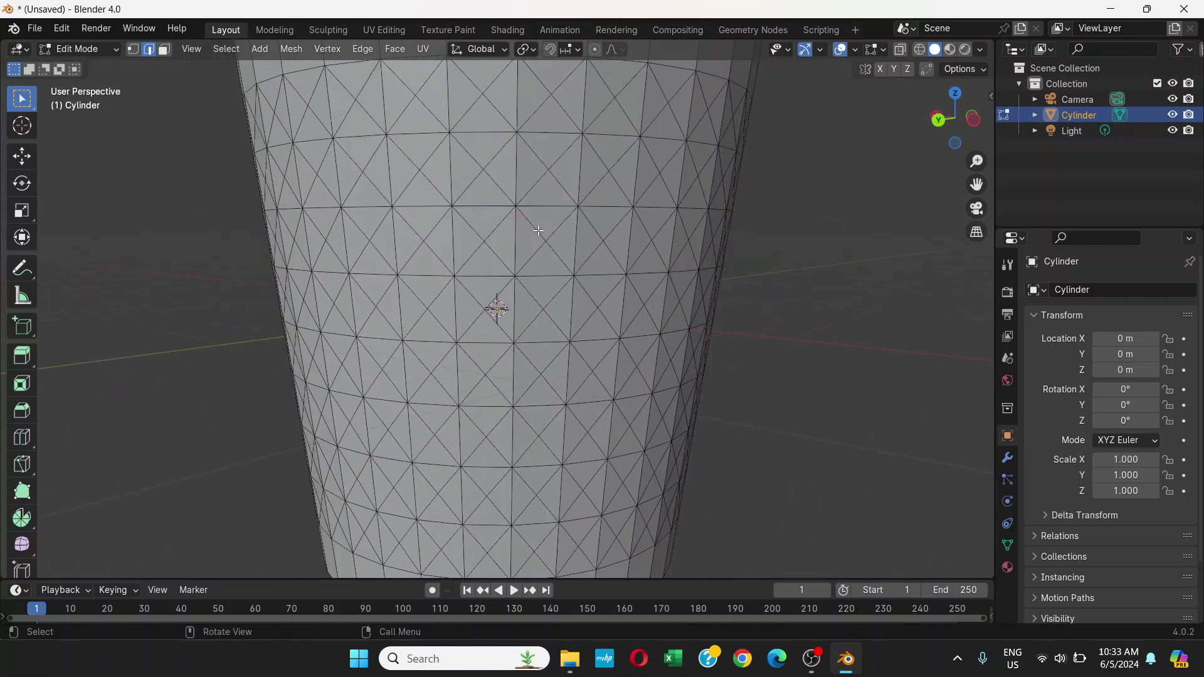
scroll(539, 231, down, 4)
scroll(526, 232, up, 1)
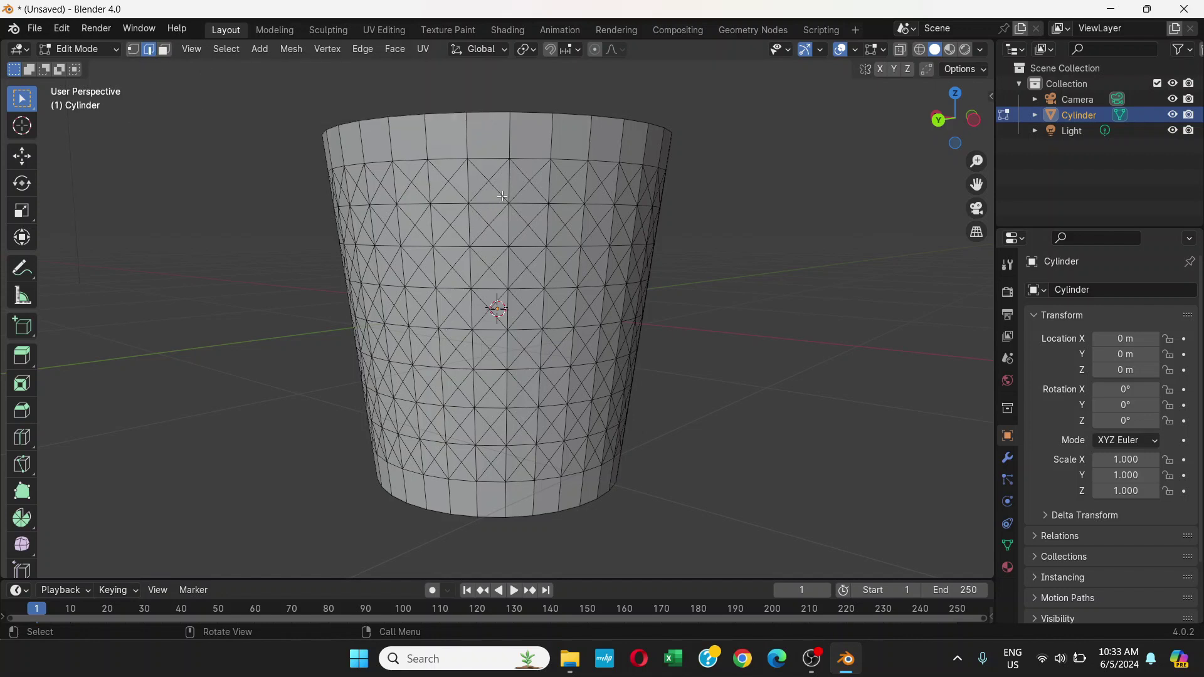
Select edges similar in length to a diagonal, then invert to select the straight edges
key(shift)
key(shift+g)
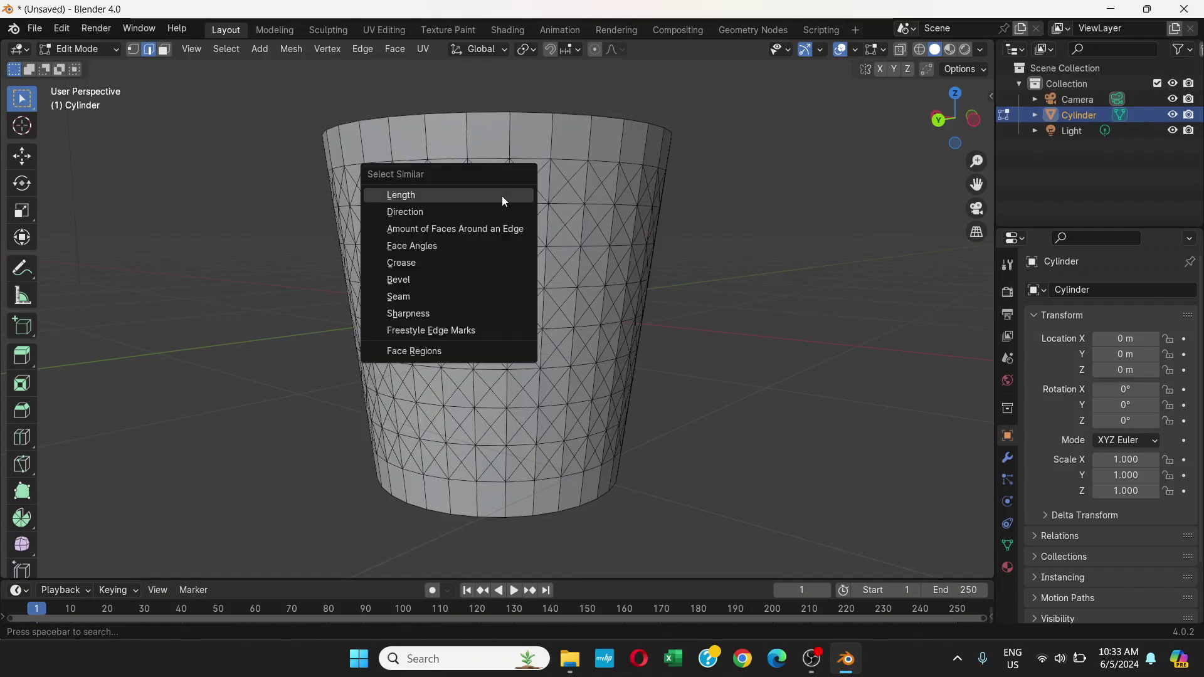
click(401, 196)
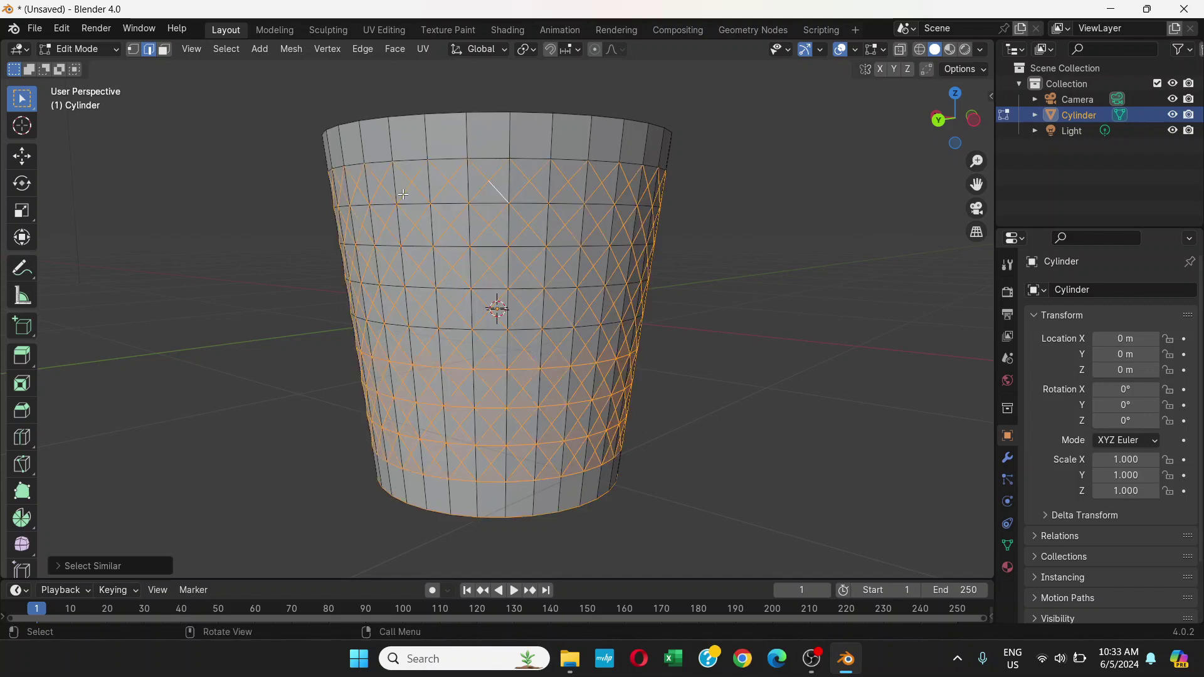
middle_drag(617, 328, 530, 327)
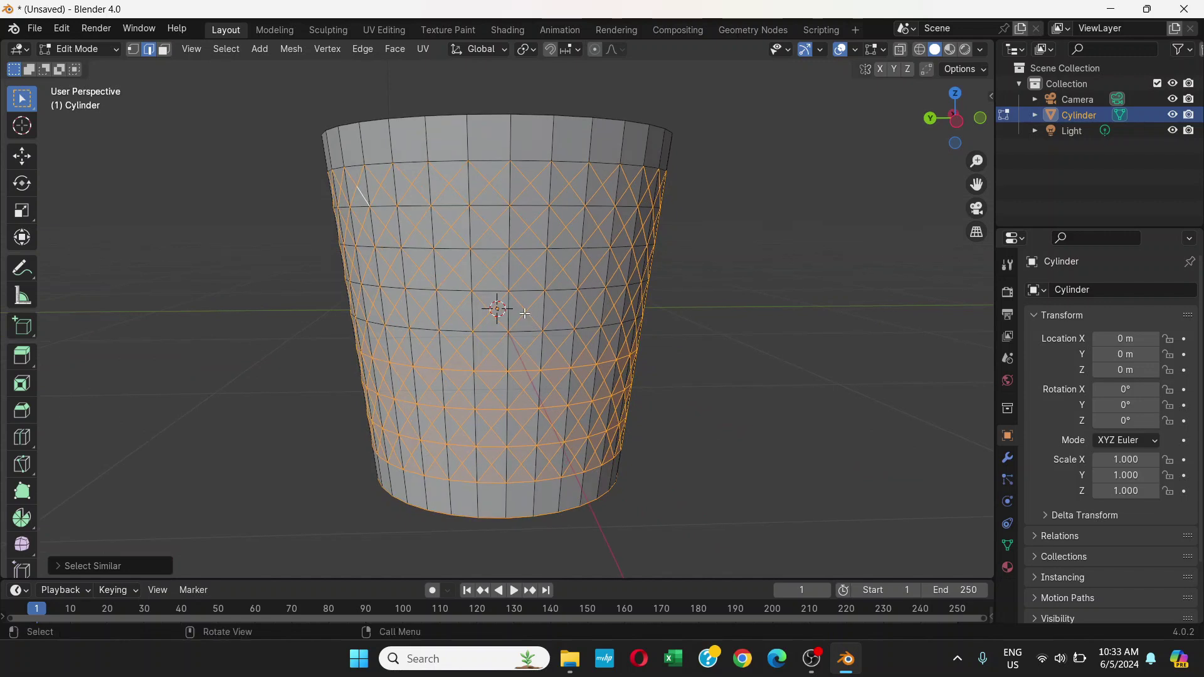
key(ctrl+i)
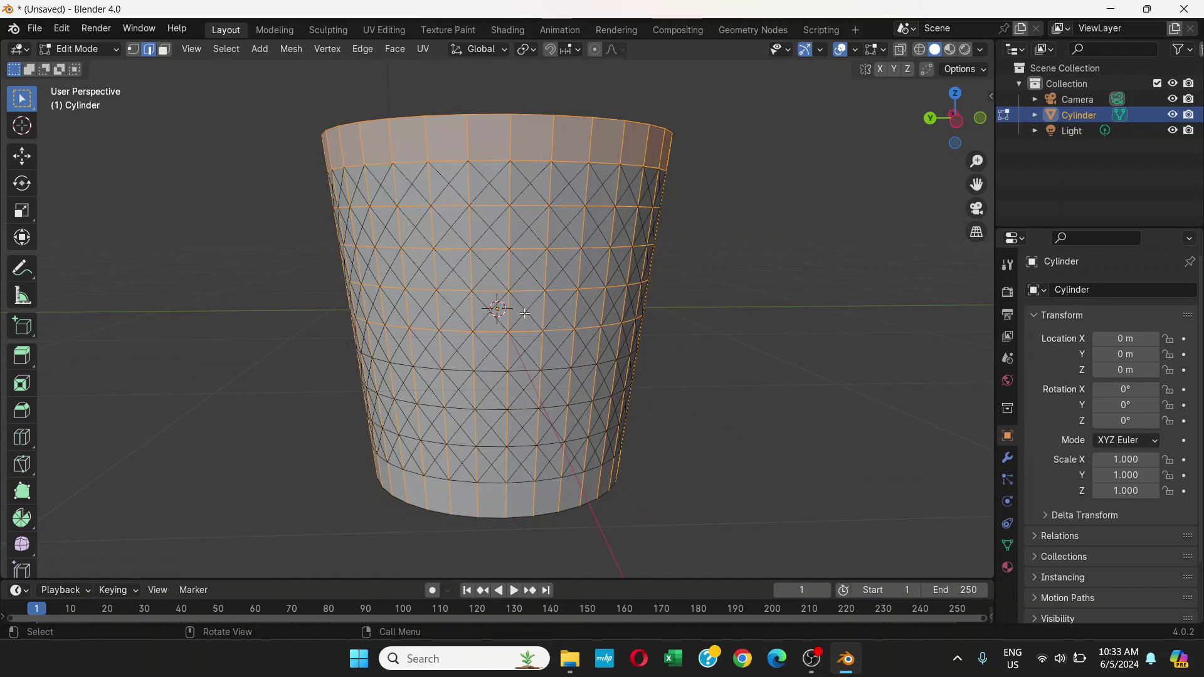
scroll(485, 331, down, 4)
scroll(493, 318, up, 2)
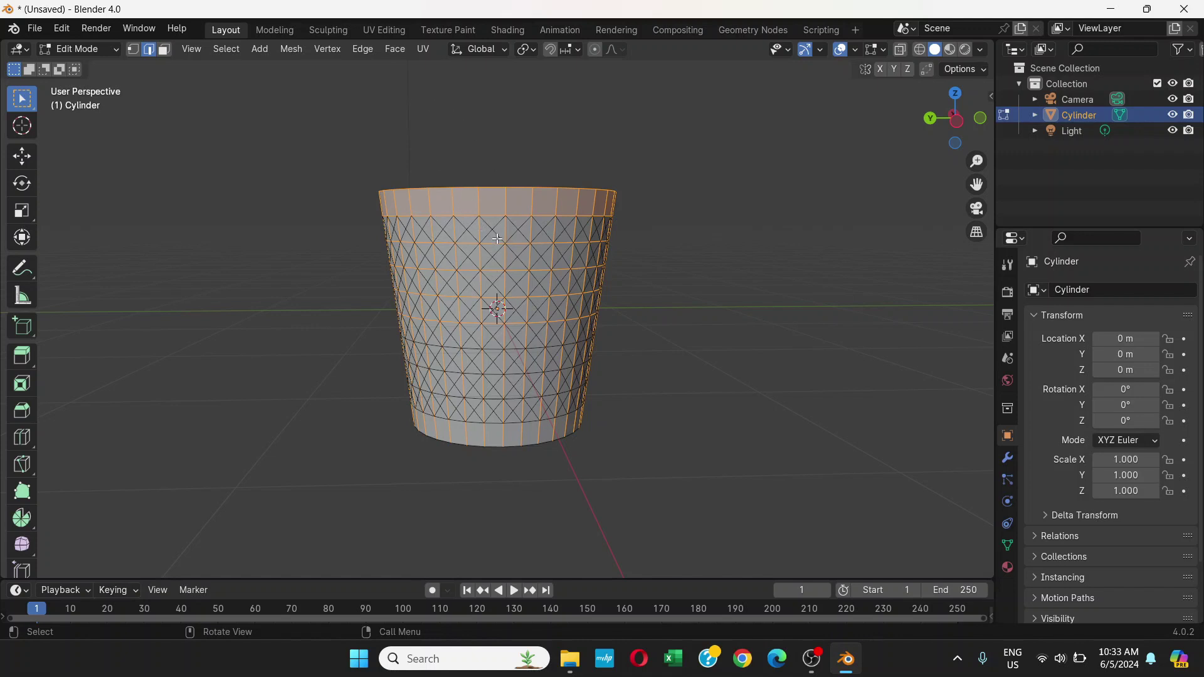
Try dissolving the straight edges, undo it, and return to front view
key(x)
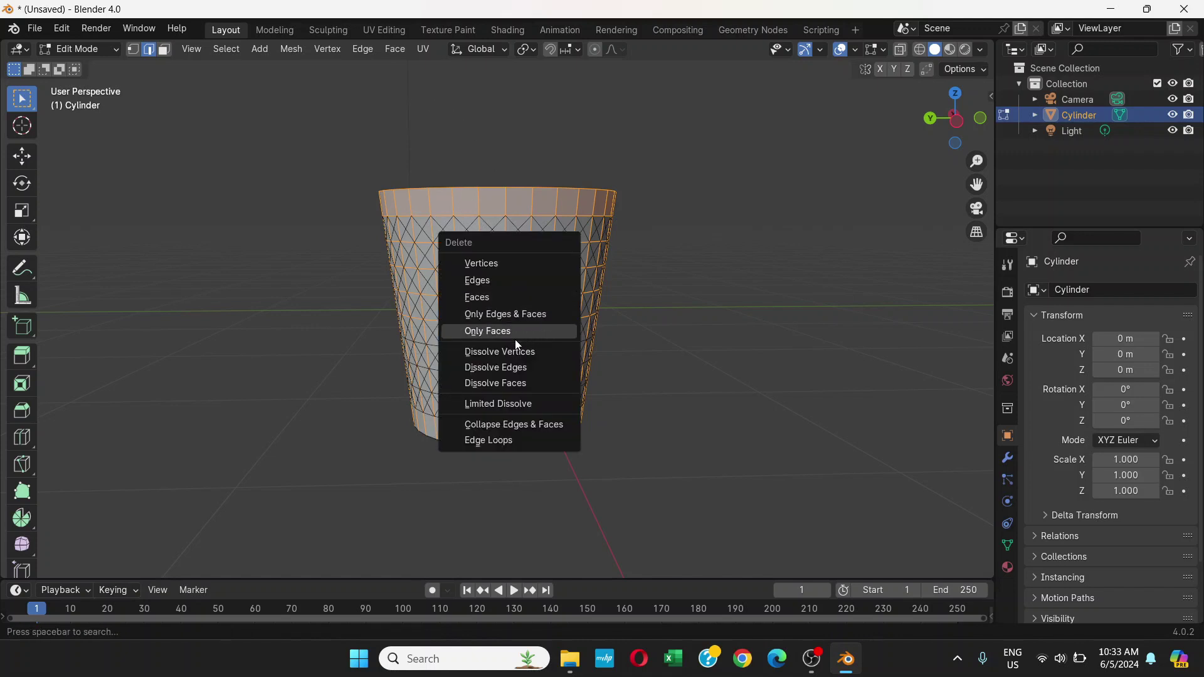
click(505, 367)
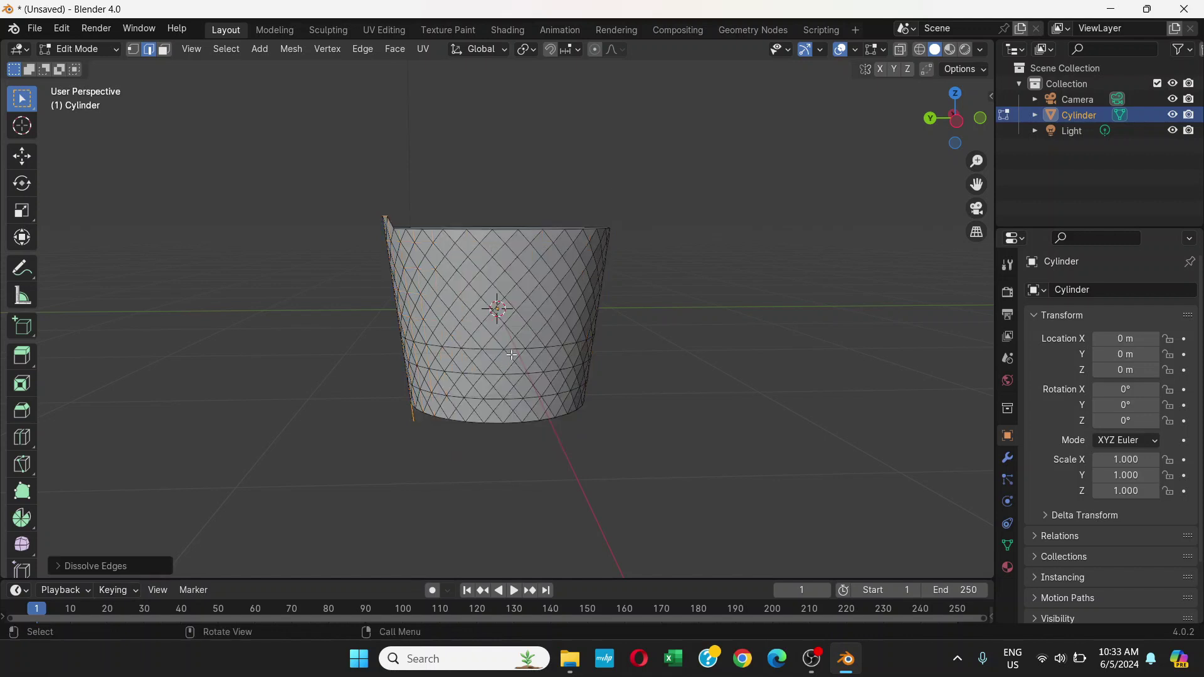
key(ctrl+z)
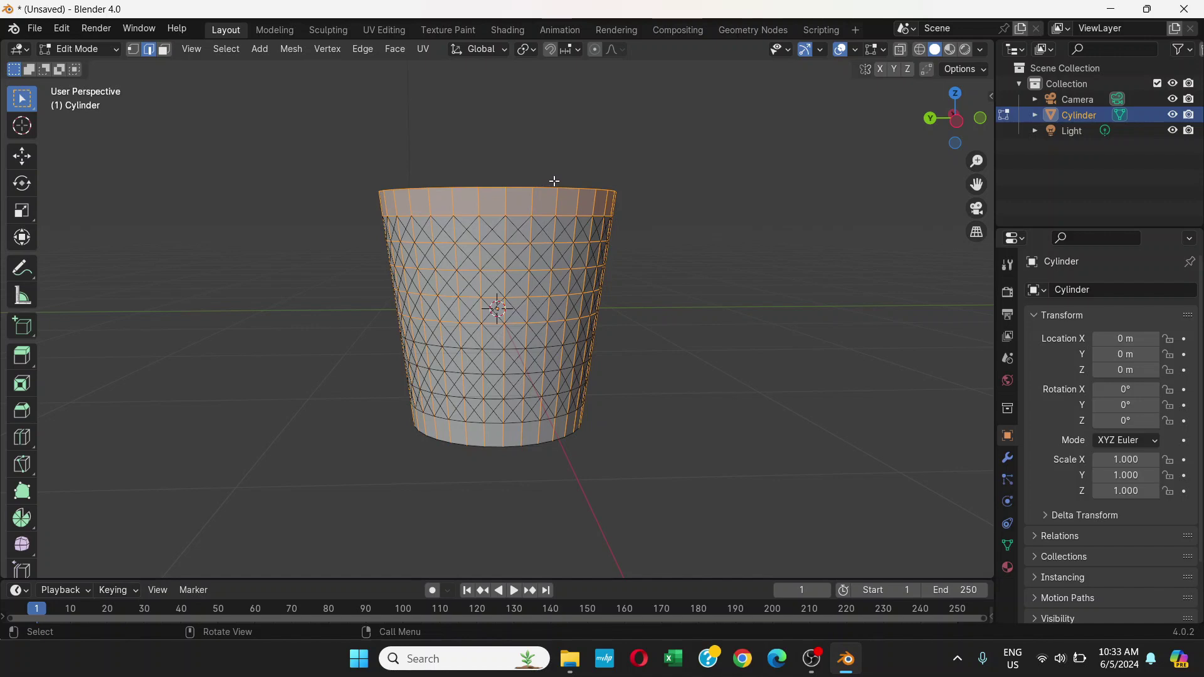
key(KP_1)
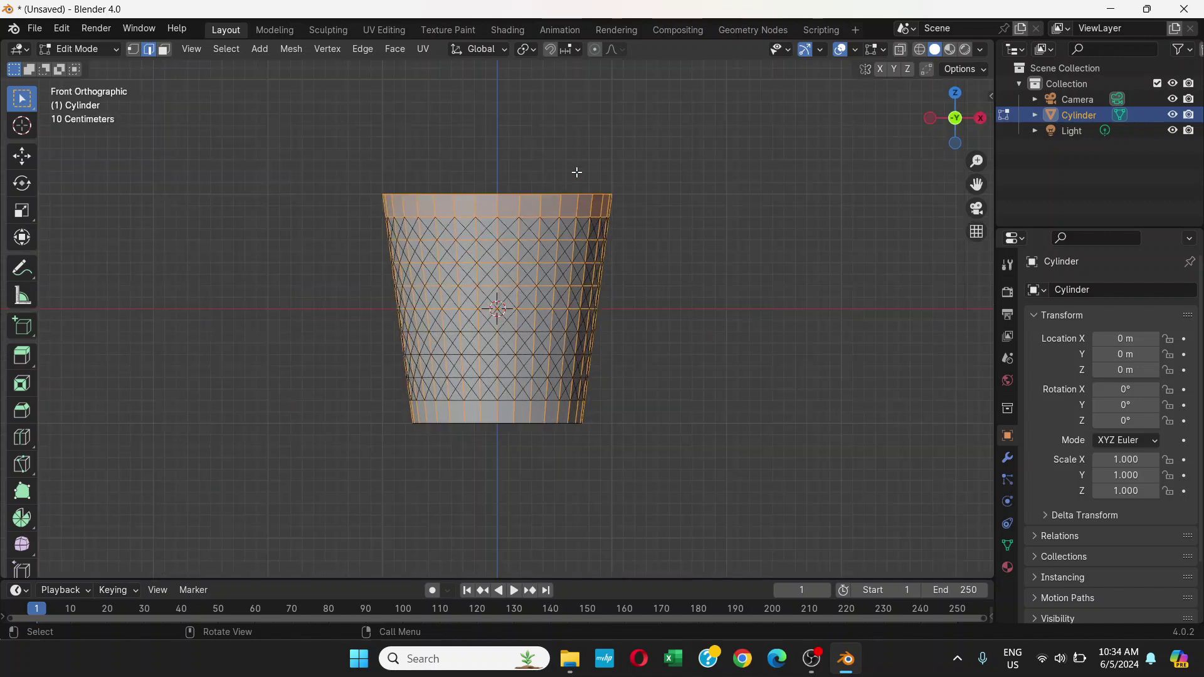
In X-Ray, remove the top and bottom vertex rings from the straight-edge selection
click(900, 49)
ctrl+drag(289, 141, 649, 213)
ctrl+drag(229, 115, 653, 207)
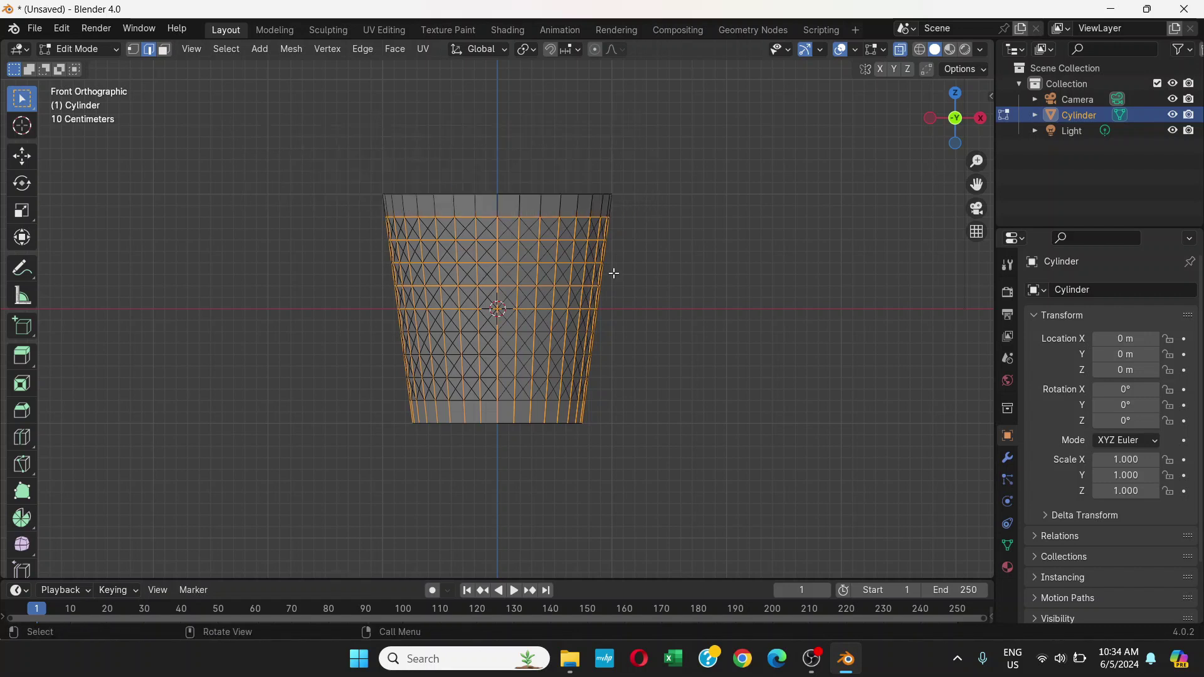
ctrl+drag(356, 467, 652, 417)
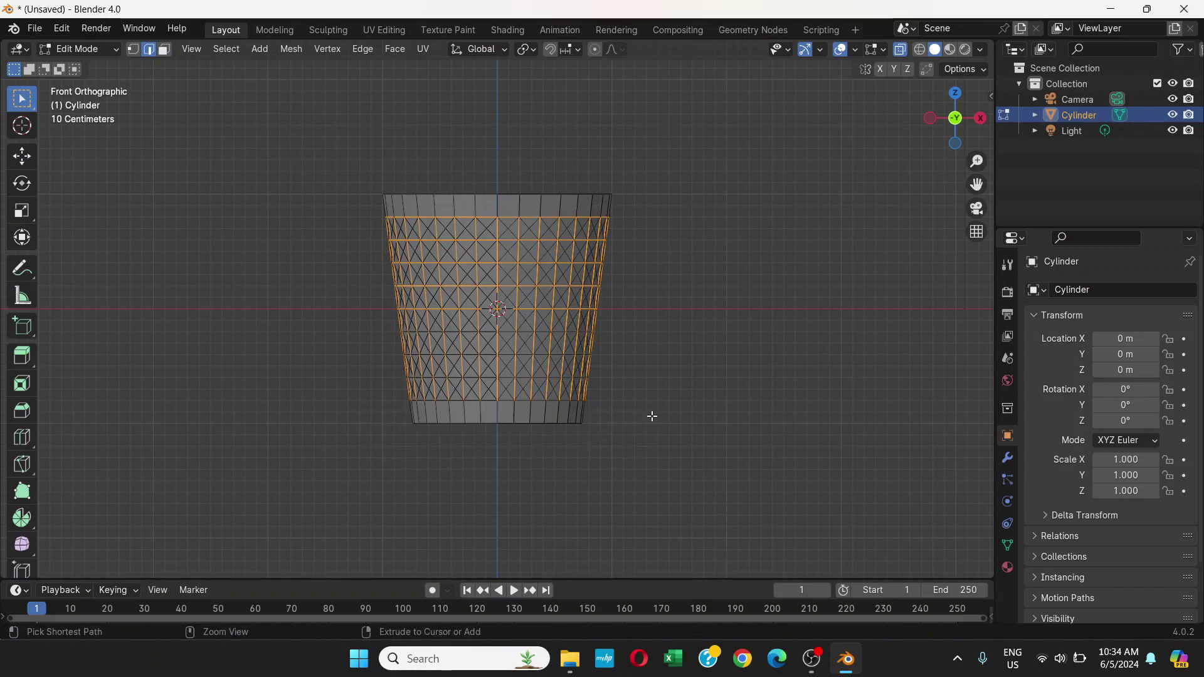
middle_drag(565, 425, 484, 417)
scroll(513, 339, up, 2)
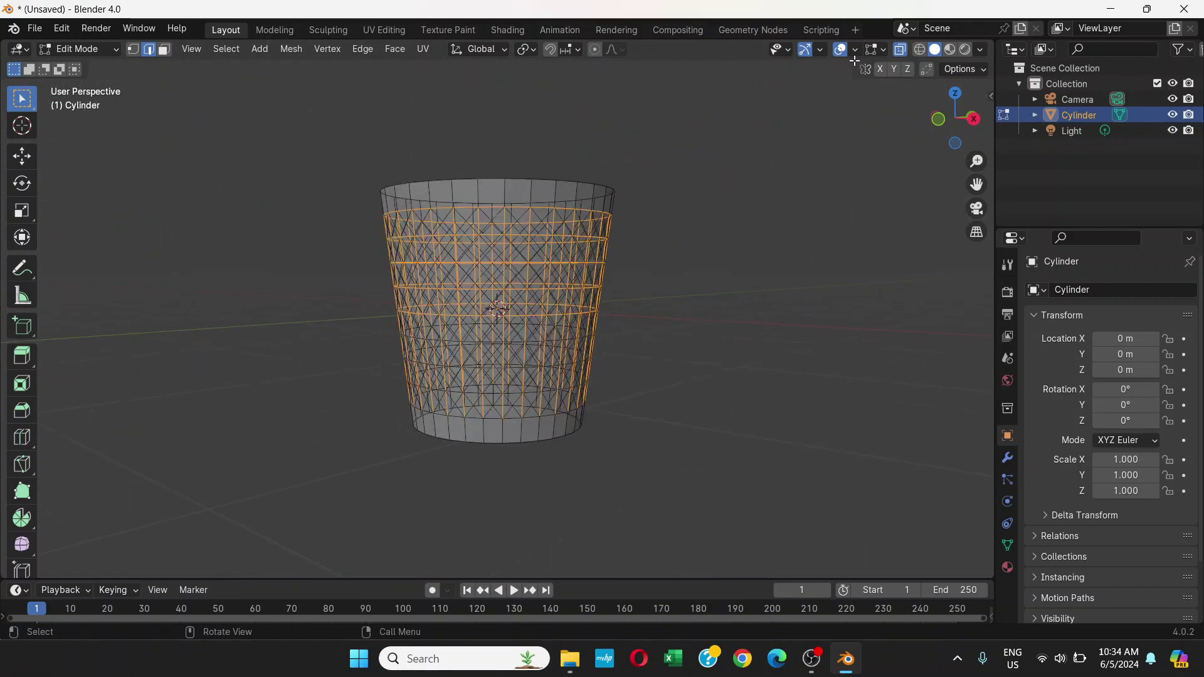
Turn off X-Ray and dissolve the selected straight edges
click(901, 50)
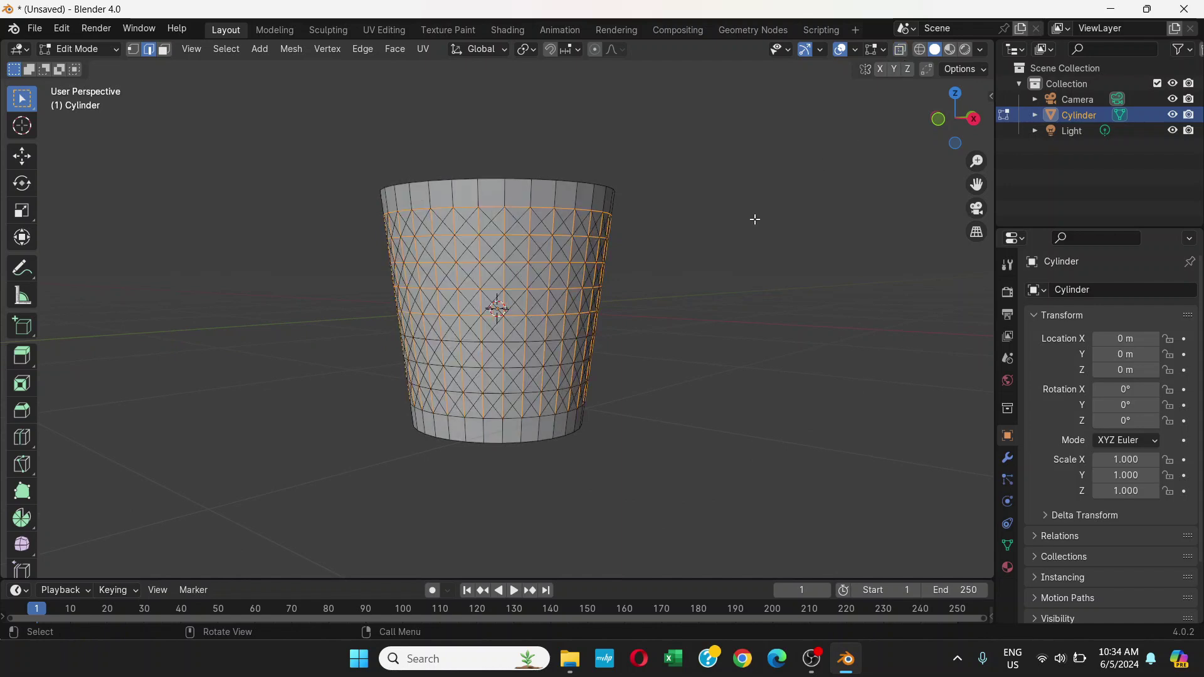
scroll(489, 246, up, 1)
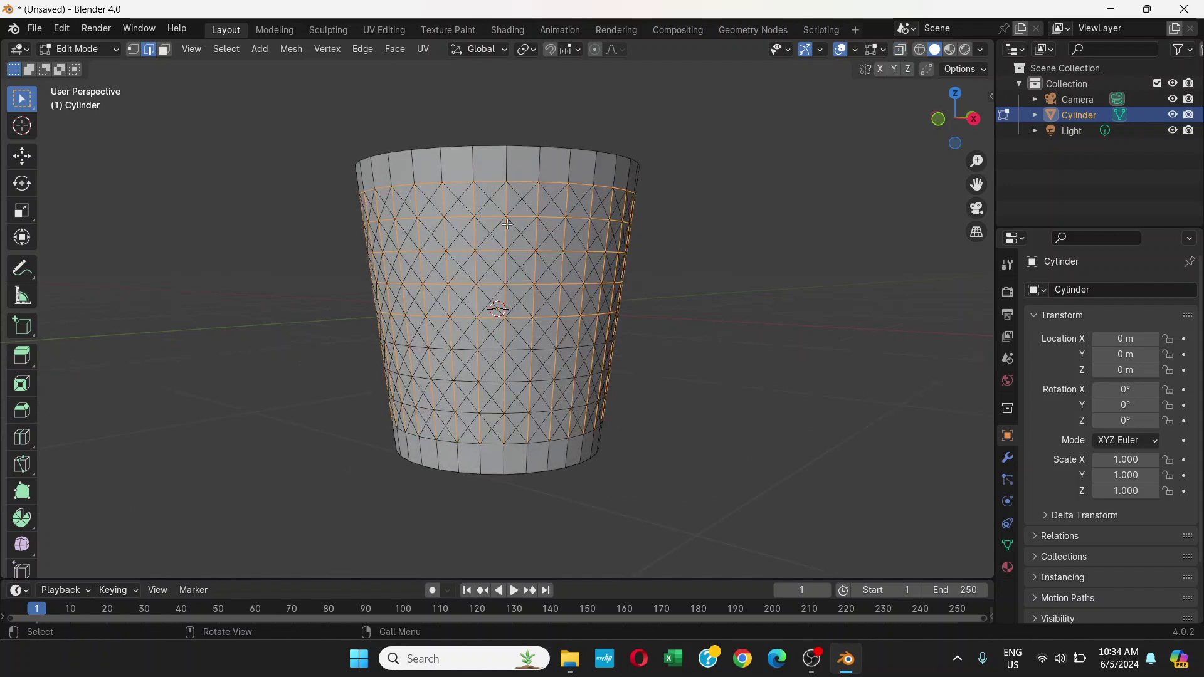
key(x)
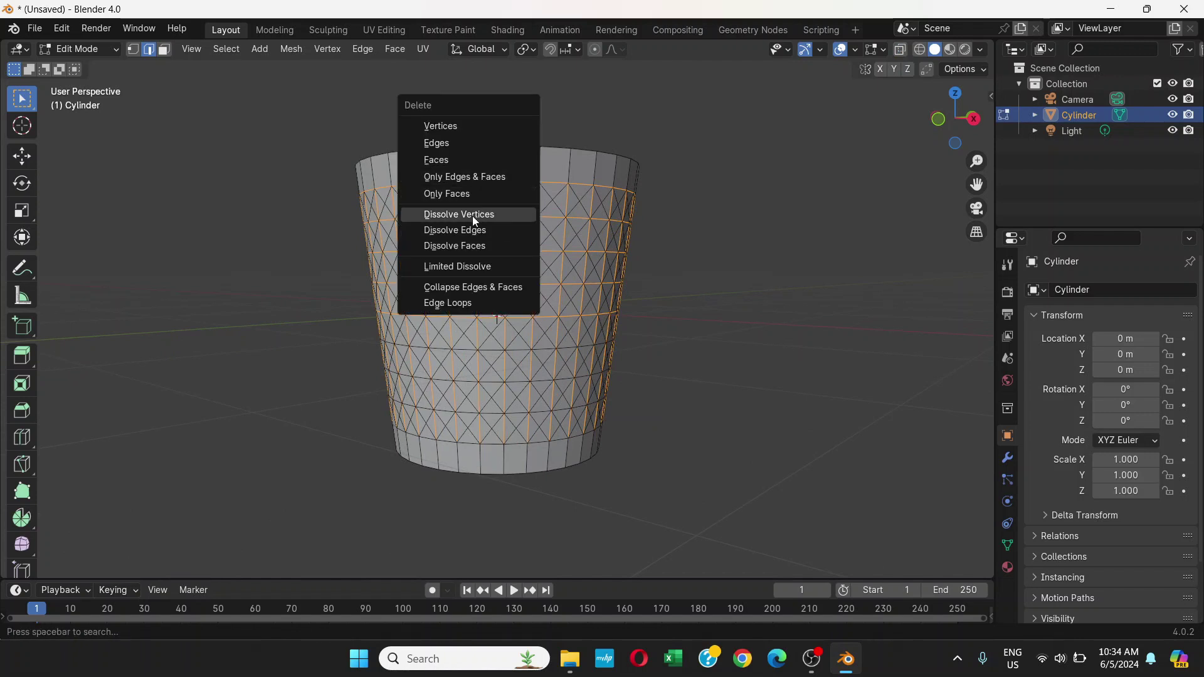
click(470, 231)
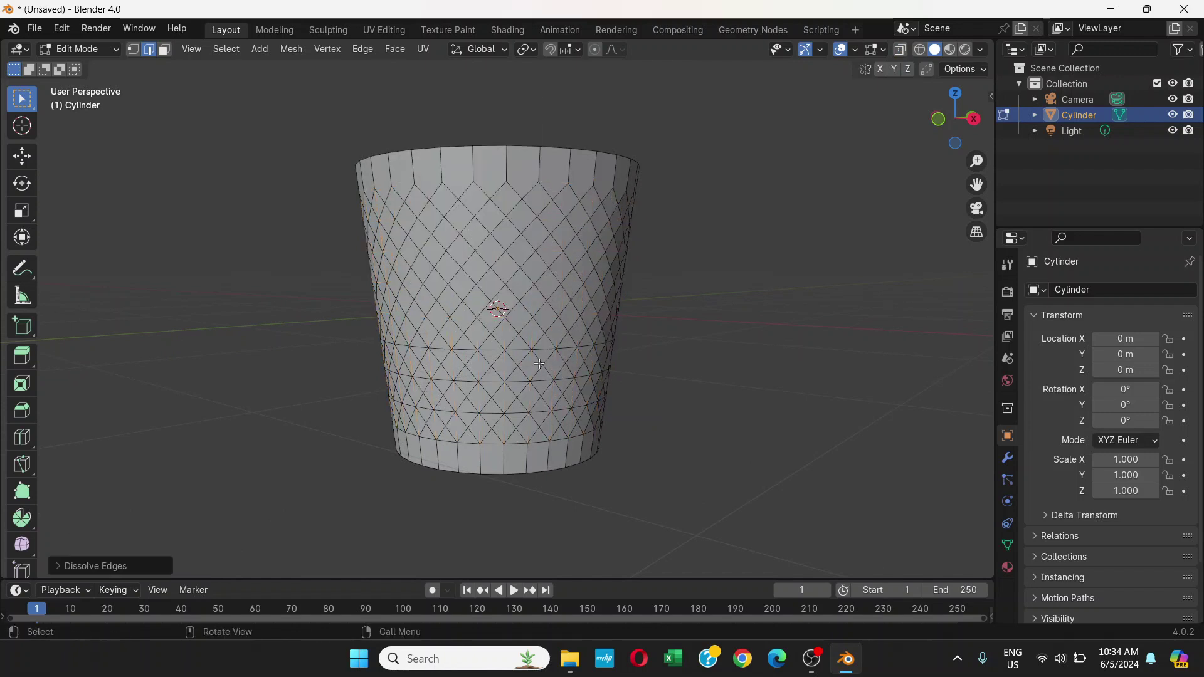
scroll(530, 376, up, 5)
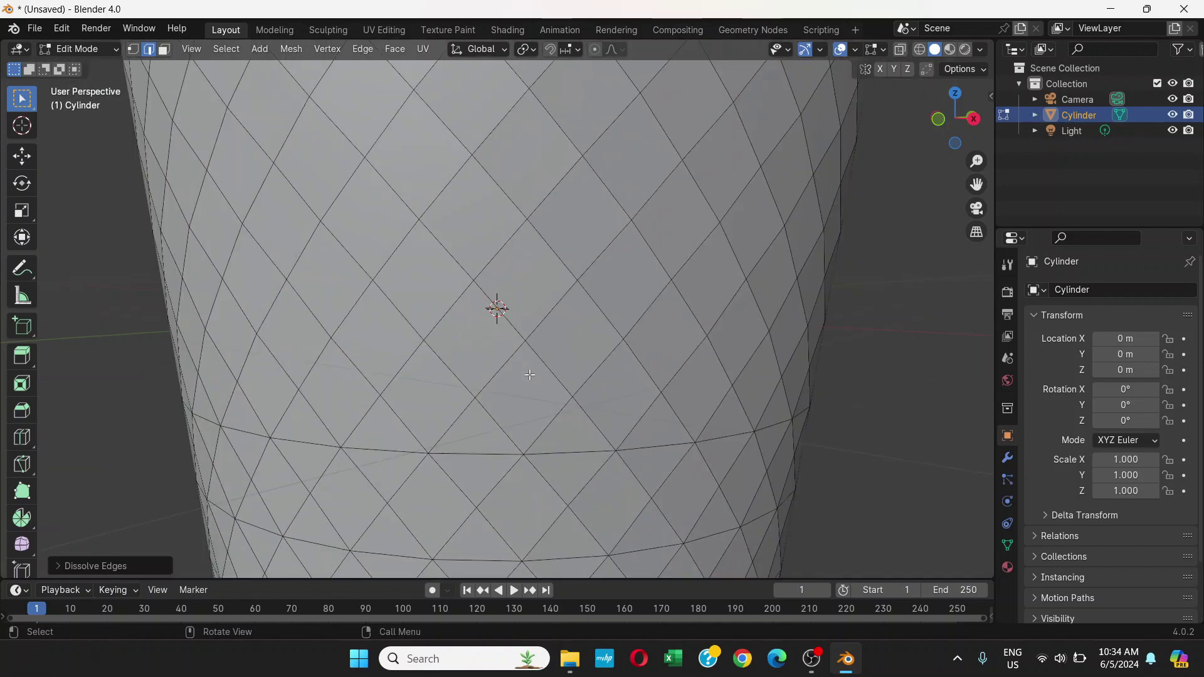
scroll(530, 375, down, 5)
middle_drag(587, 382, 532, 291)
scroll(532, 291, up, 1)
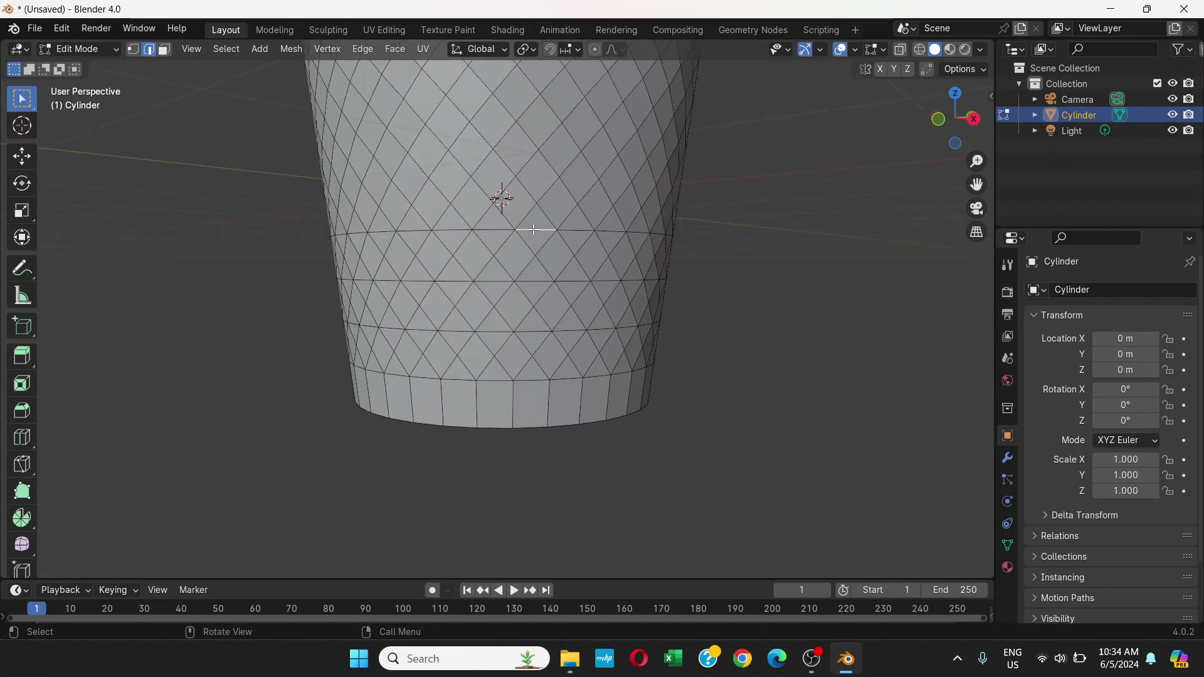
middle_drag(434, 240, 507, 242)
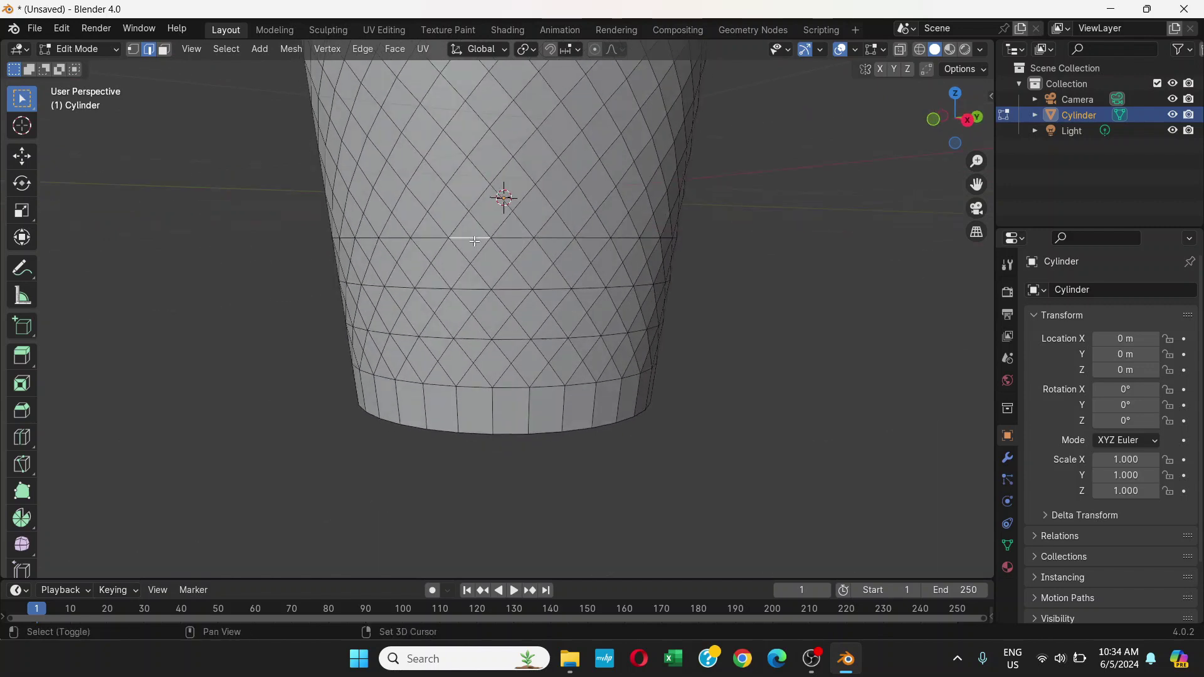
Select all edges of the same length with Select Similar > Length
key(shift+g)
click(438, 242)
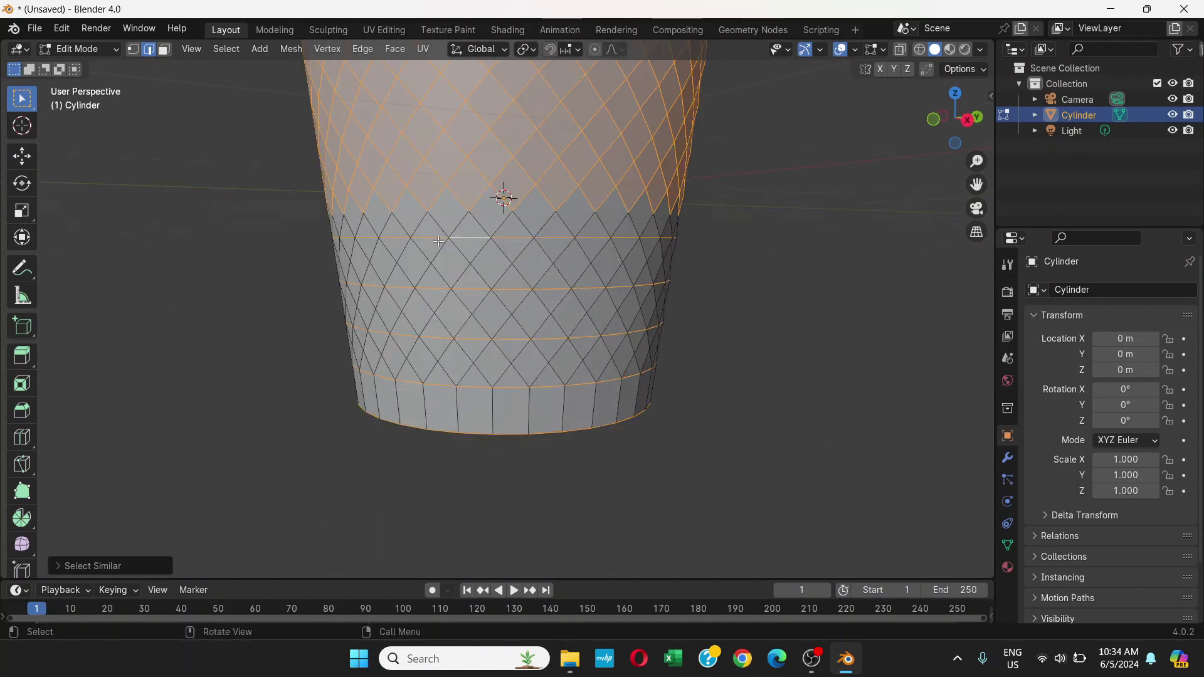
middle_drag(513, 258, 564, 261)
scroll(531, 279, down, 4)
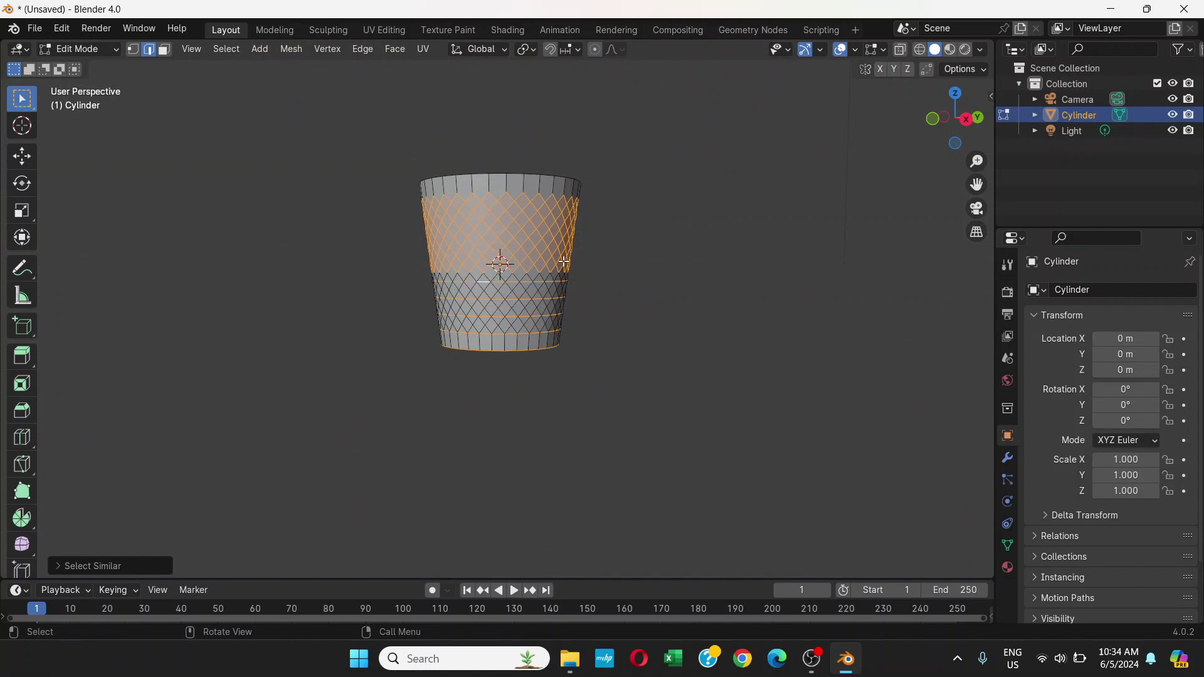
In front X-Ray view, narrow the selection to the lower band's horizontal edge rings
key(KP_1)
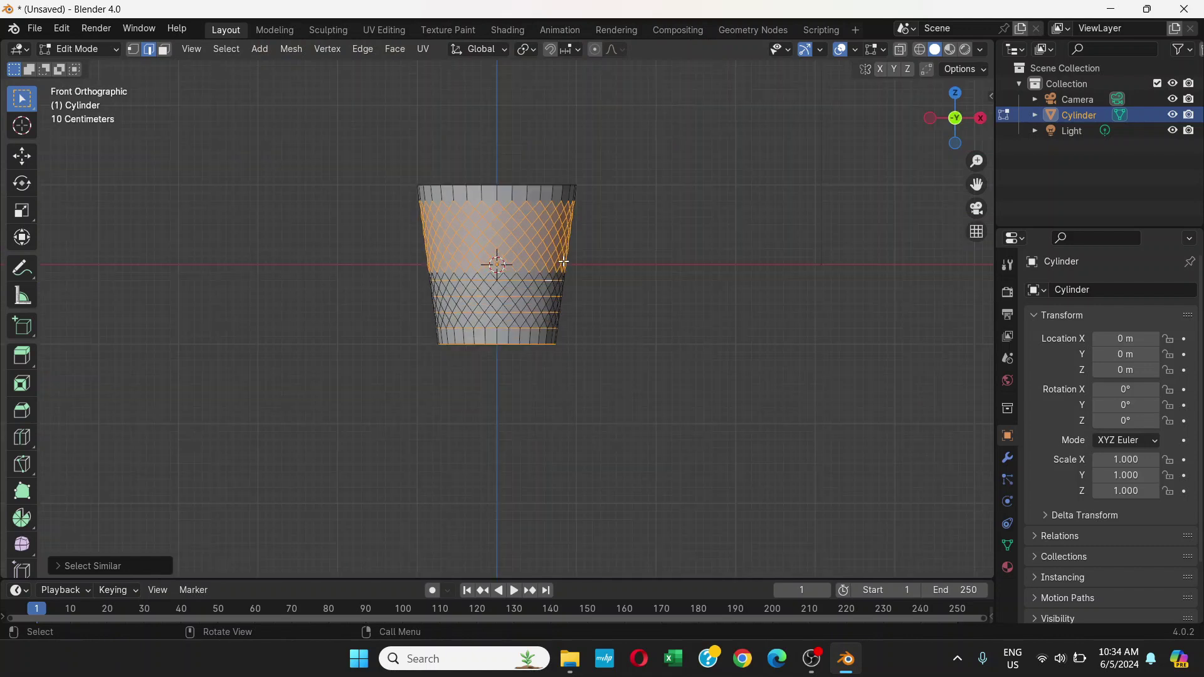
click(901, 50)
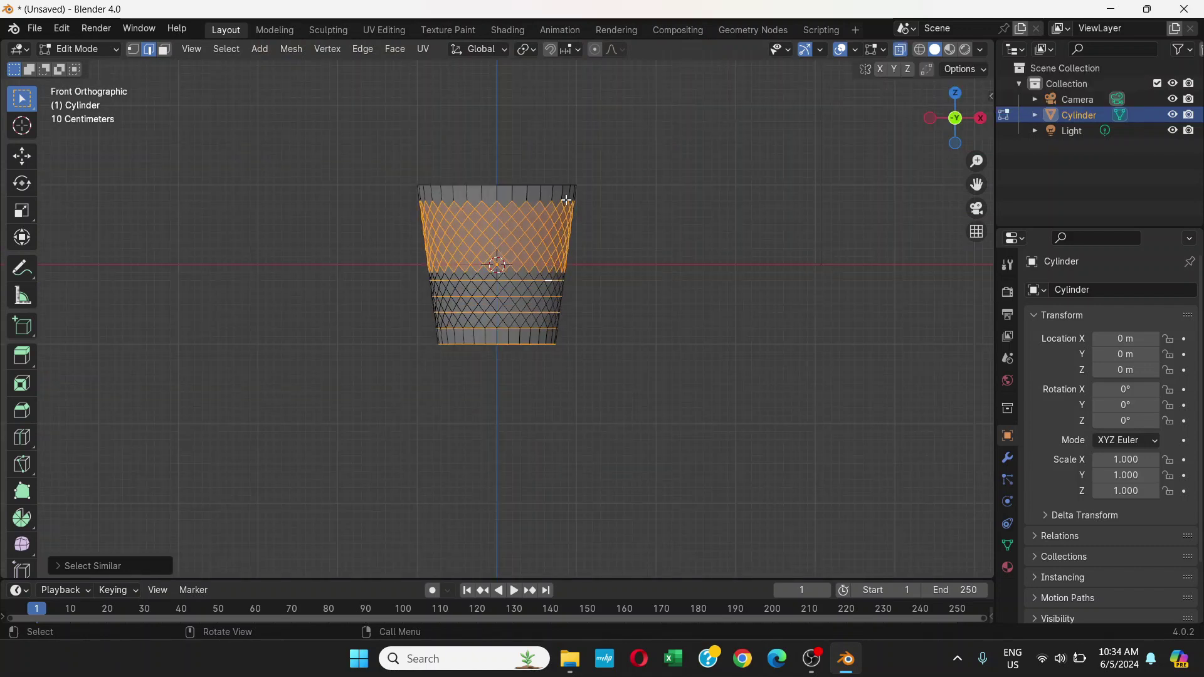
drag(322, 176, 681, 275)
drag(335, 401, 646, 339)
middle_drag(581, 323, 511, 313)
scroll(512, 313, up, 2)
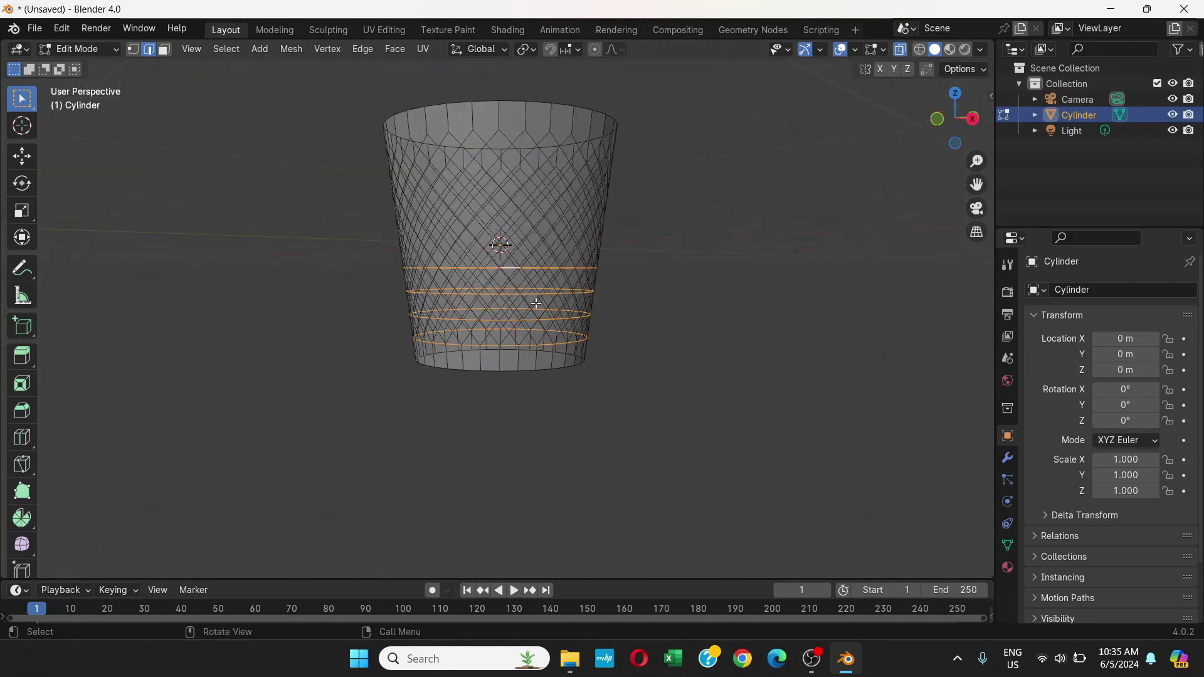
Dissolve the selected horizontal edge rings and turn X-Ray off
key(x)
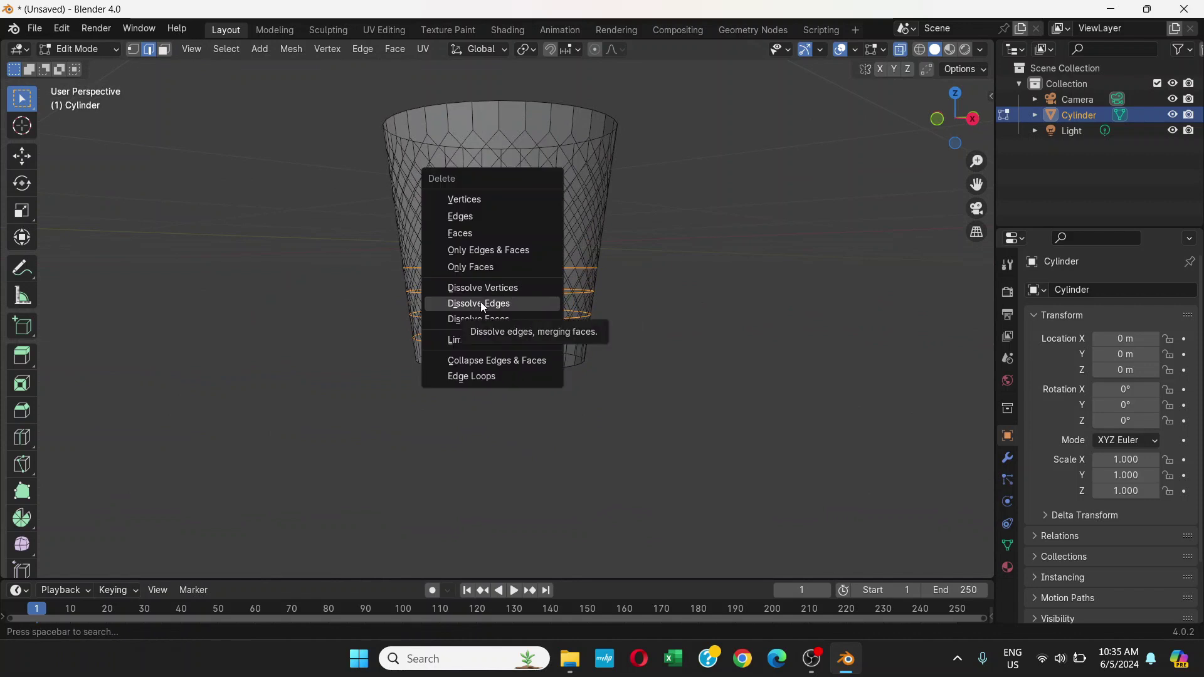
click(483, 304)
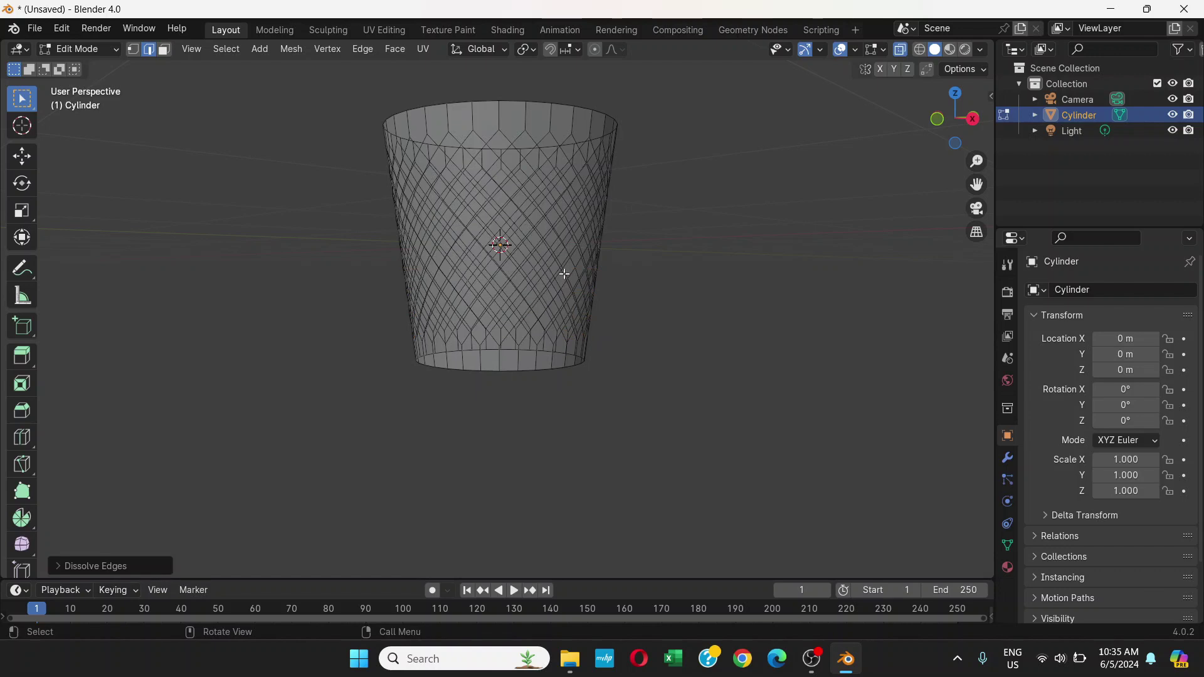
click(901, 49)
Orbit around and down into the basket to inspect the diamond lattice
middle_drag(656, 339, 433, 323)
scroll(511, 348, up, 3)
scroll(522, 330, down, 4)
middle_drag(521, 330, 614, 309)
scroll(555, 258, up, 2)
middle_drag(490, 253, 582, 239)
middle_drag(533, 328, 559, 268)
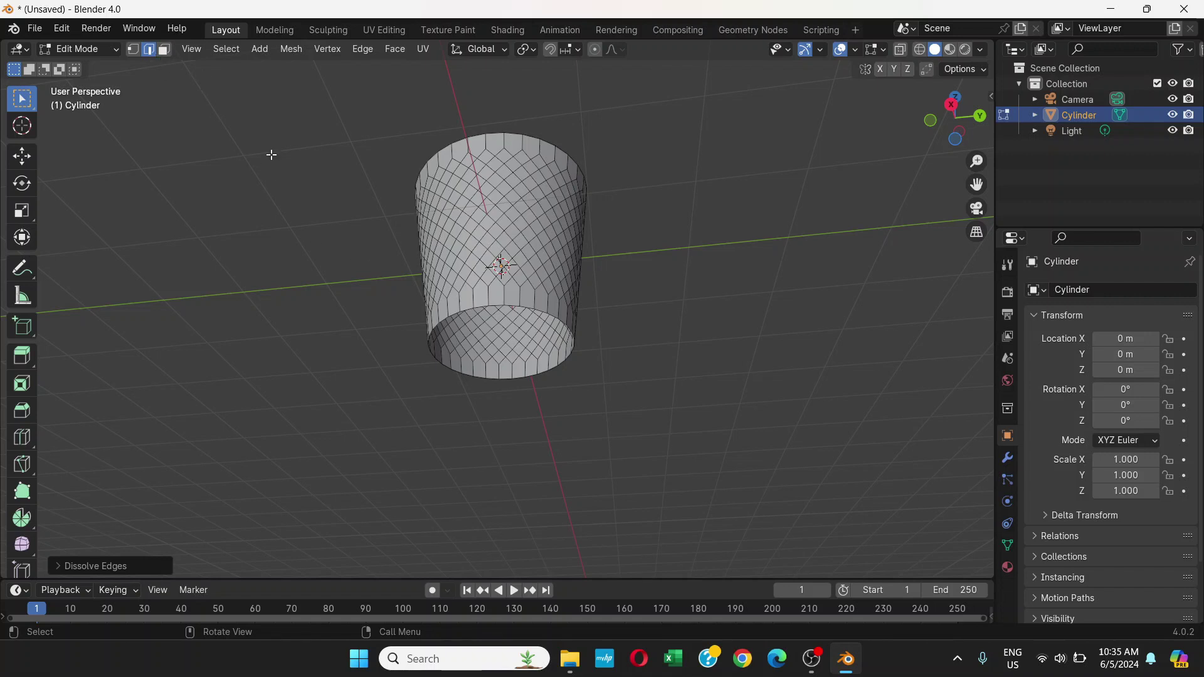
Select the bottom rim edge loop and fill it with one flat face
click(529, 309)
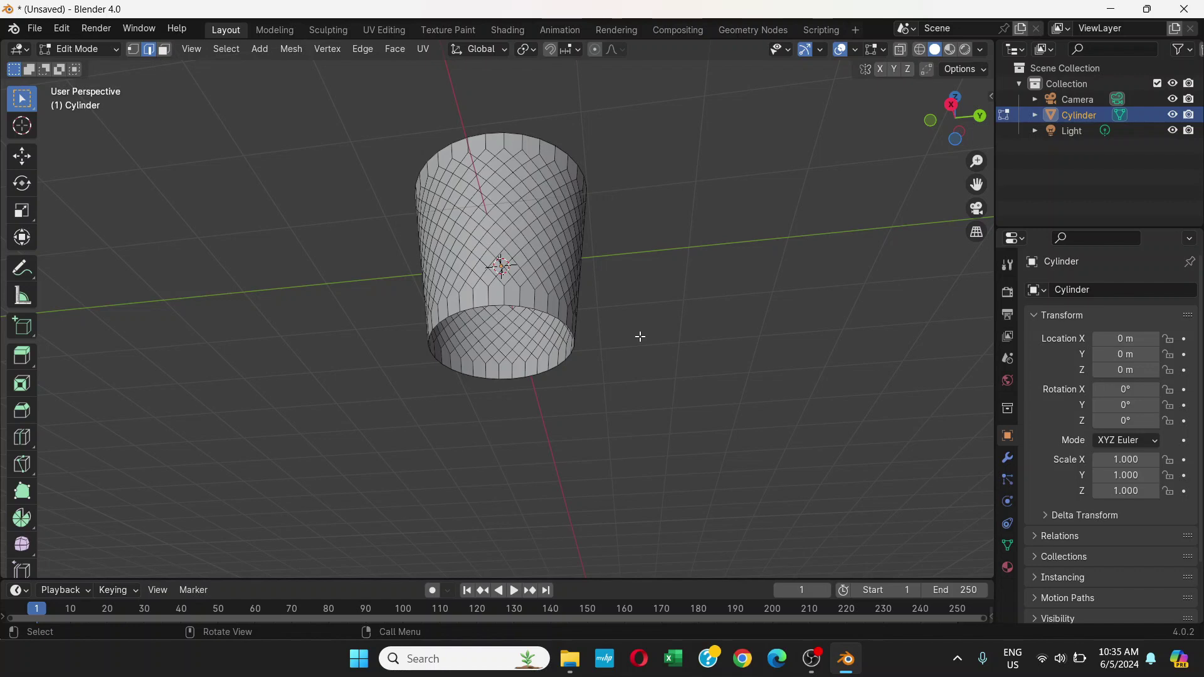
alt+click(527, 307)
middle_drag(529, 308, 615, 336)
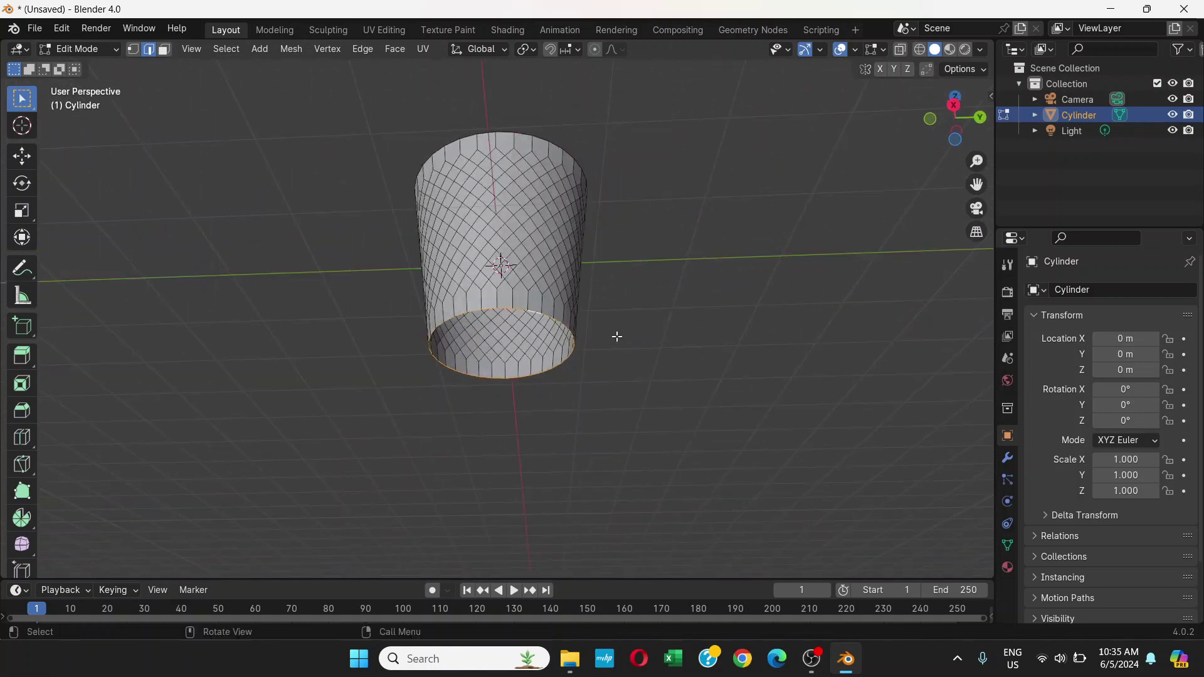
scroll(617, 336, up, 4)
scroll(529, 334, up, 2)
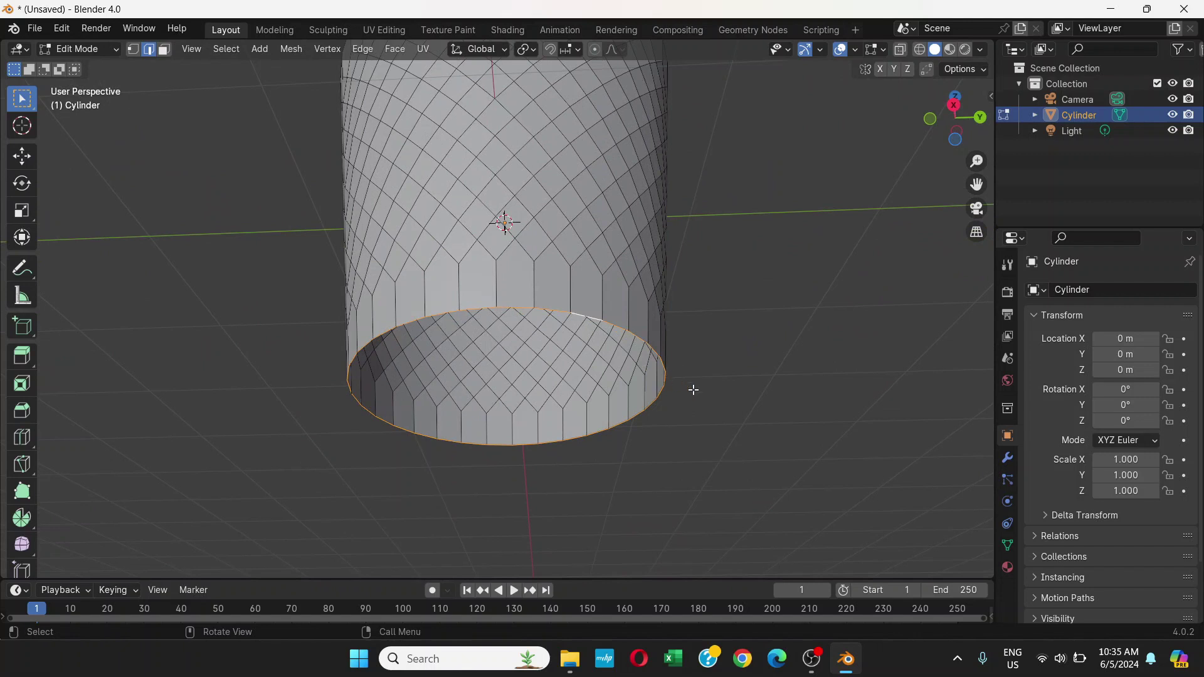
key(f)
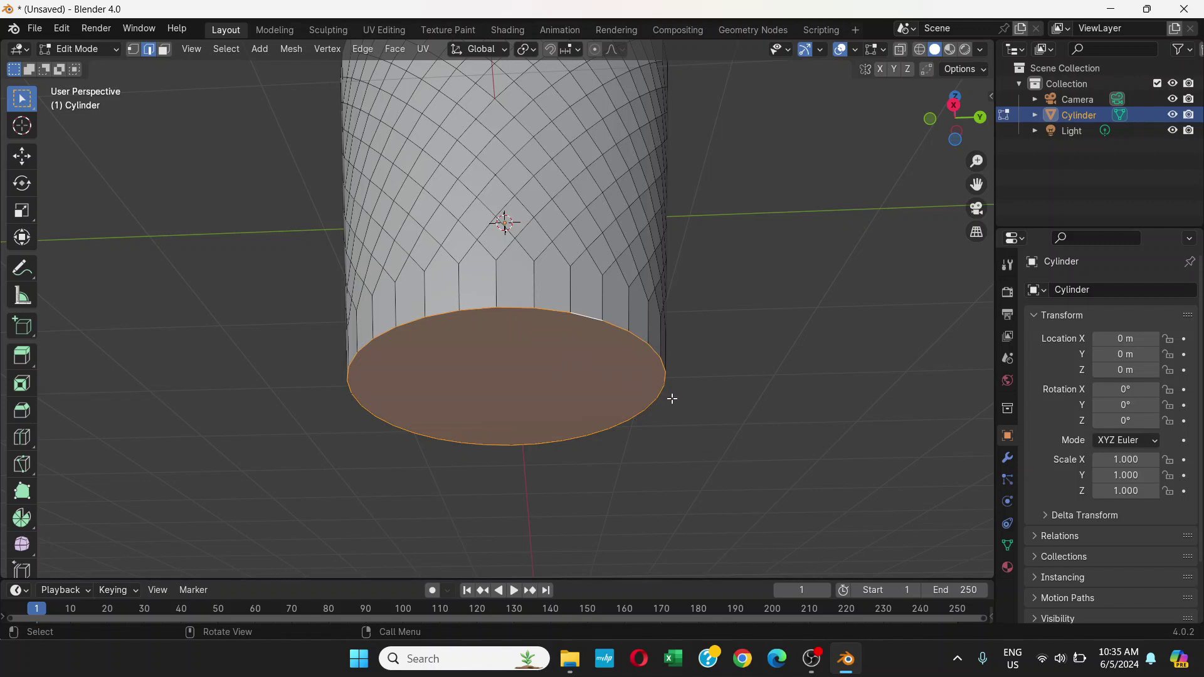
Inset the new bottom face twice, leaving concentric rings around a small centre face
key(i)
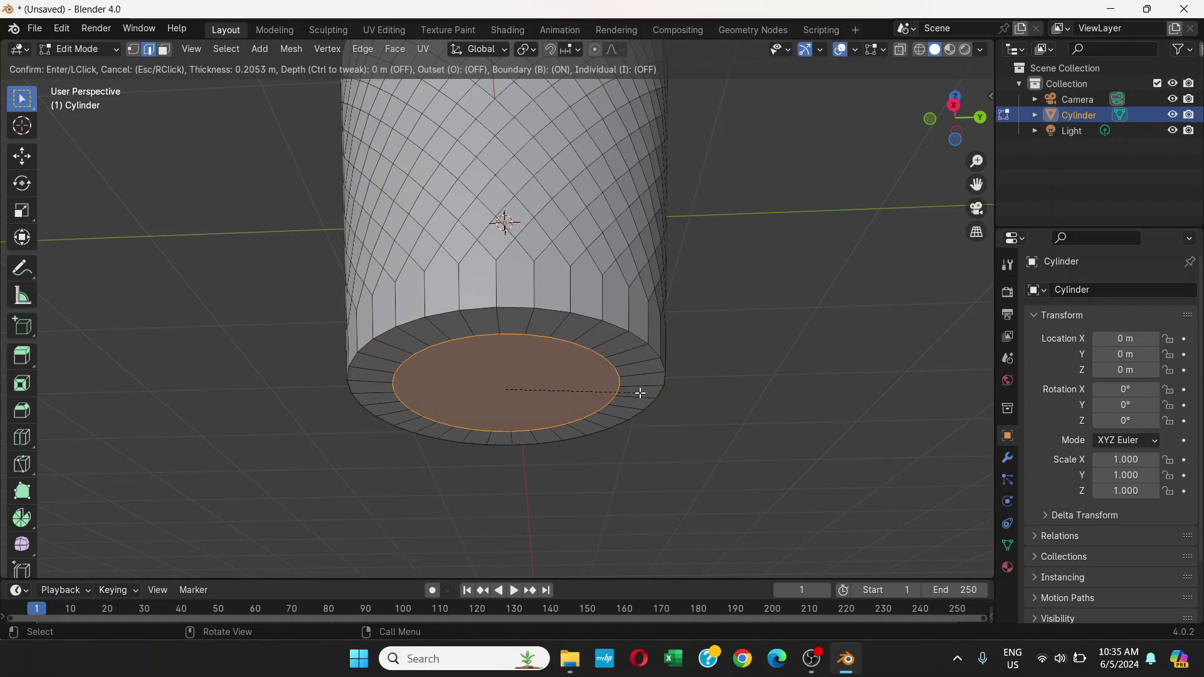
click(643, 392)
key(i)
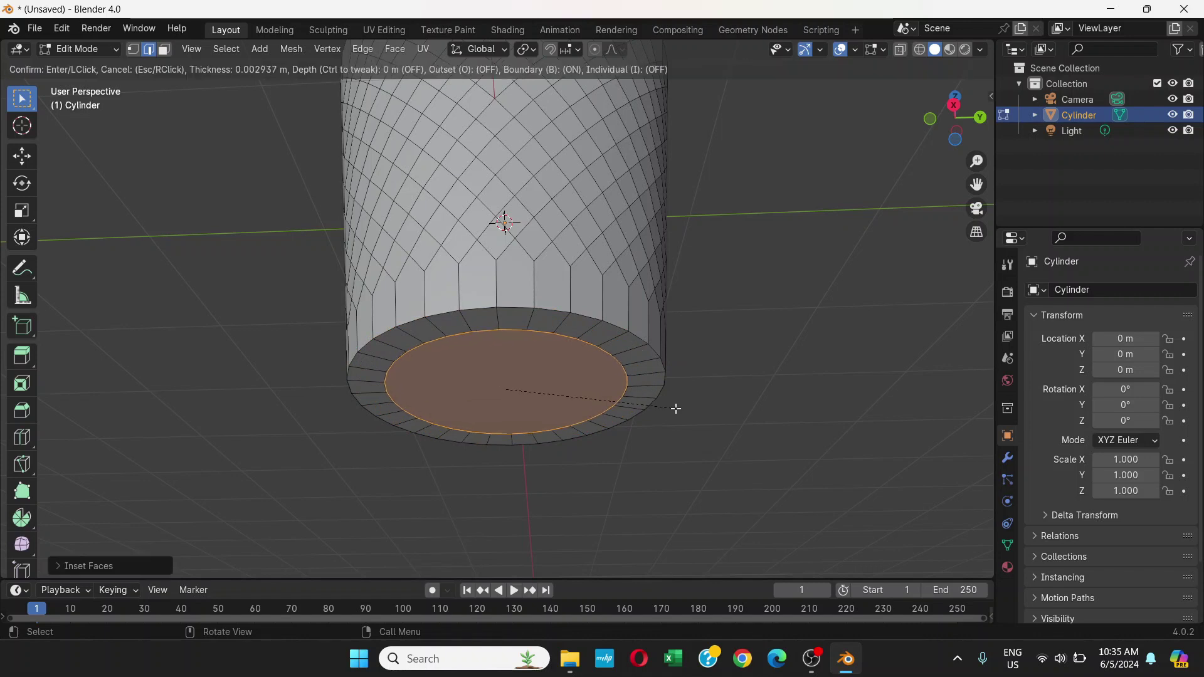
click(624, 395)
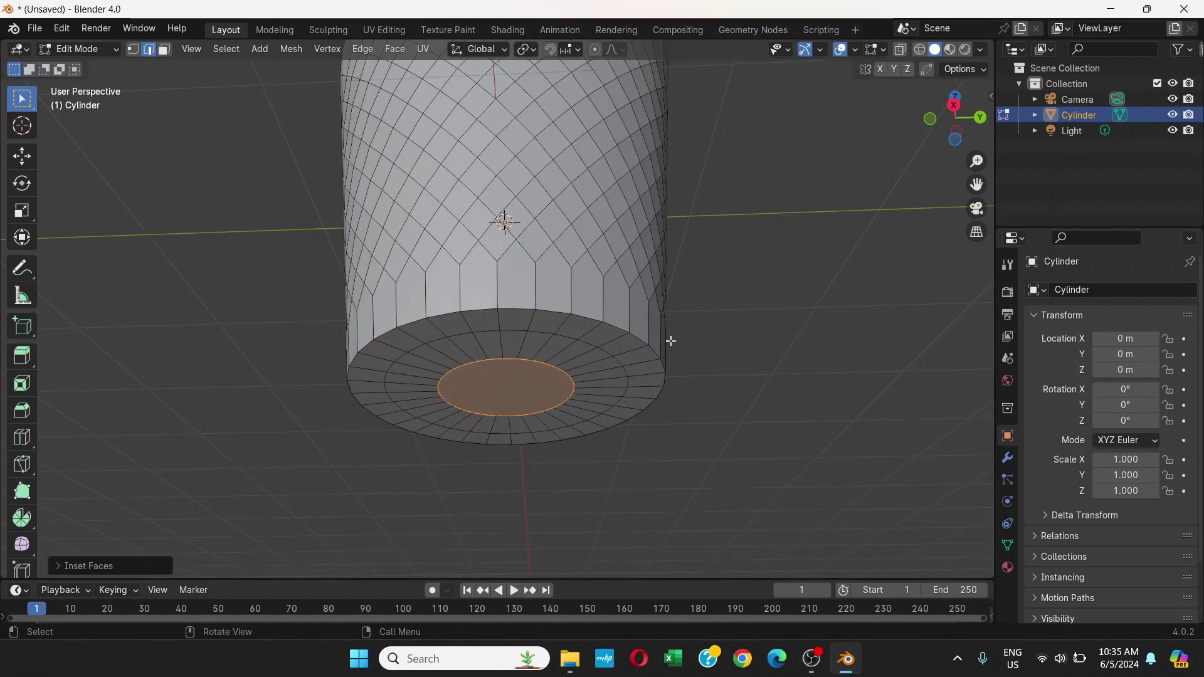
click(713, 342)
middle_drag(712, 341, 617, 425)
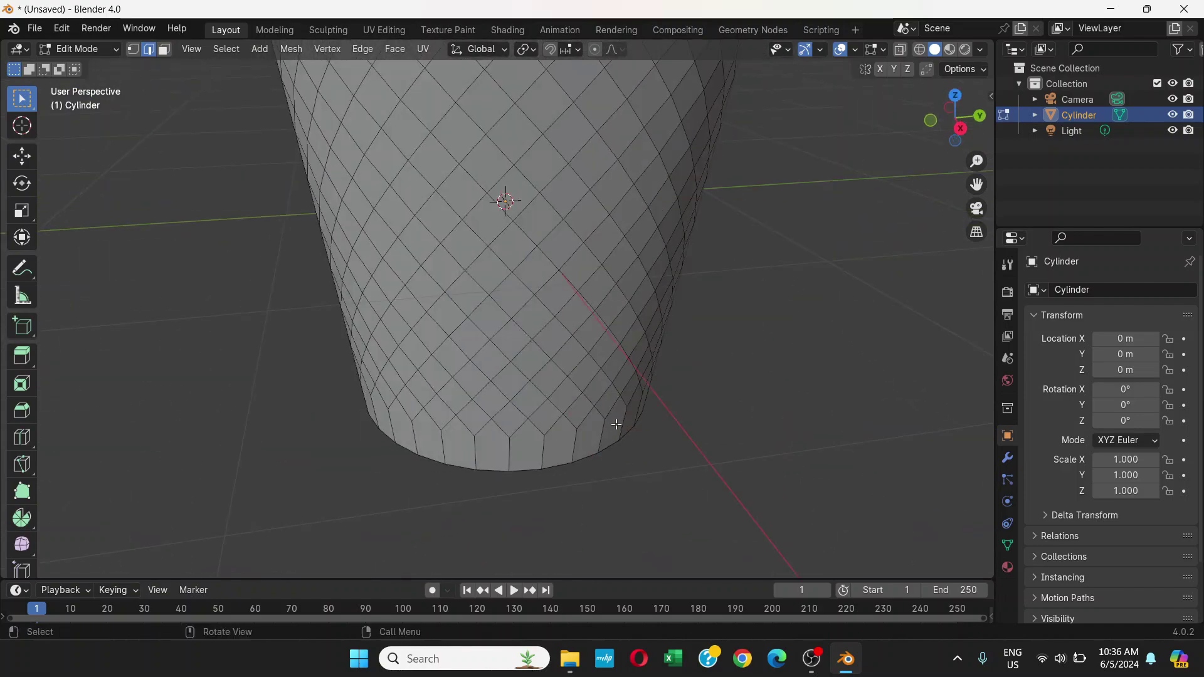
In face select mode, select every diamond face sharing one diamond's area via Select Similar
scroll(608, 416, down, 5)
middle_drag(551, 301, 514, 199)
scroll(513, 199, down, 1)
scroll(526, 198, up, 2)
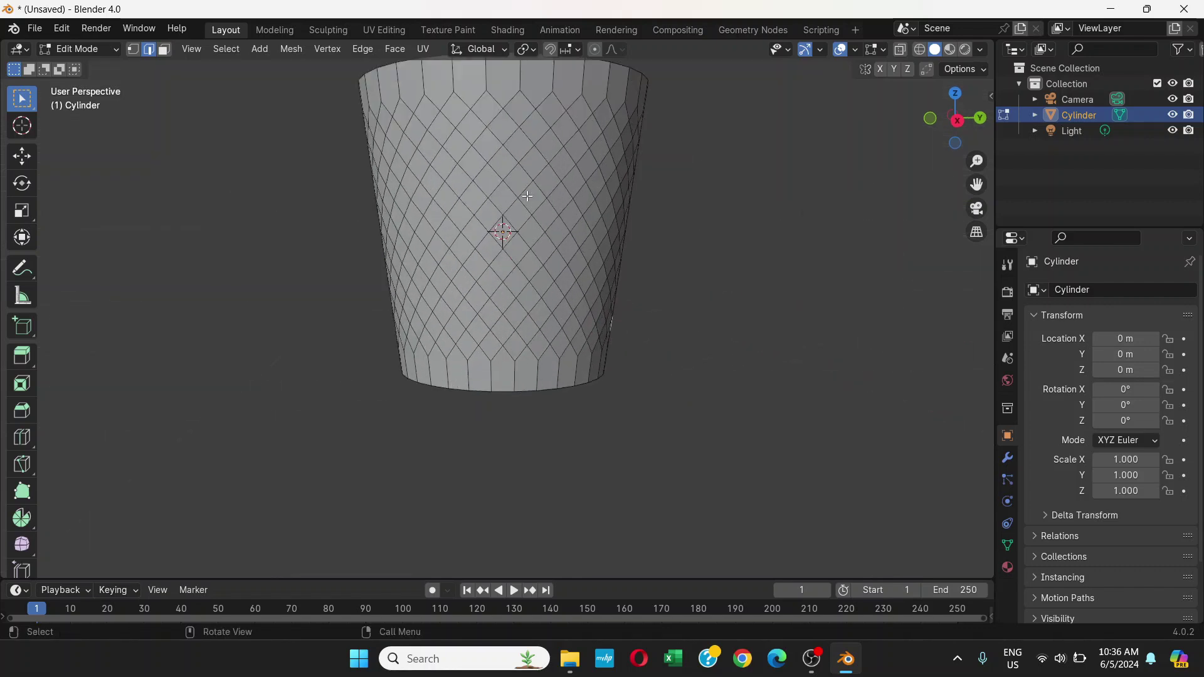
click(507, 124)
click(165, 50)
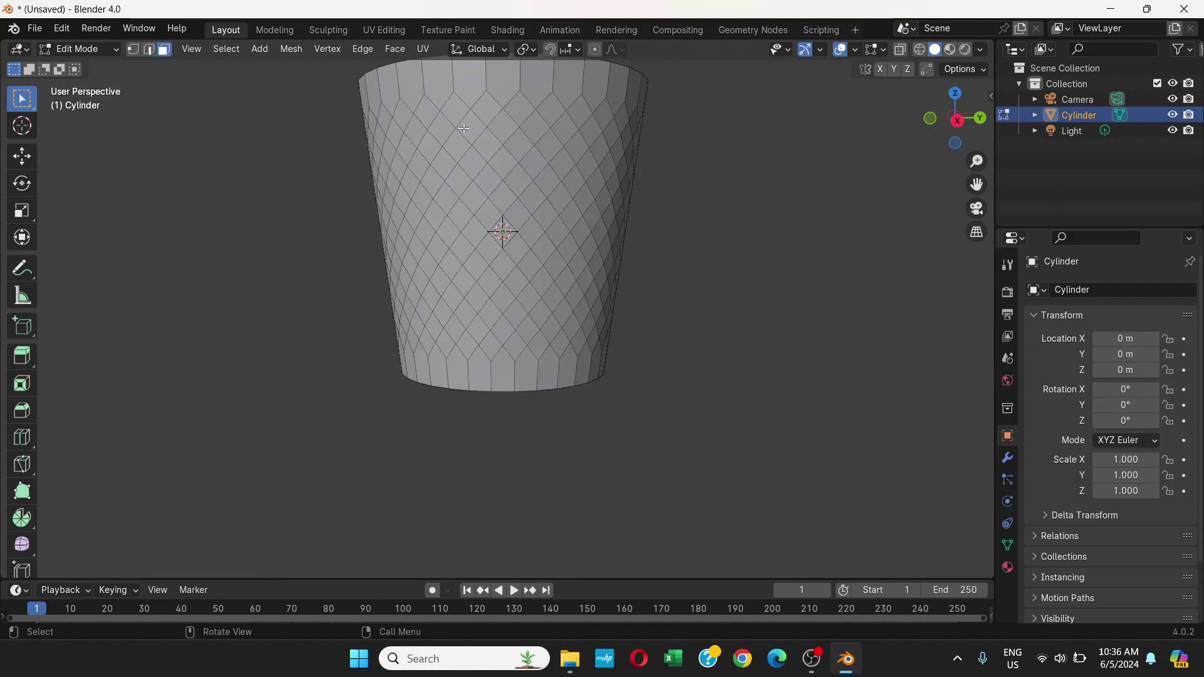
click(498, 126)
scroll(502, 139, down, 1)
scroll(507, 149, up, 1)
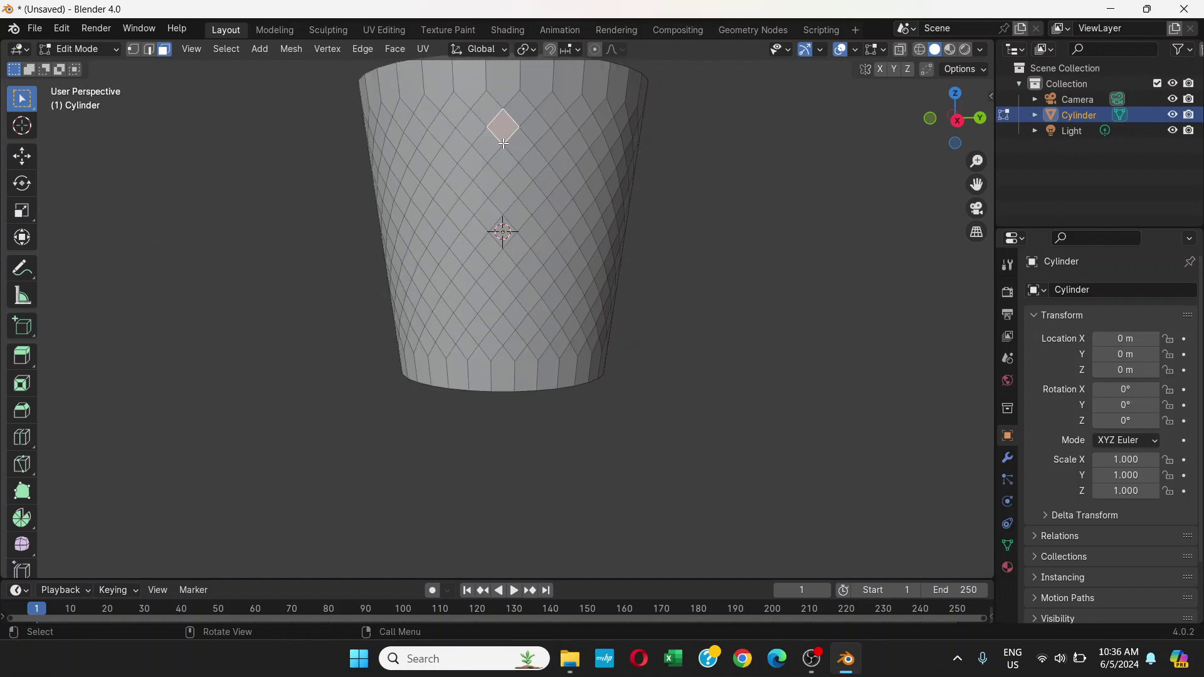
key(shift+g)
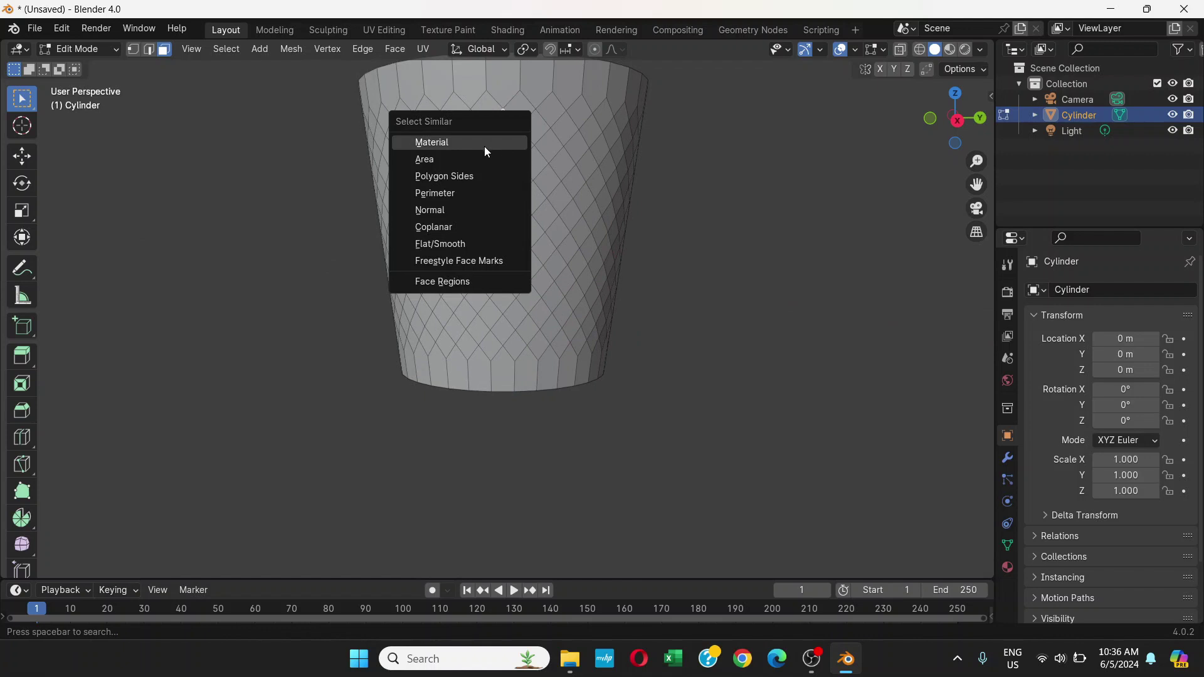
click(427, 160)
In Front view with X-Ray, box-deselect the bottom band and base faces
middle_drag(663, 233, 546, 217)
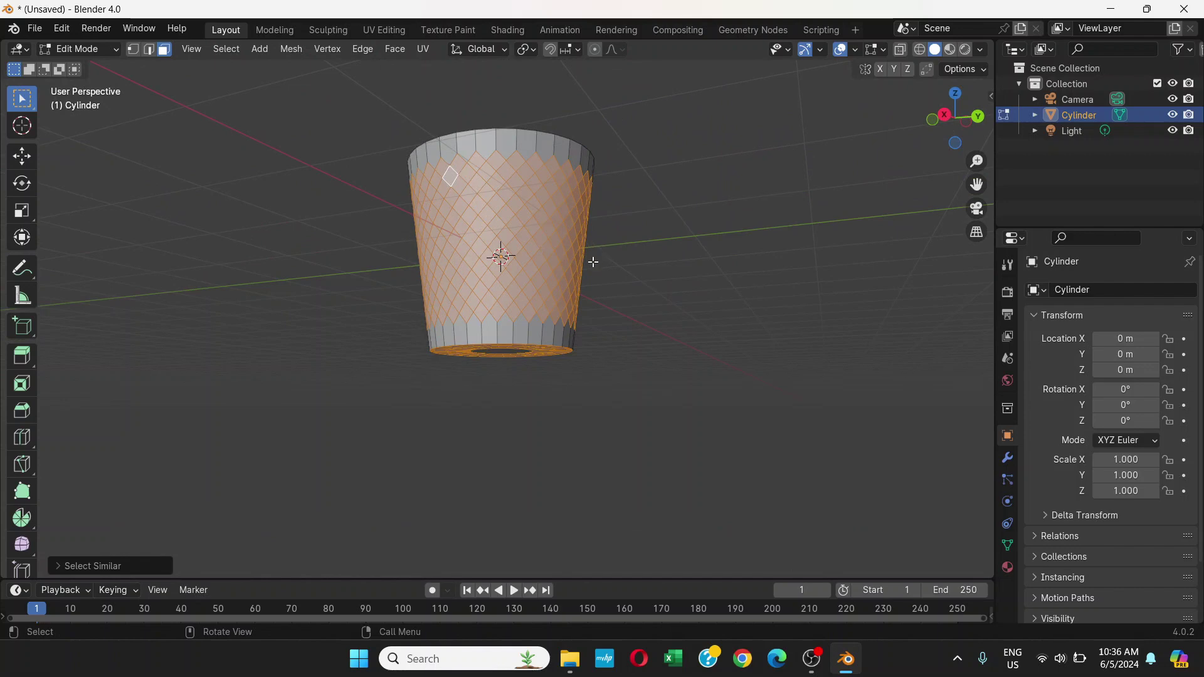
middle_drag(592, 264, 677, 319)
key(KP_1)
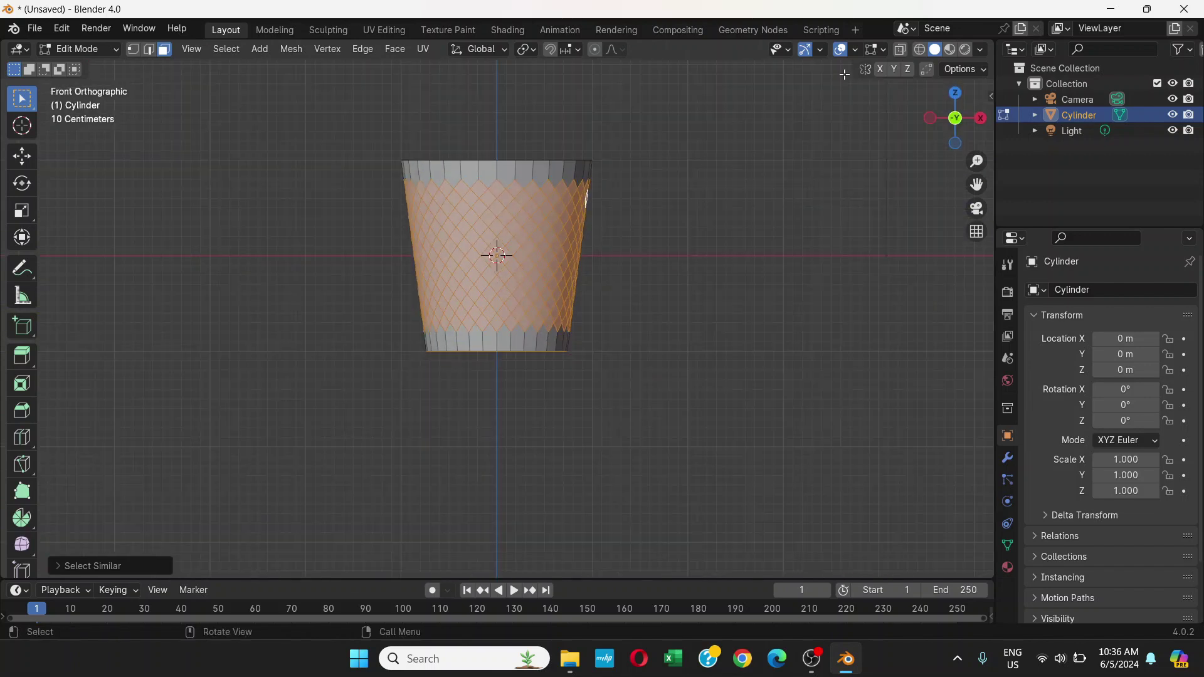
click(901, 50)
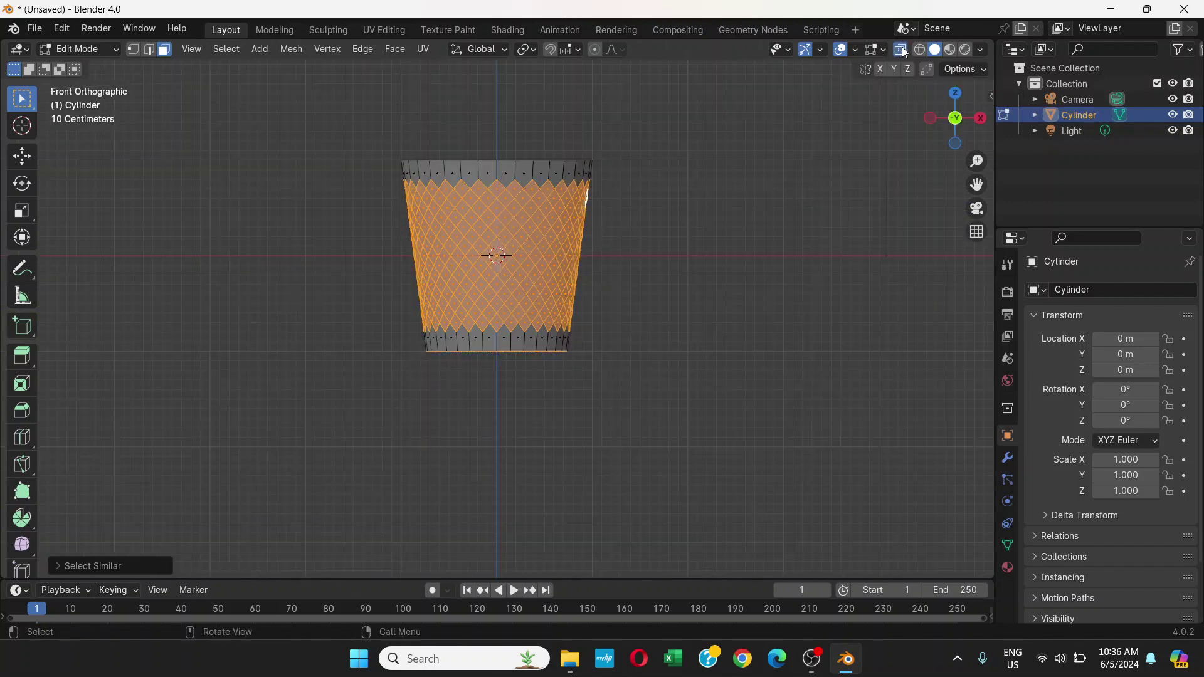
drag(393, 406, 624, 339)
middle_drag(593, 371, 737, 182)
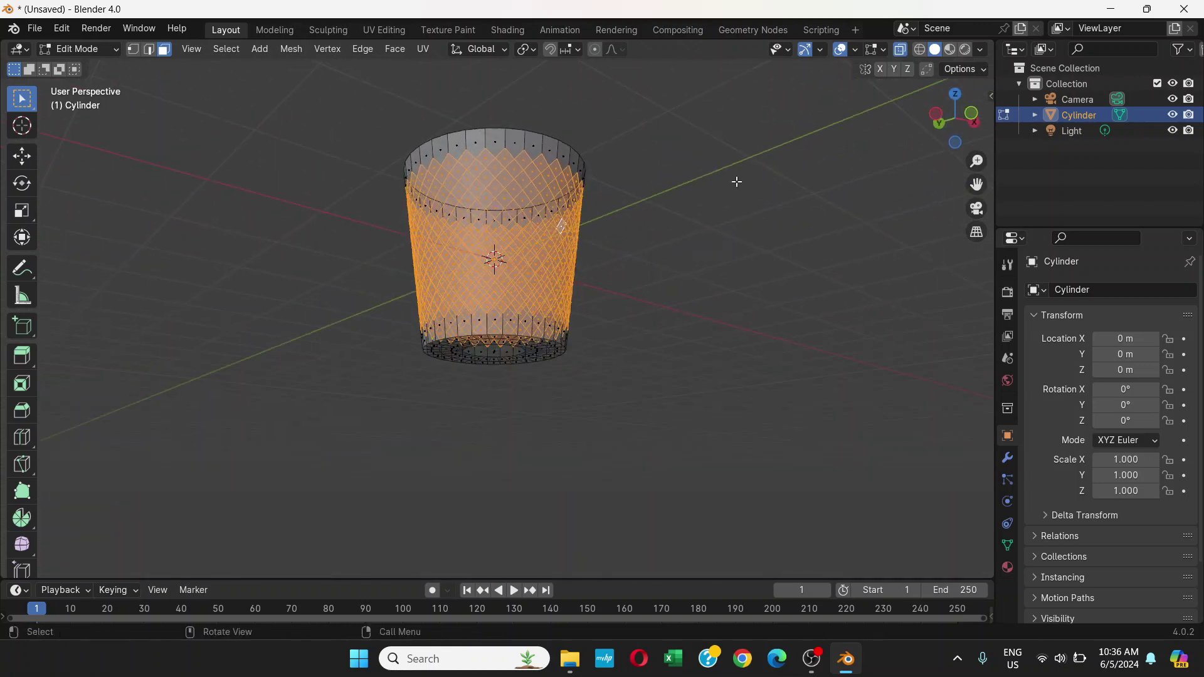
click(901, 50)
middle_drag(625, 204, 585, 328)
scroll(481, 223, up, 4)
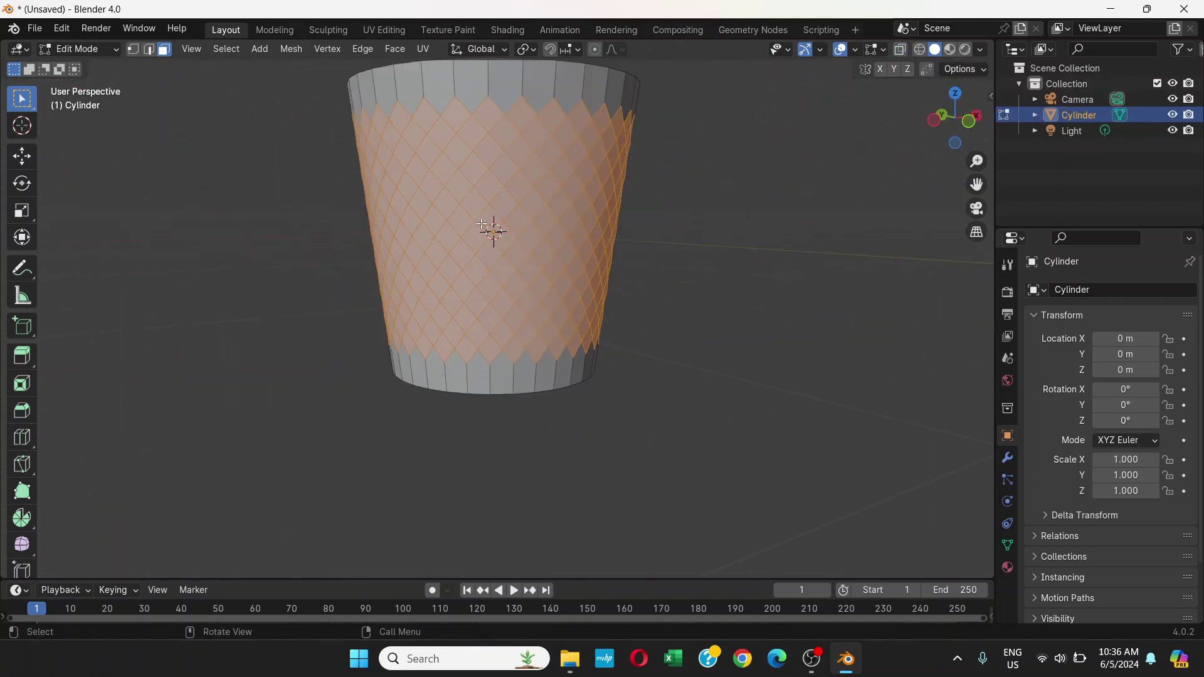
scroll(481, 224, up, 1)
shift+middle_drag(587, 221, 573, 315)
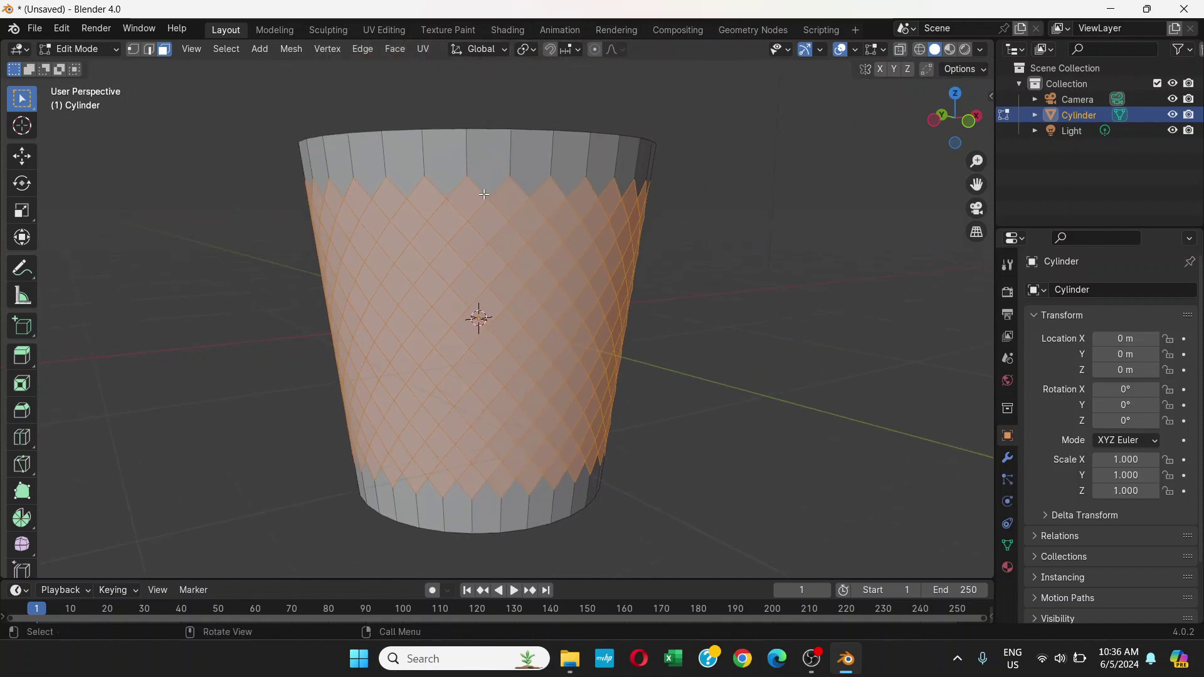
Extrude the diamond faces individually in place, then inset each one
click(402, 53)
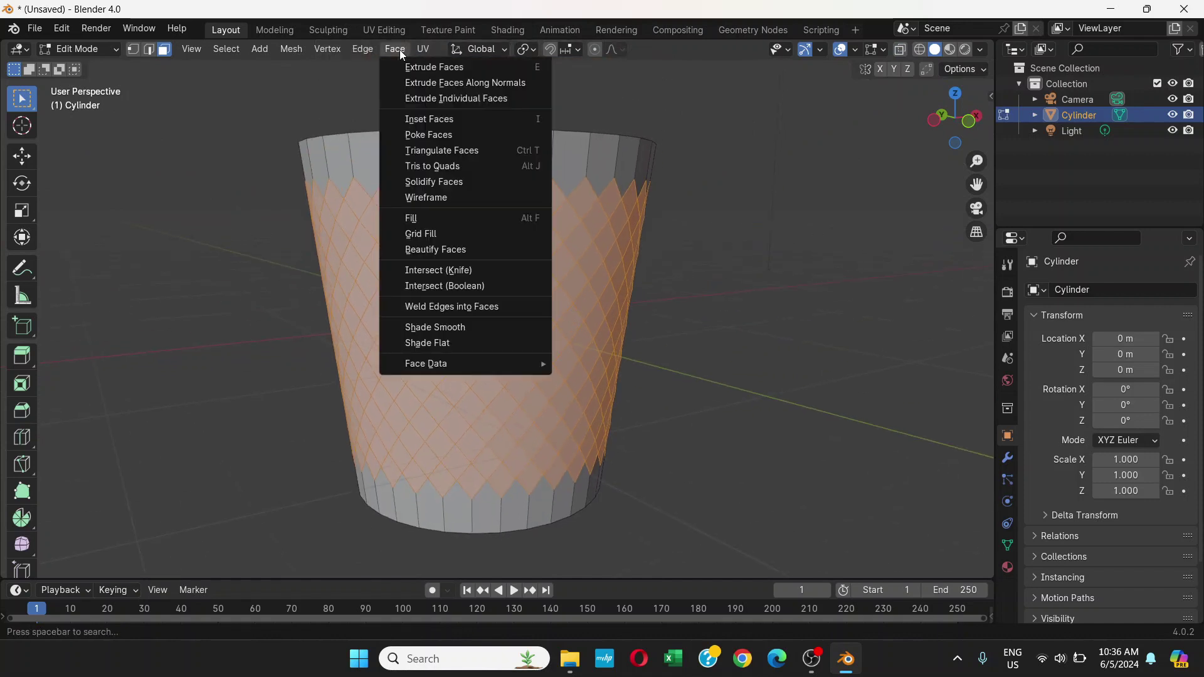
click(430, 99)
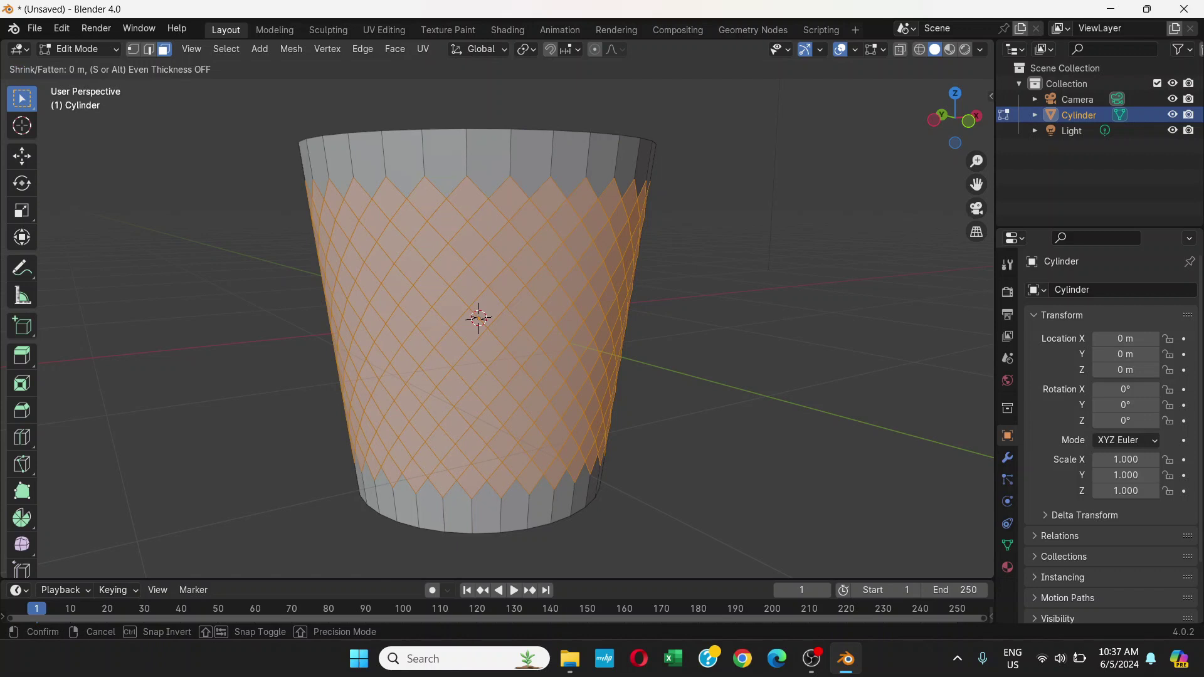
click(428, 99)
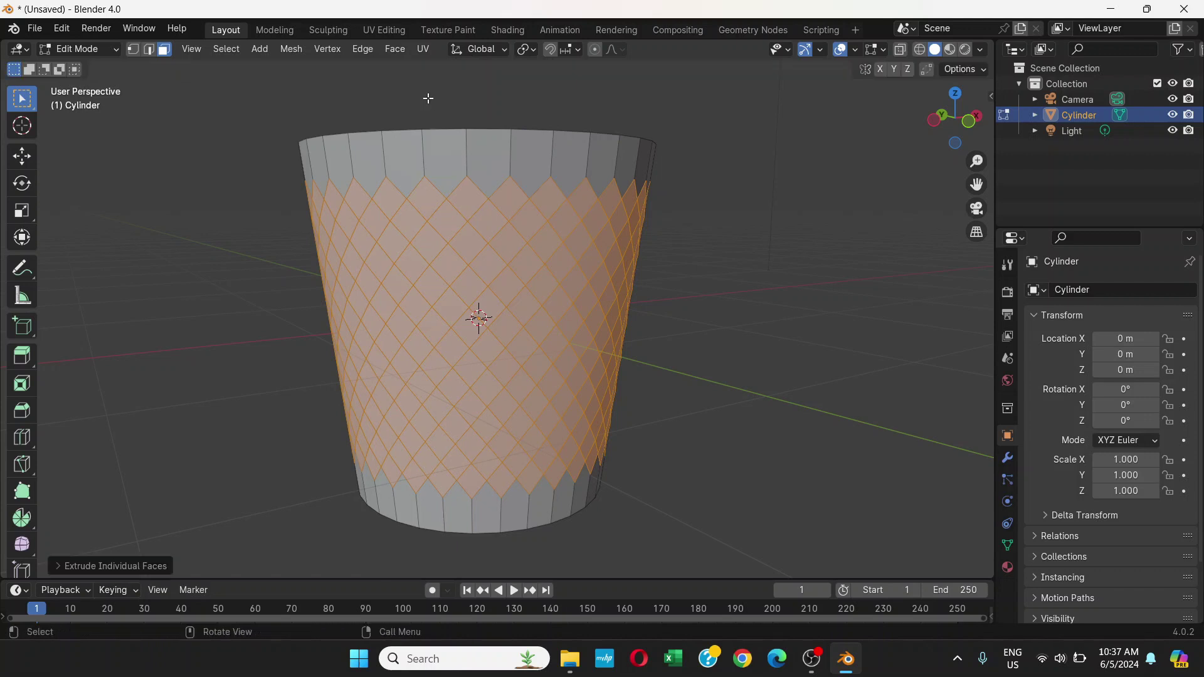
key(i)
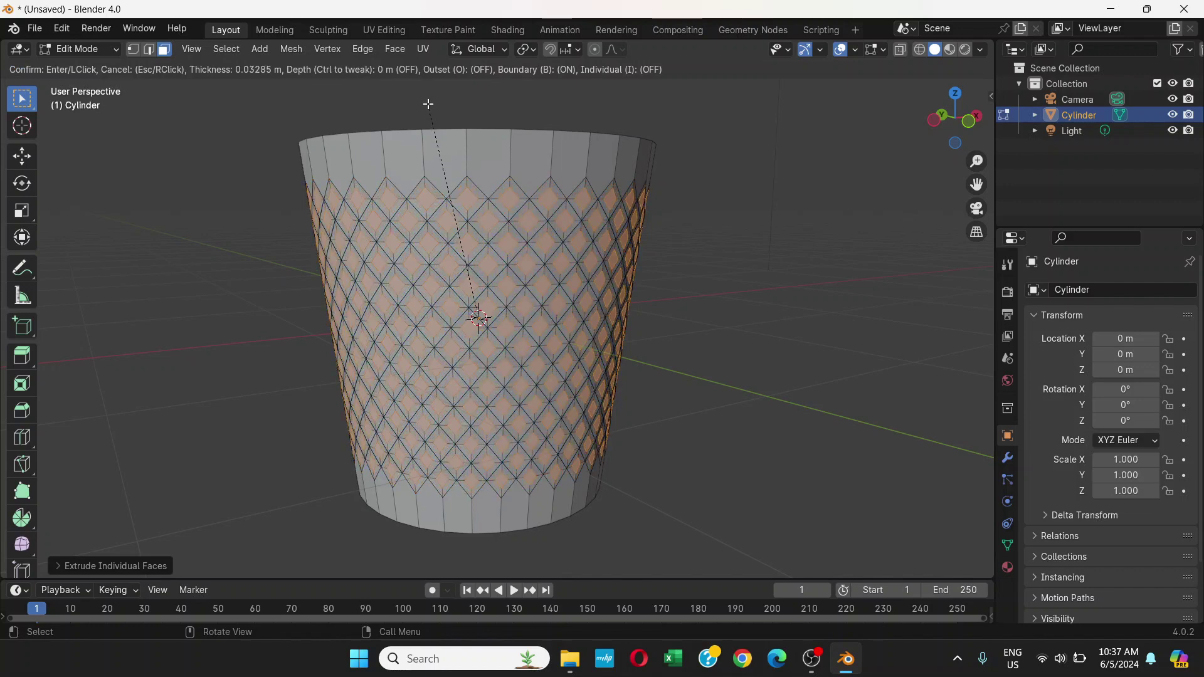
click(428, 103)
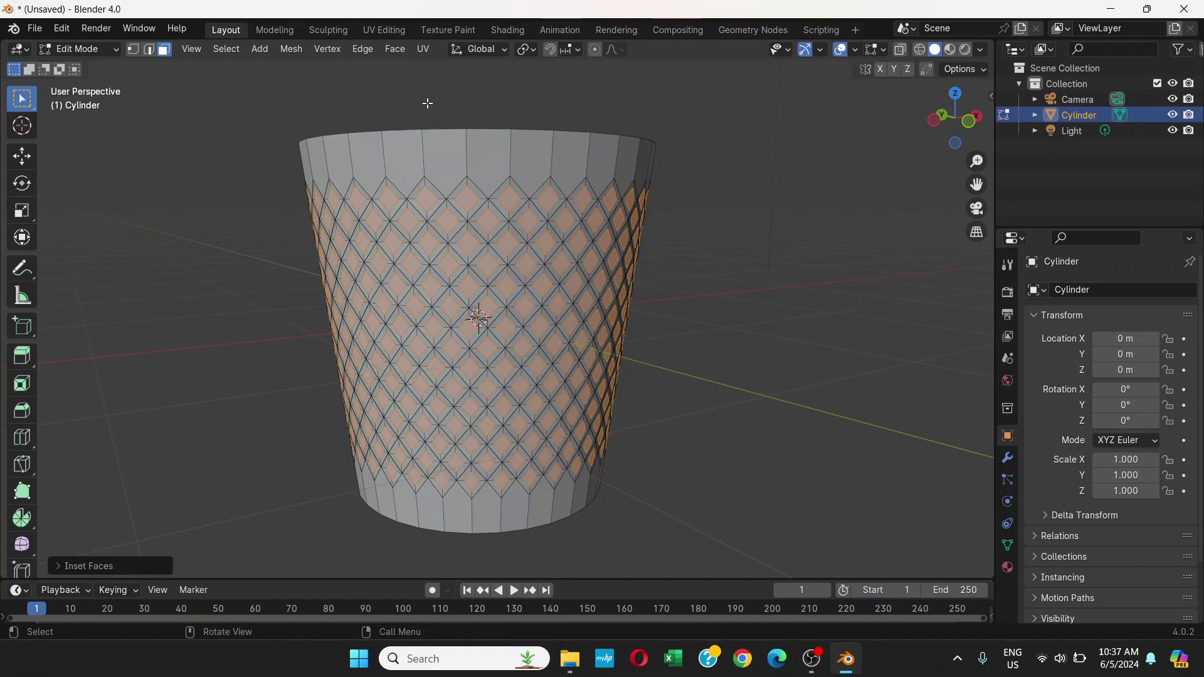
Delete the inset diamond faces to open holes through the wall
key(x)
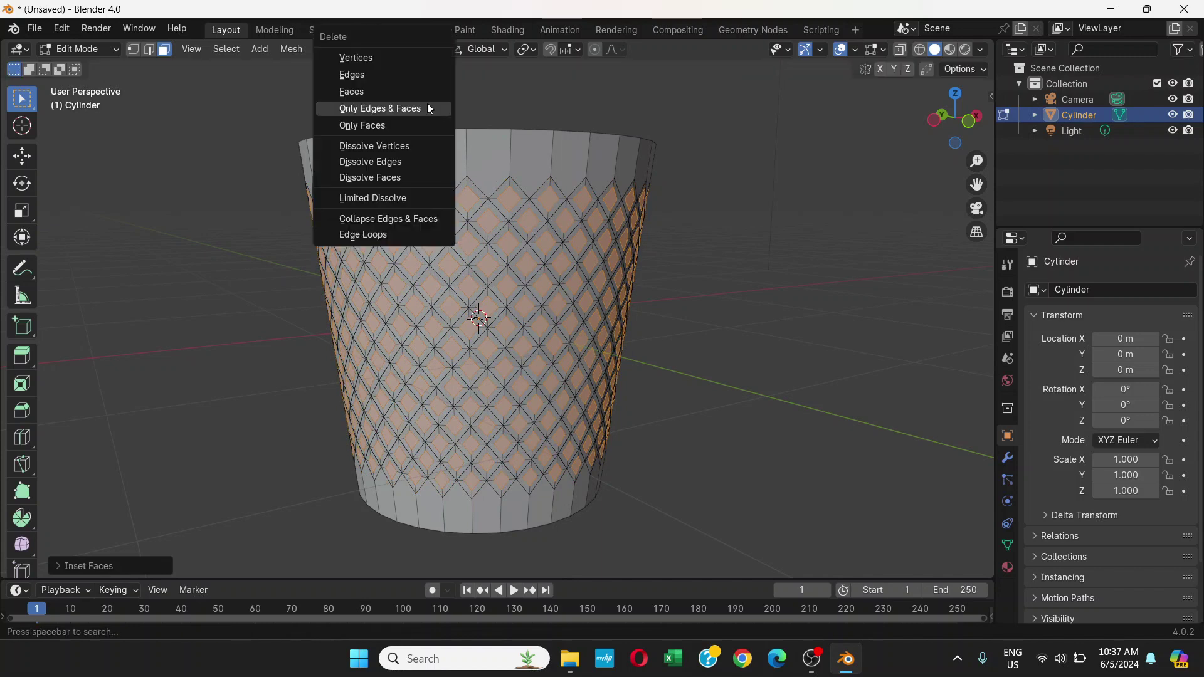
click(343, 93)
middle_drag(307, 229, 631, 247)
Return to Object Mode and reselect the wastebasket cylinder
click(108, 50)
click(69, 67)
middle_drag(152, 95, 378, 311)
click(779, 246)
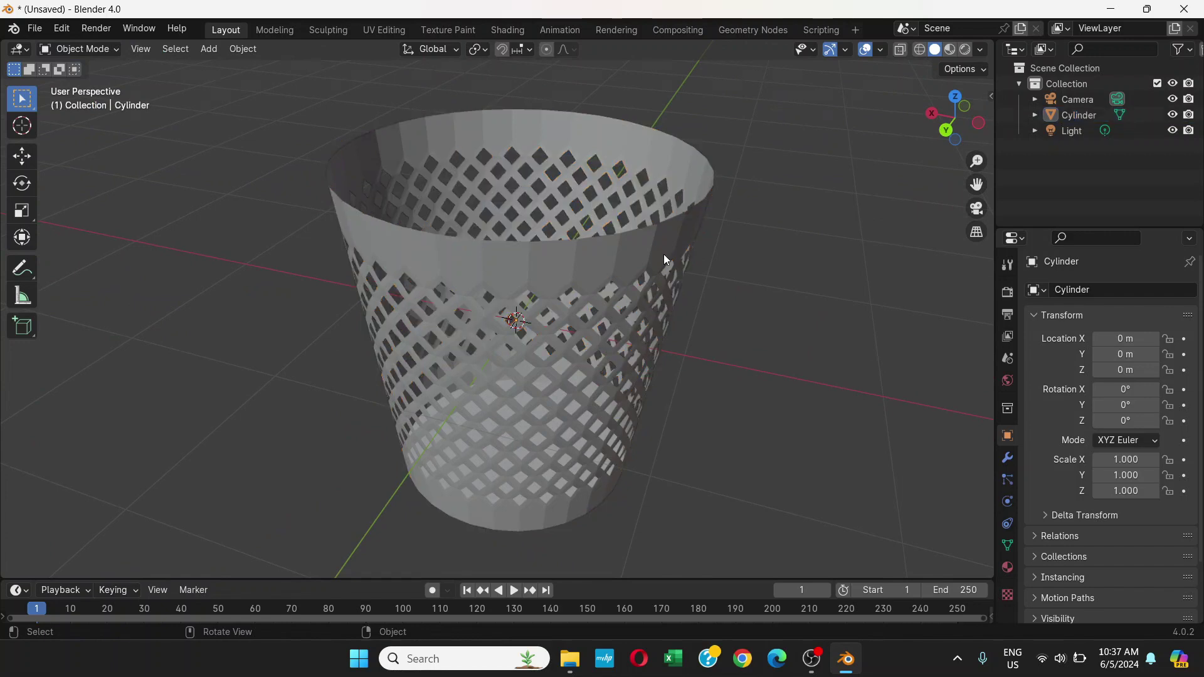
middle_drag(663, 256, 678, 233)
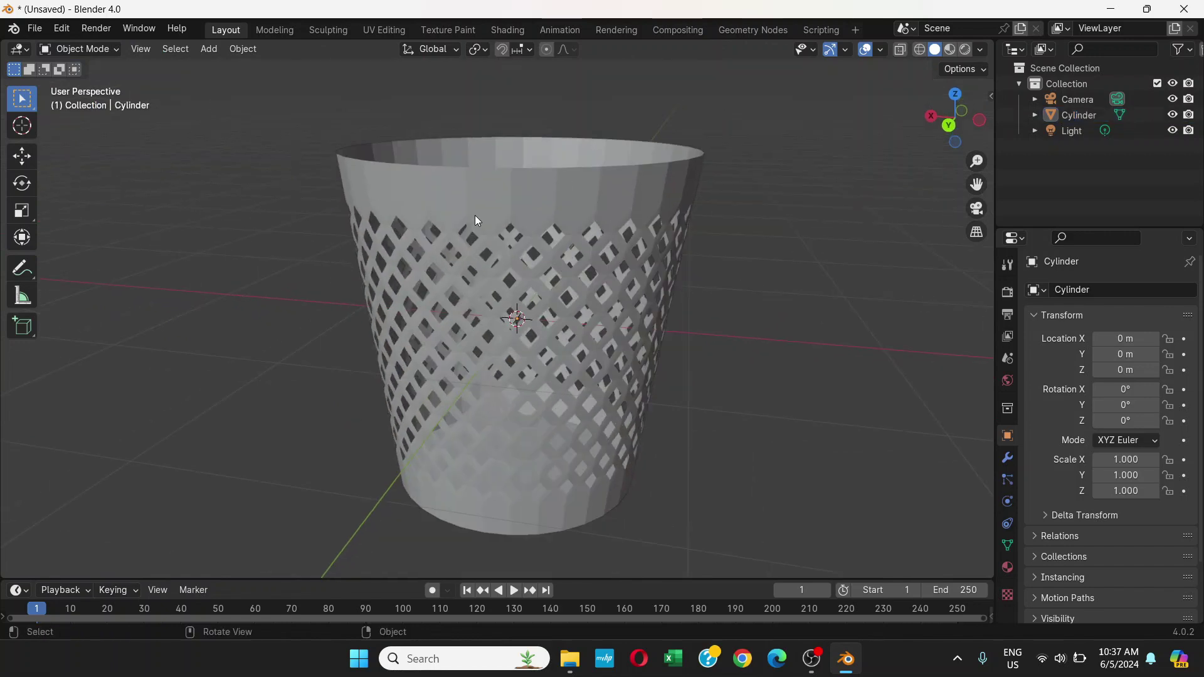
click(490, 212)
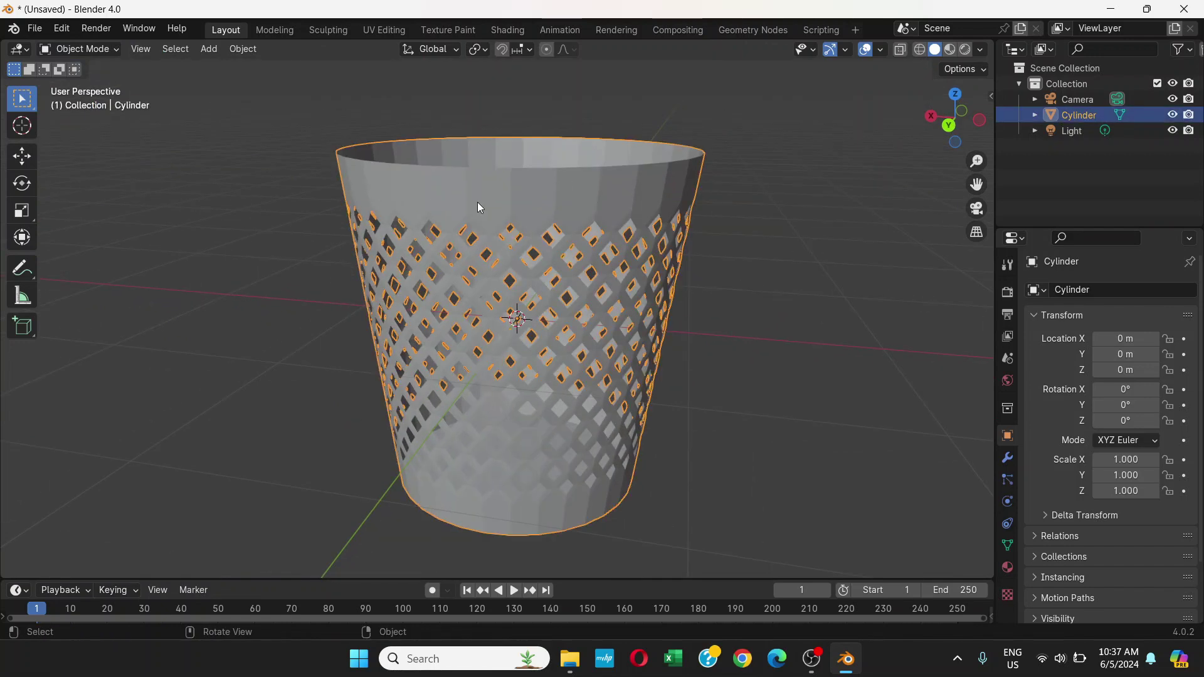
click(109, 48)
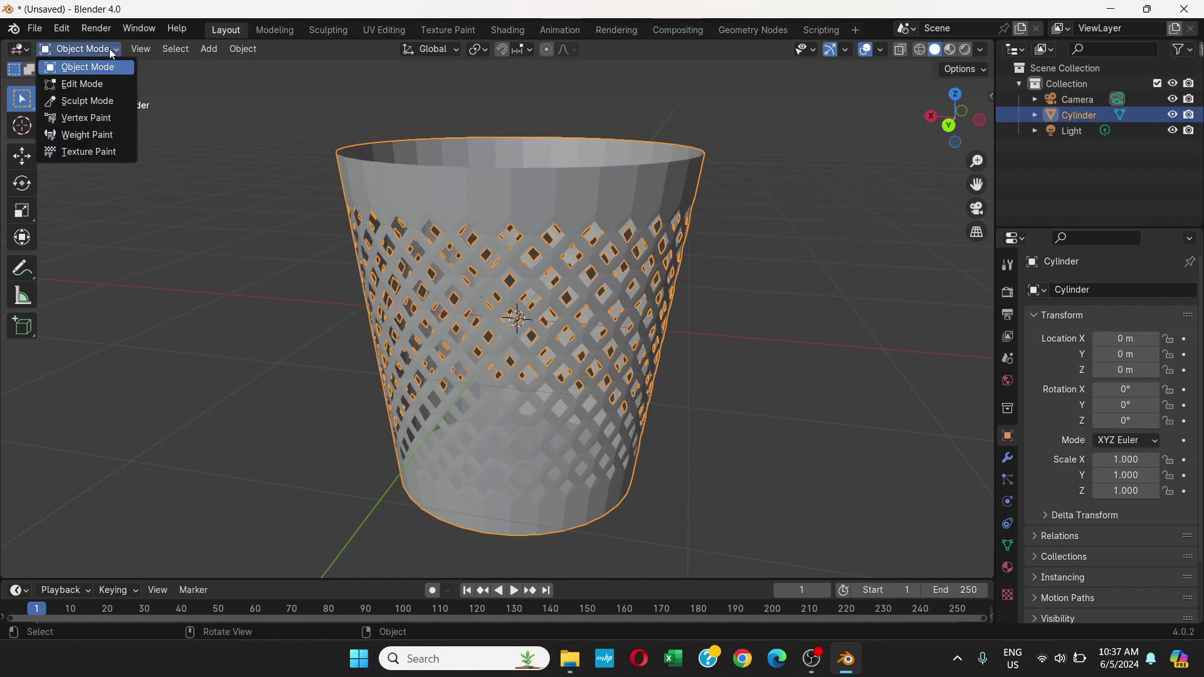
In Edit Mode, recalculate normals for the whole mesh, then go back to Object Mode
click(90, 86)
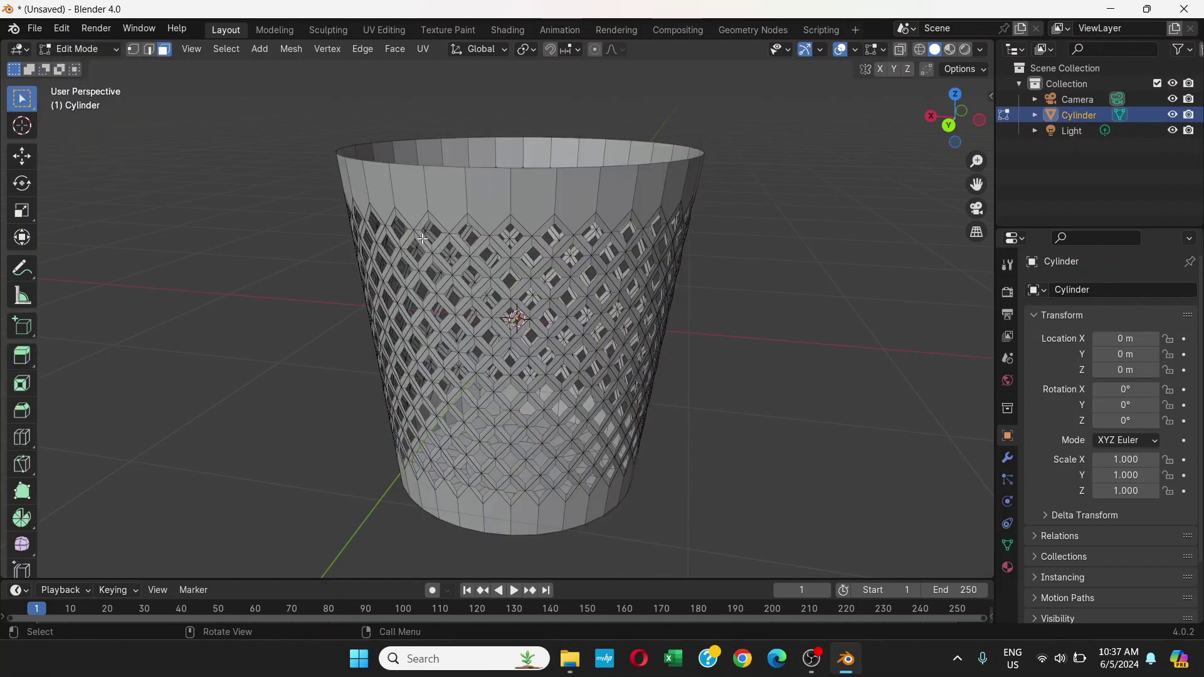
middle_drag(419, 245, 485, 239)
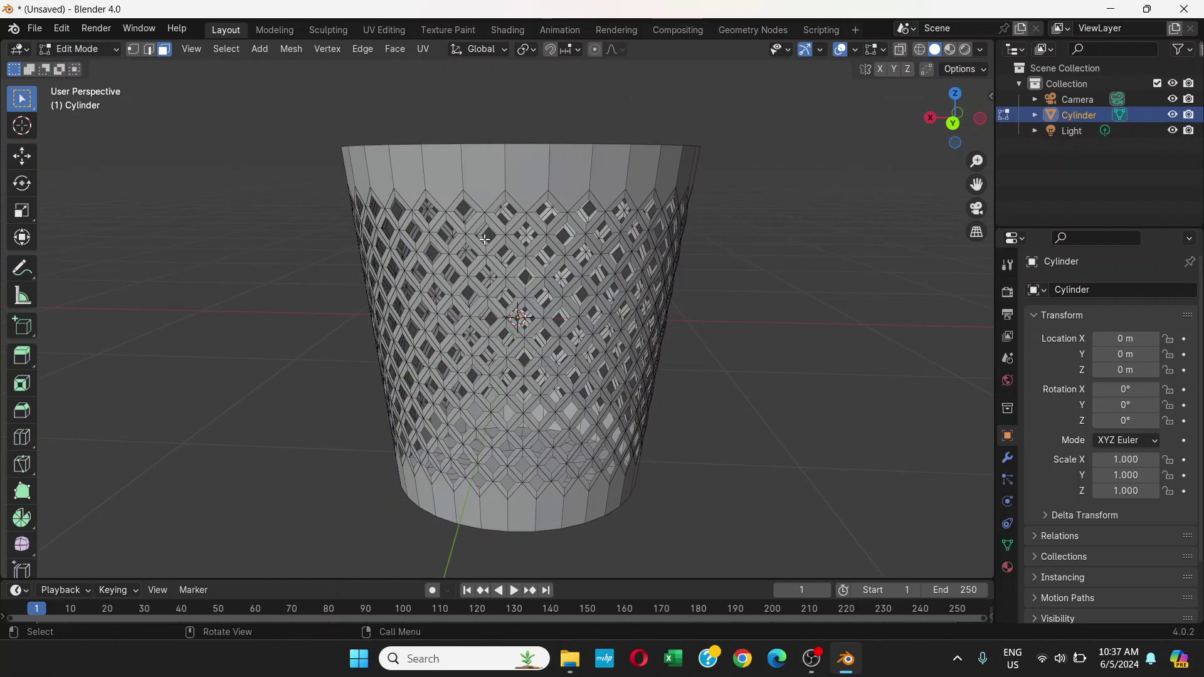
key(a)
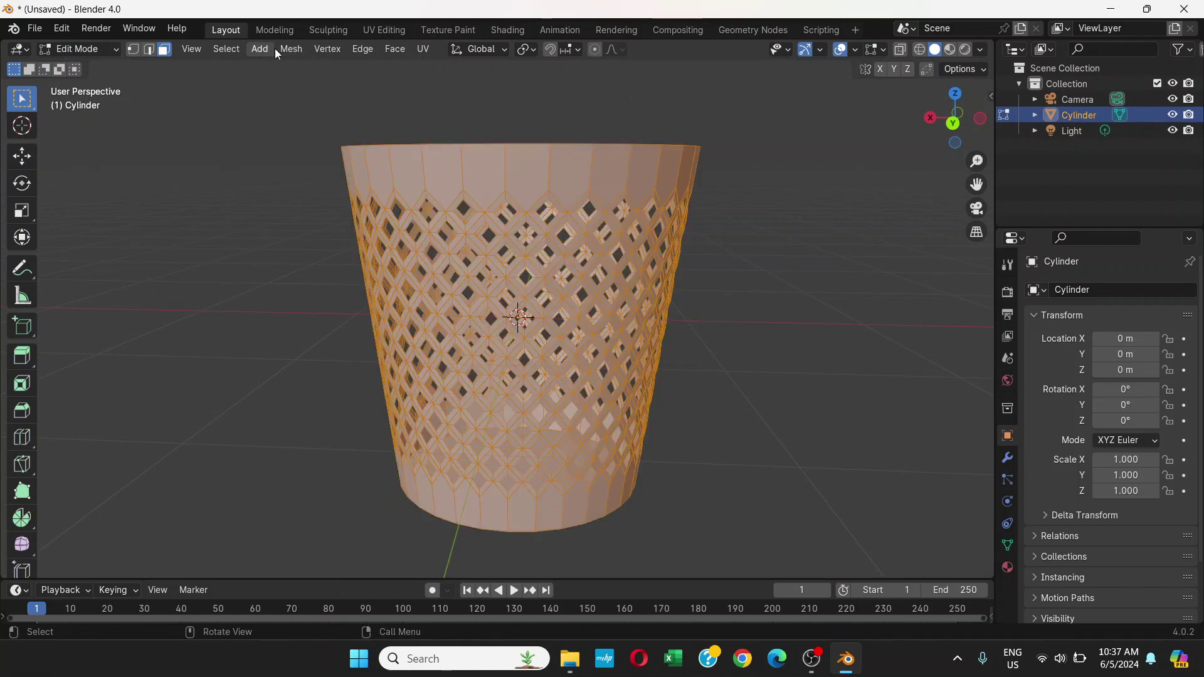
click(291, 50)
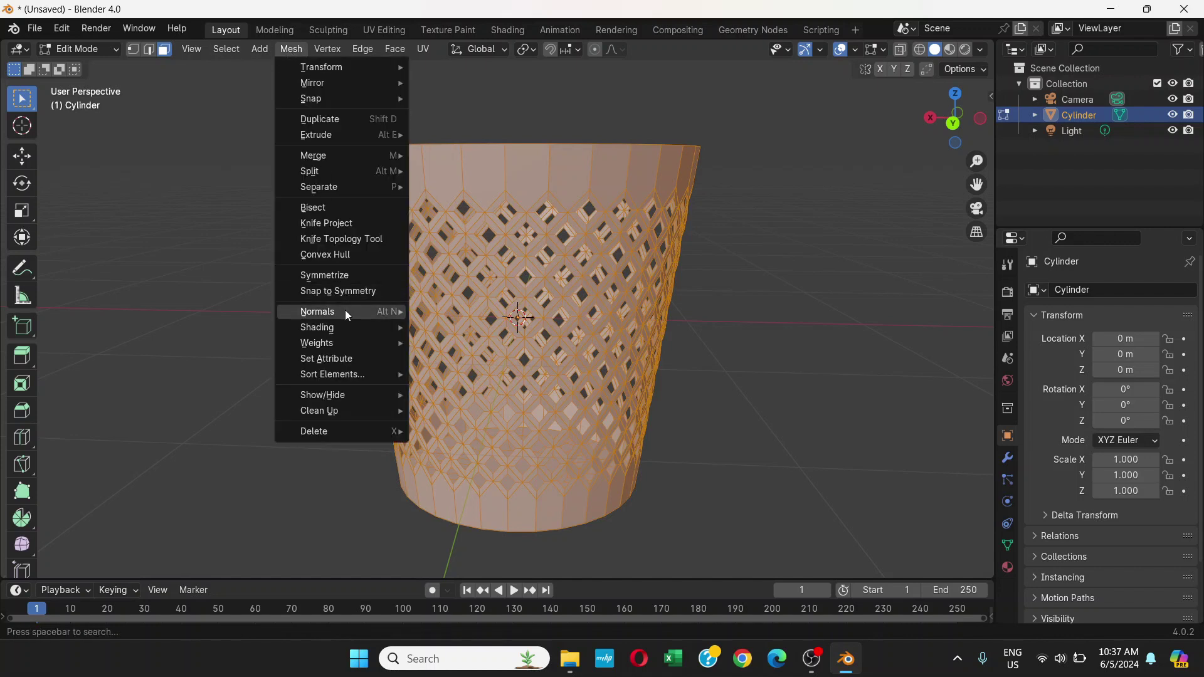
mouse_move(348, 314)
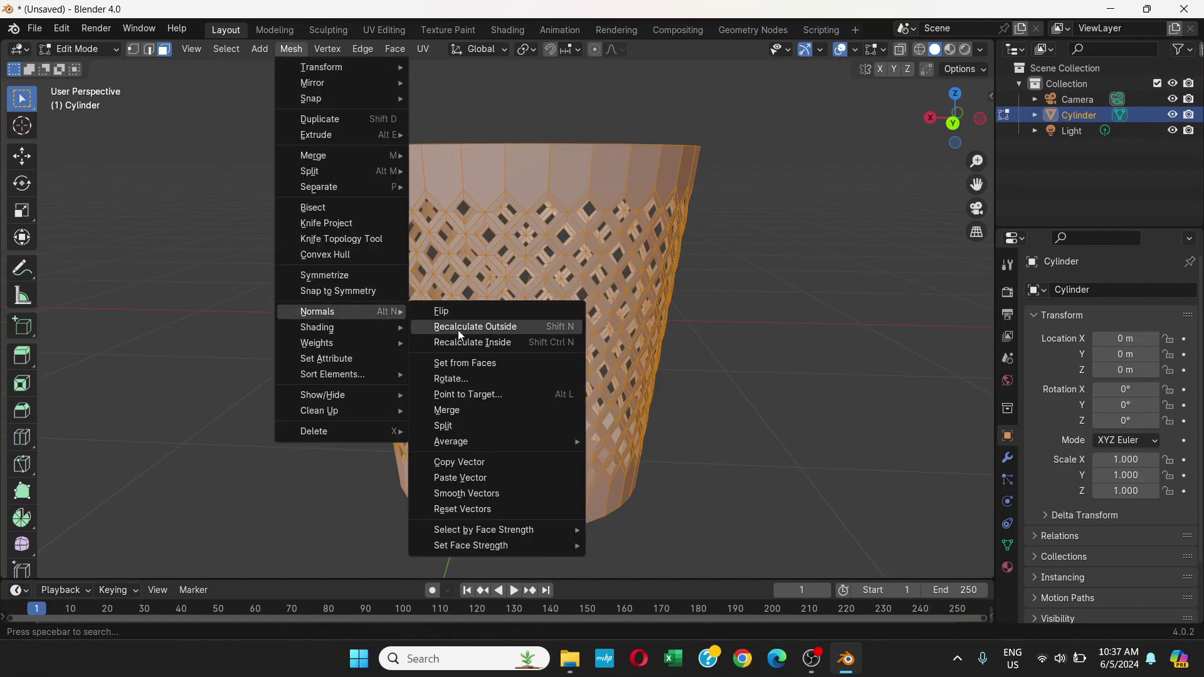
click(469, 343)
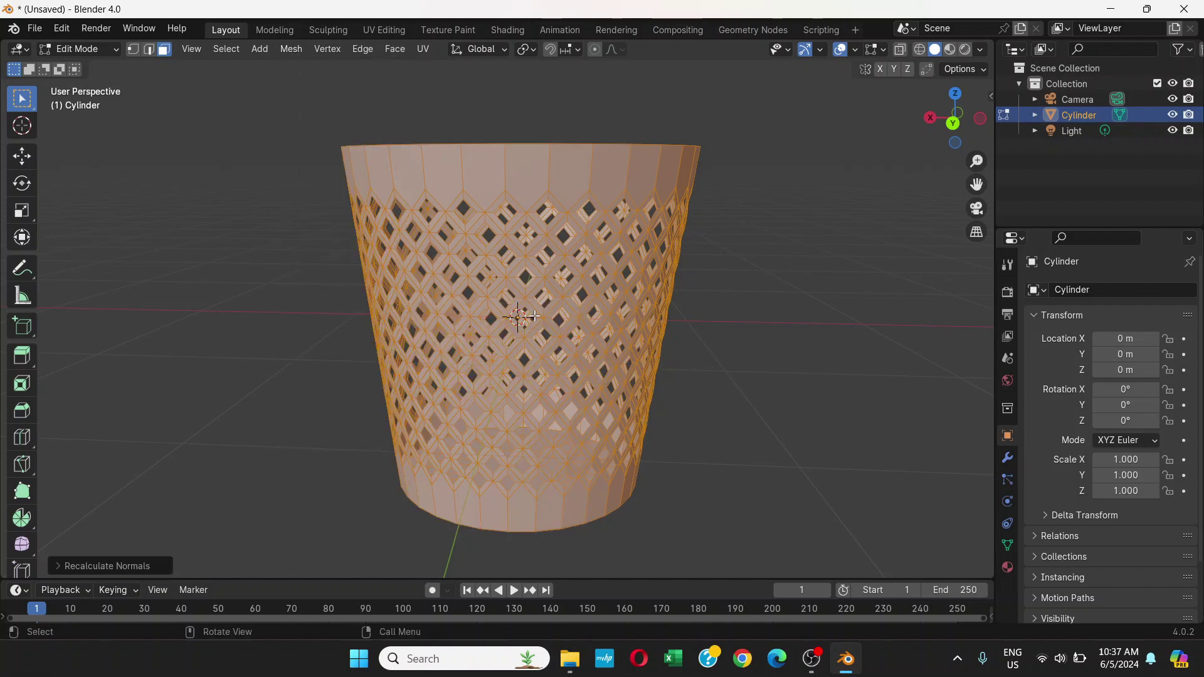
click(78, 49)
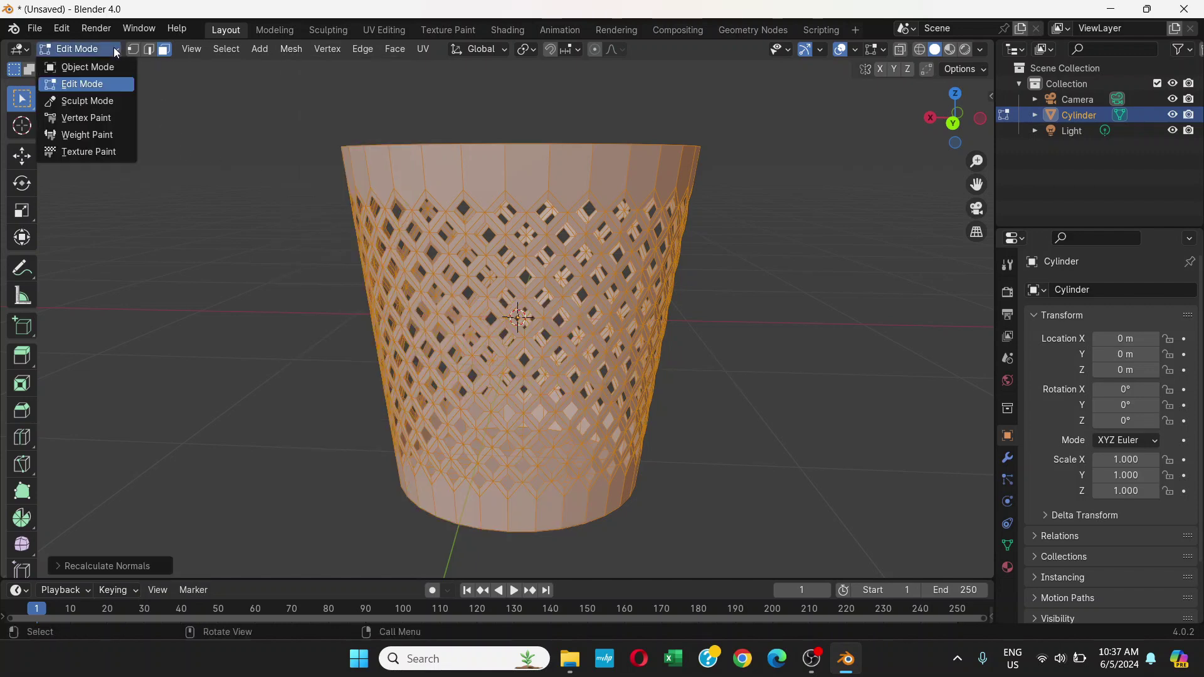
click(84, 68)
click(719, 296)
middle_drag(719, 296, 615, 267)
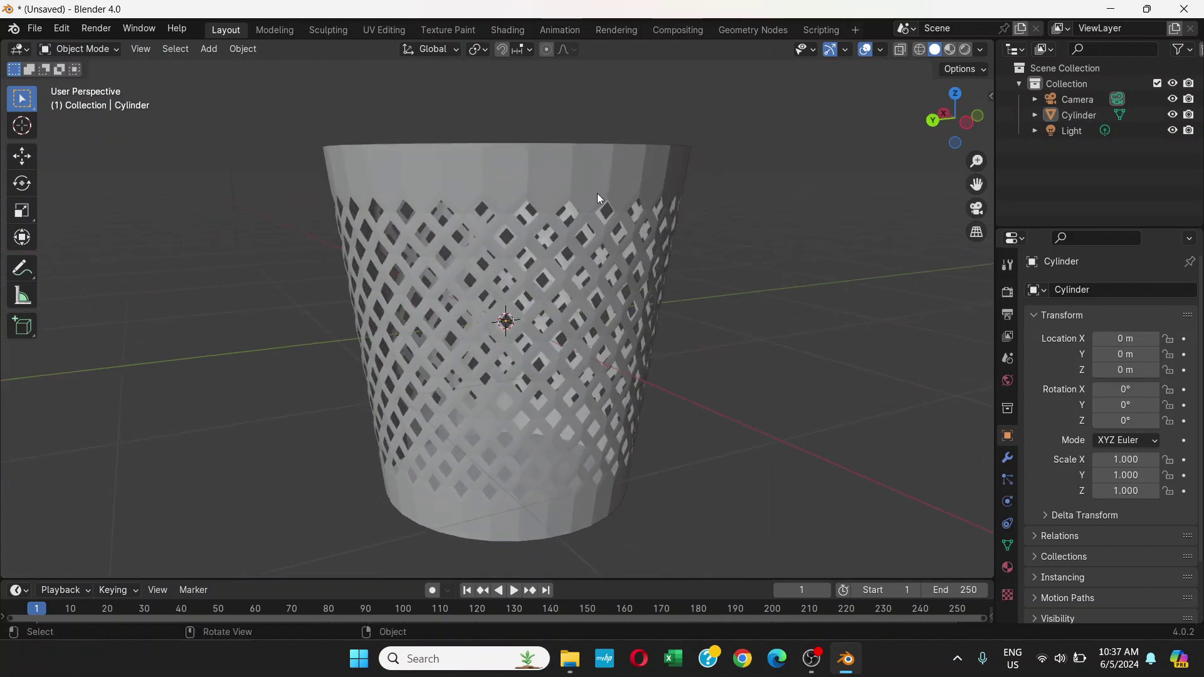
Add a Solidify modifier to the wastebasket cylinder
click(506, 205)
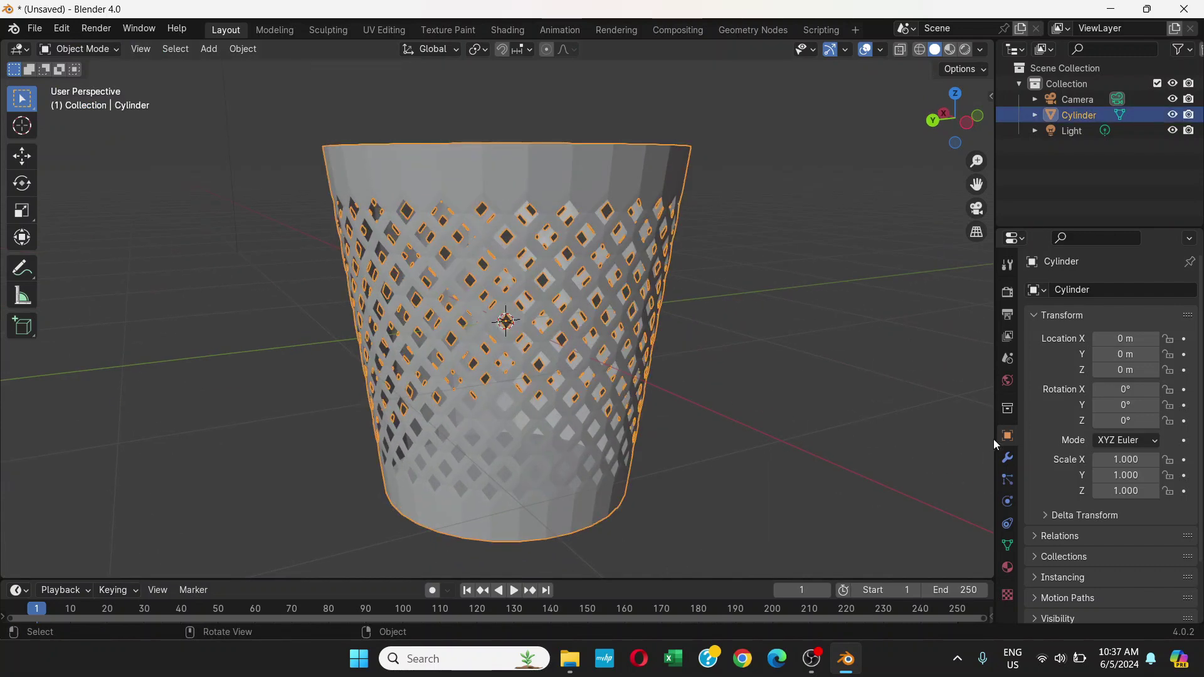
click(1007, 457)
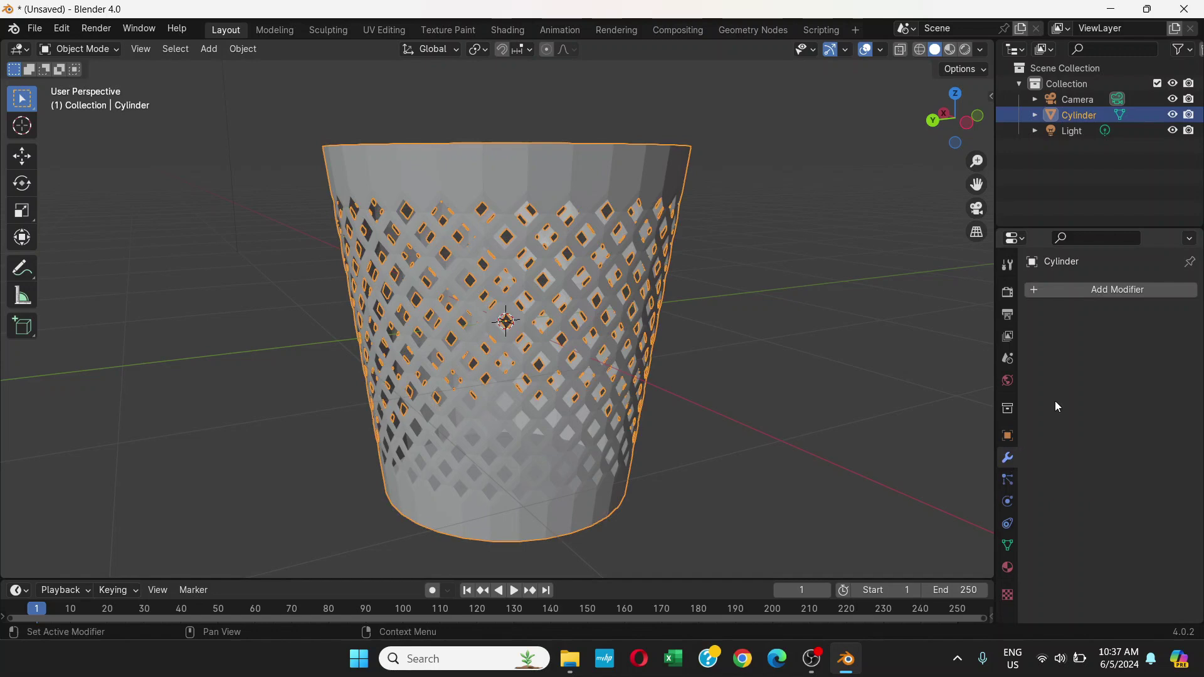
click(1072, 291)
mouse_move(1012, 351)
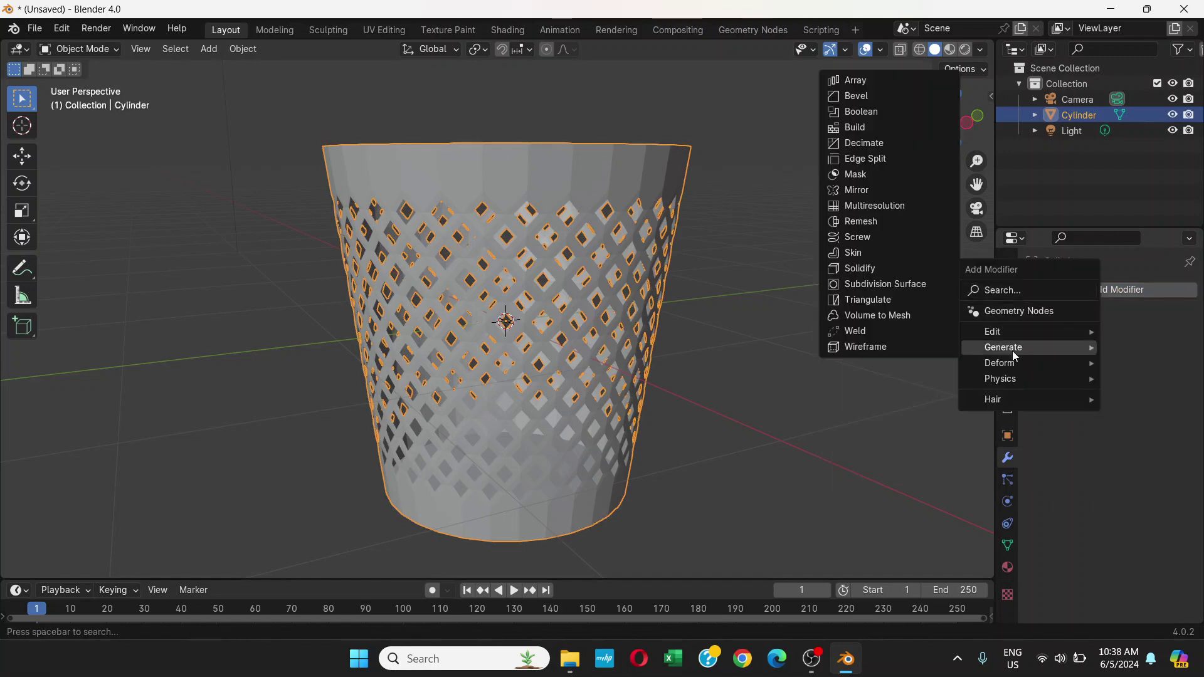
click(840, 268)
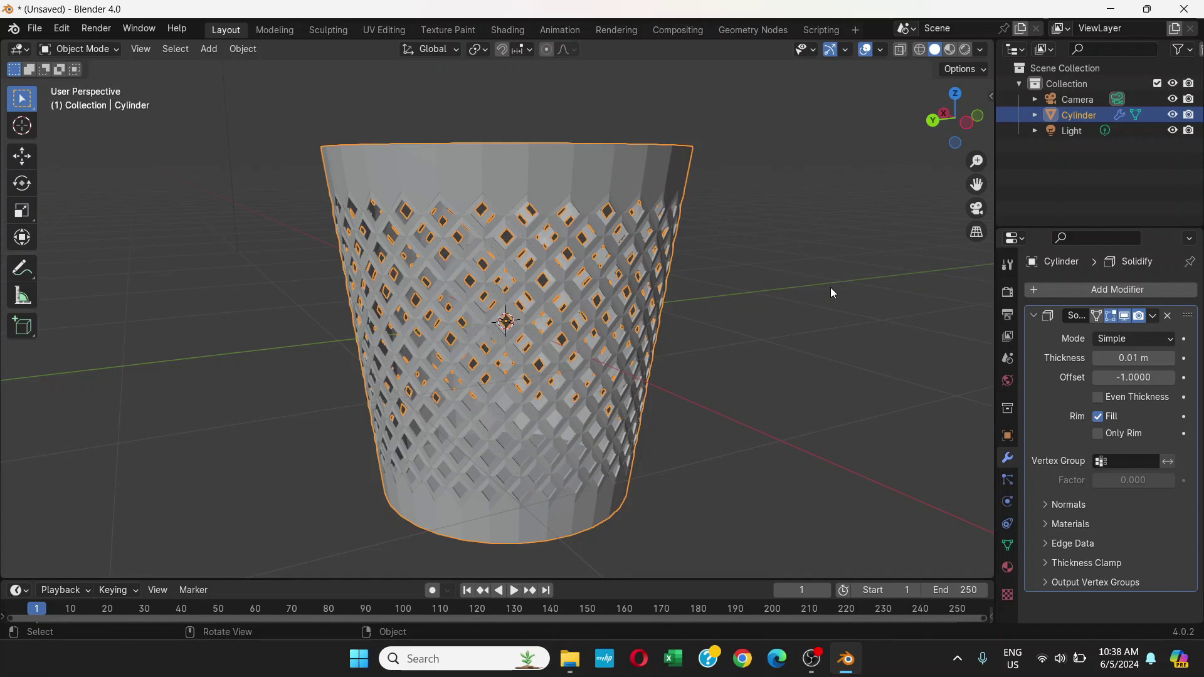
Set the Solidify Offset to 1 and Thickness to 0.04 m
click(1125, 378)
text(1)
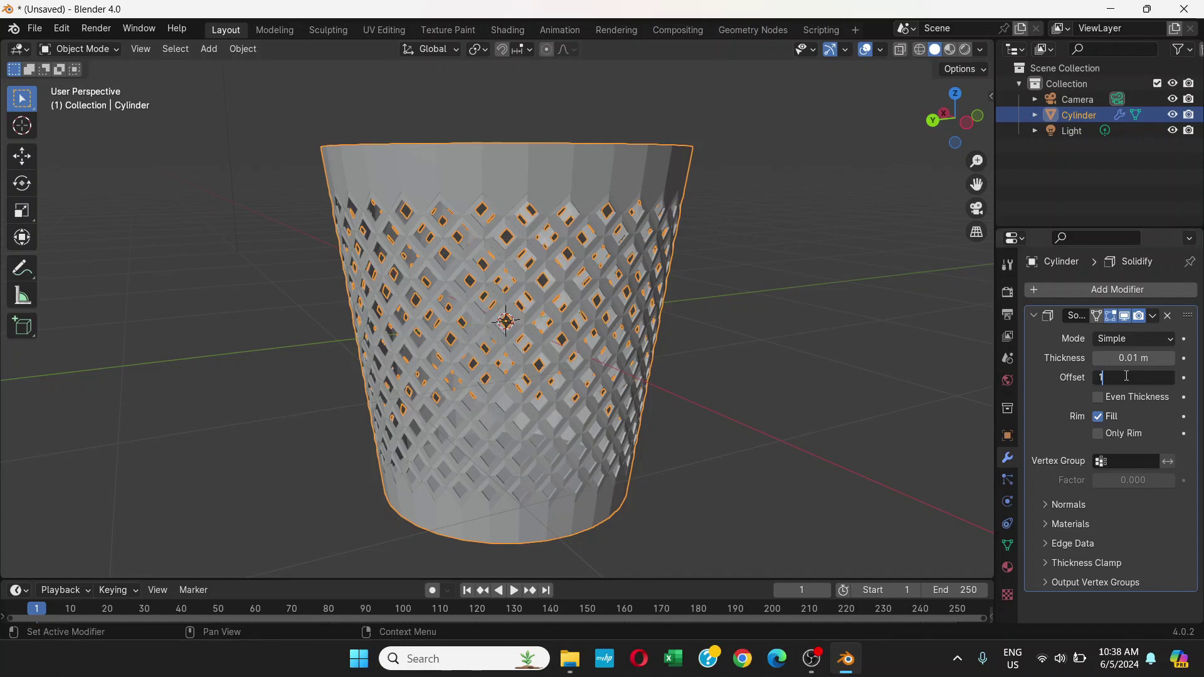
key(Return)
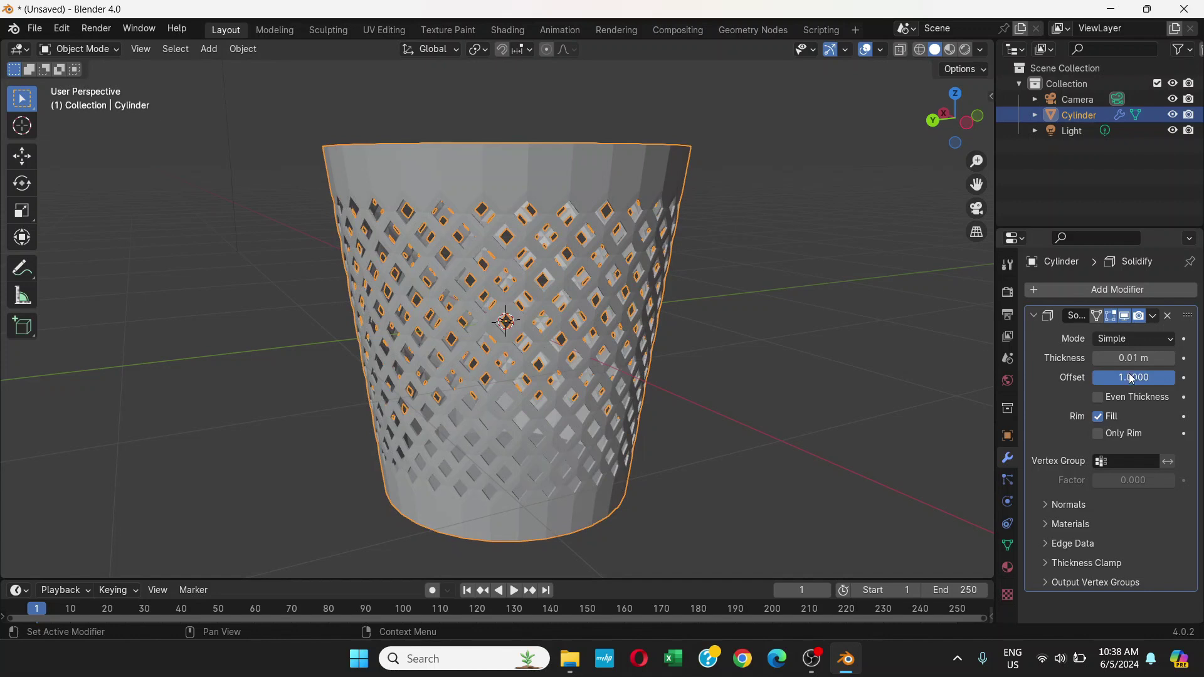
drag(1129, 358, 1148, 357)
middle_drag(672, 325, 597, 416)
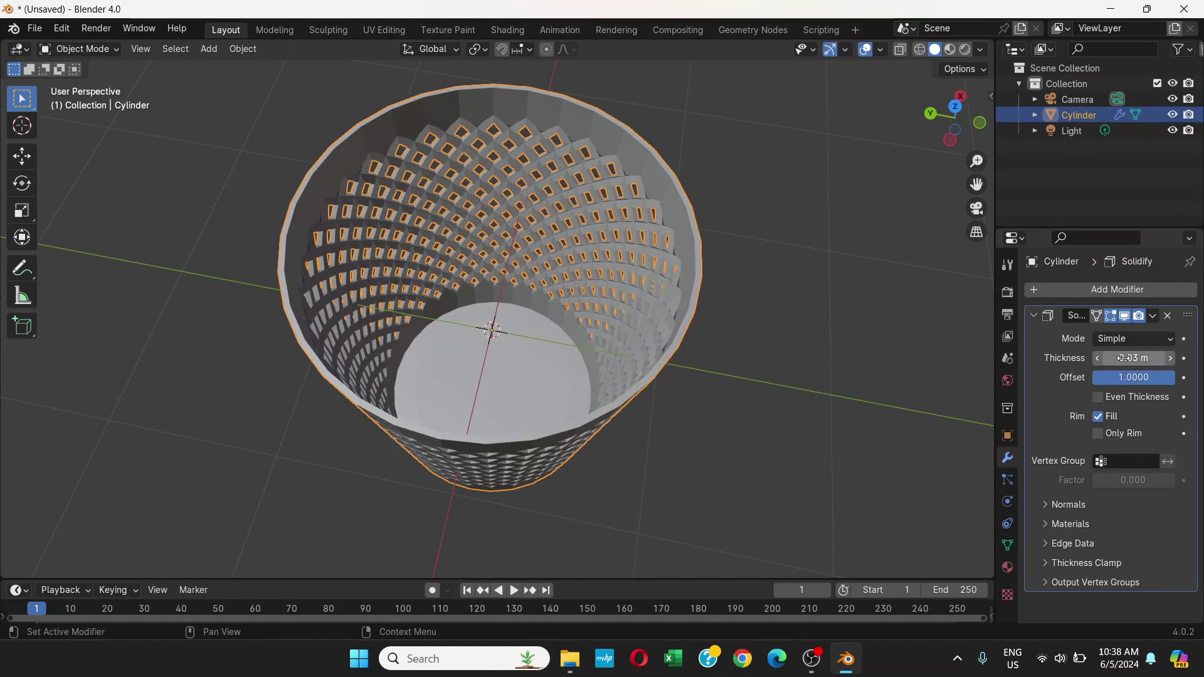
drag(1148, 358, 1153, 358)
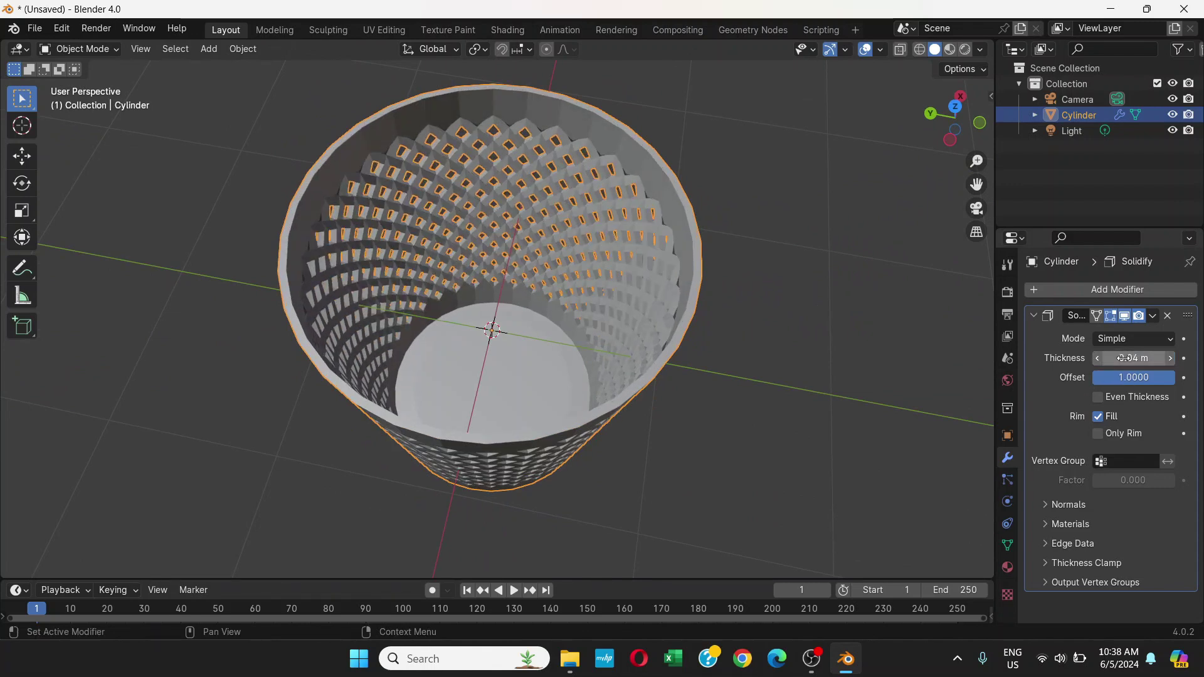
click(747, 430)
middle_drag(747, 430, 741, 344)
scroll(520, 337, down, 3)
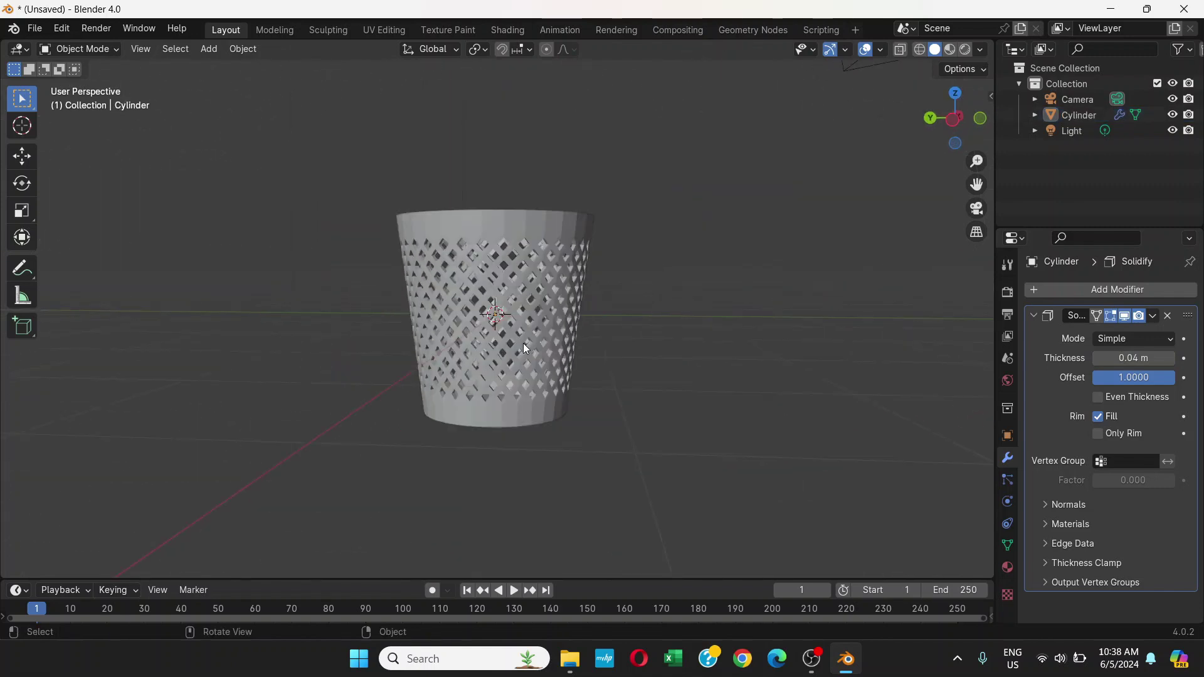
scroll(523, 344, up, 2)
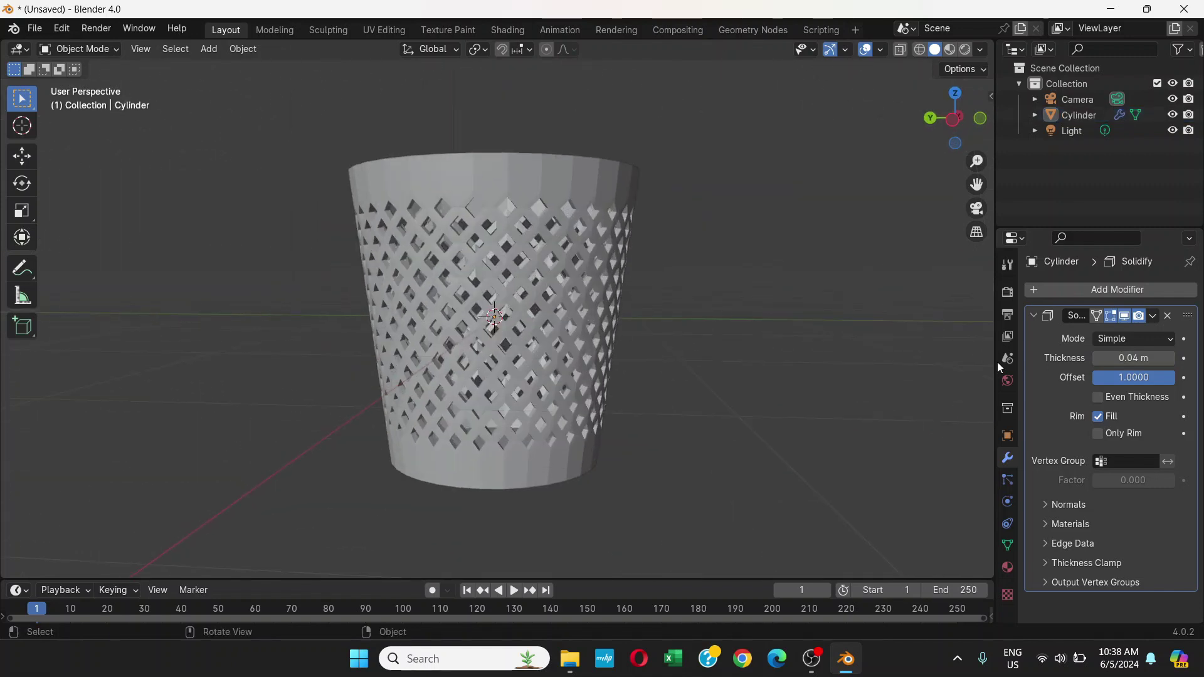
Add a Subdivision Surface modifier and raise its viewport level to 2
click(1102, 291)
mouse_move(1047, 290)
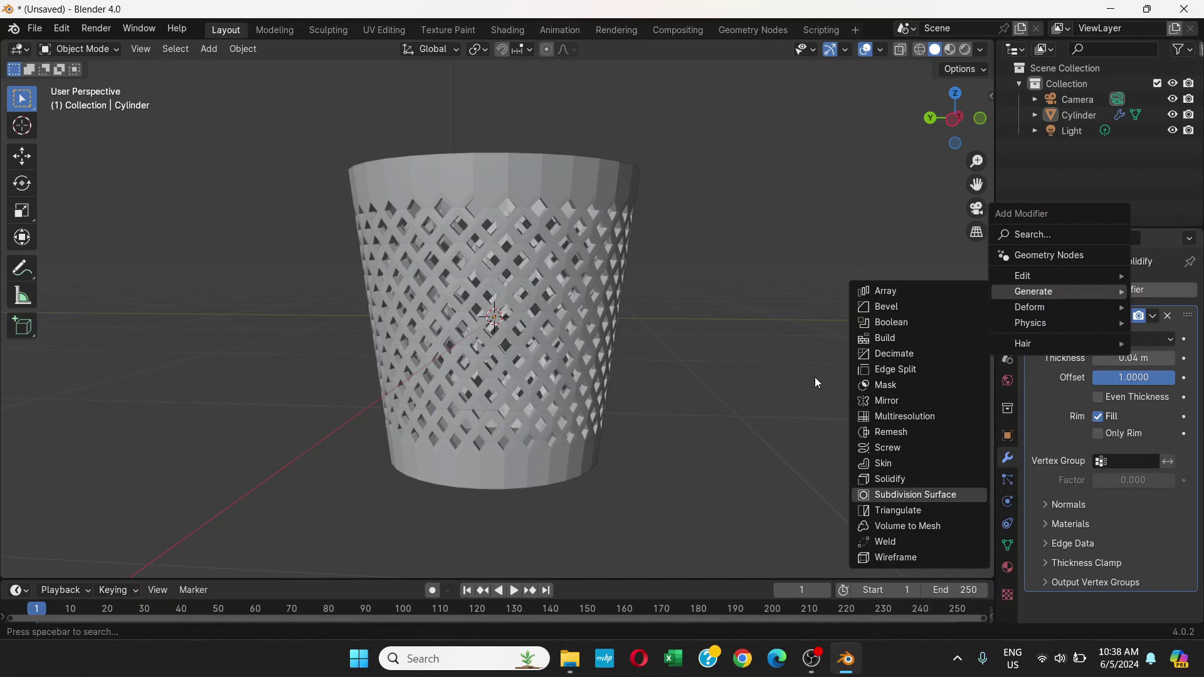
click(961, 495)
scroll(1110, 439, down, 3)
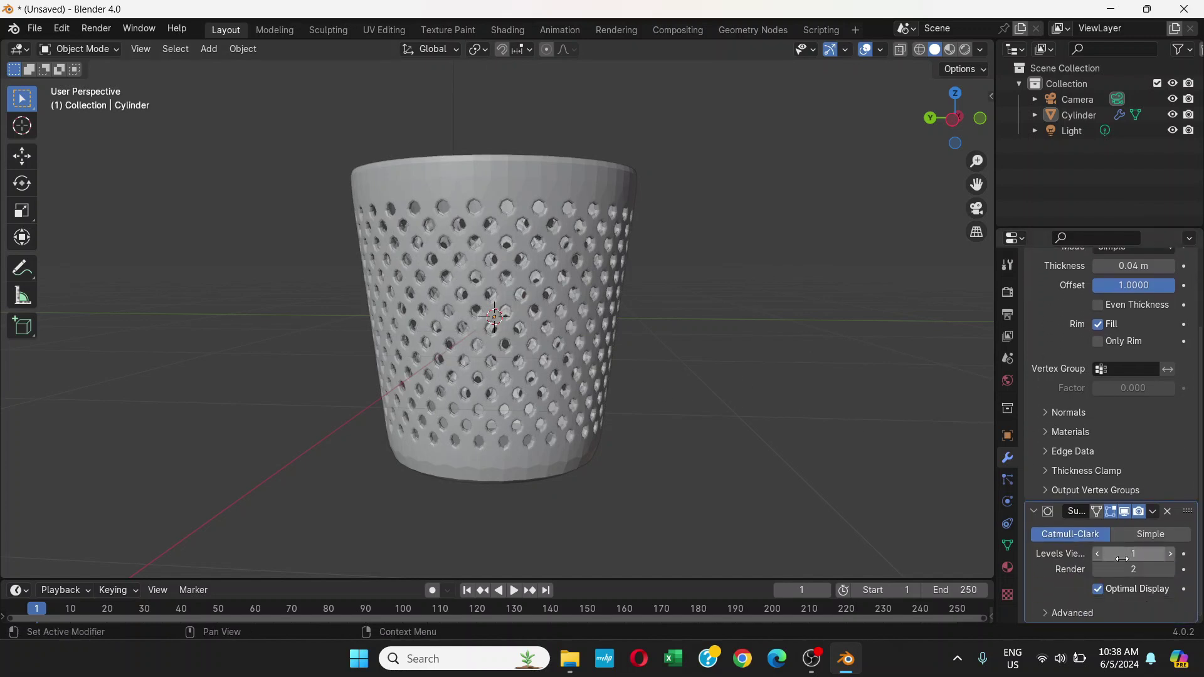
click(1169, 554)
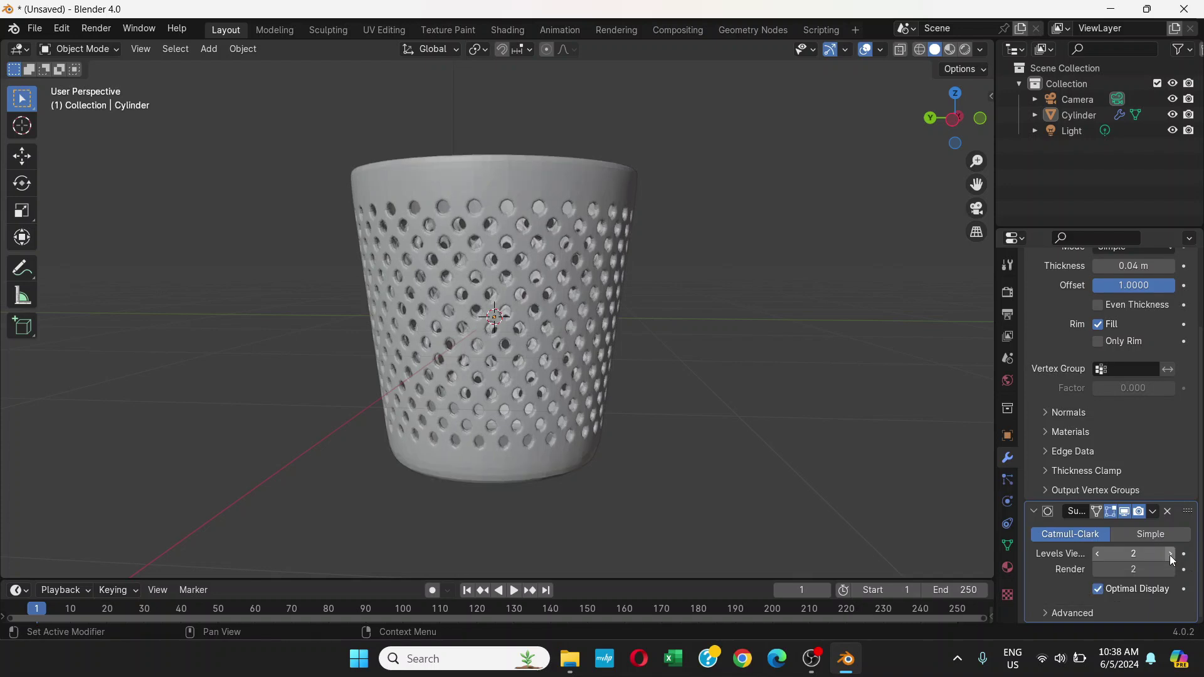
middle_drag(701, 358, 547, 337)
Apply Shade Smooth to the wastebasket cylinder
right_click(496, 204)
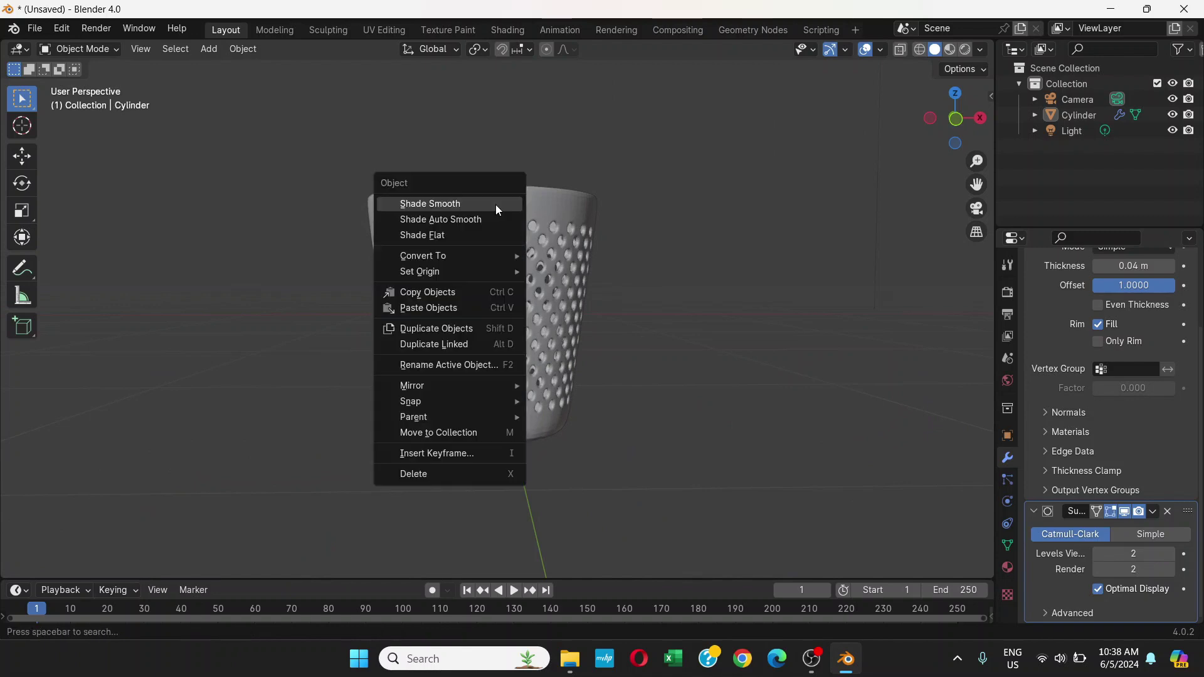
click(445, 209)
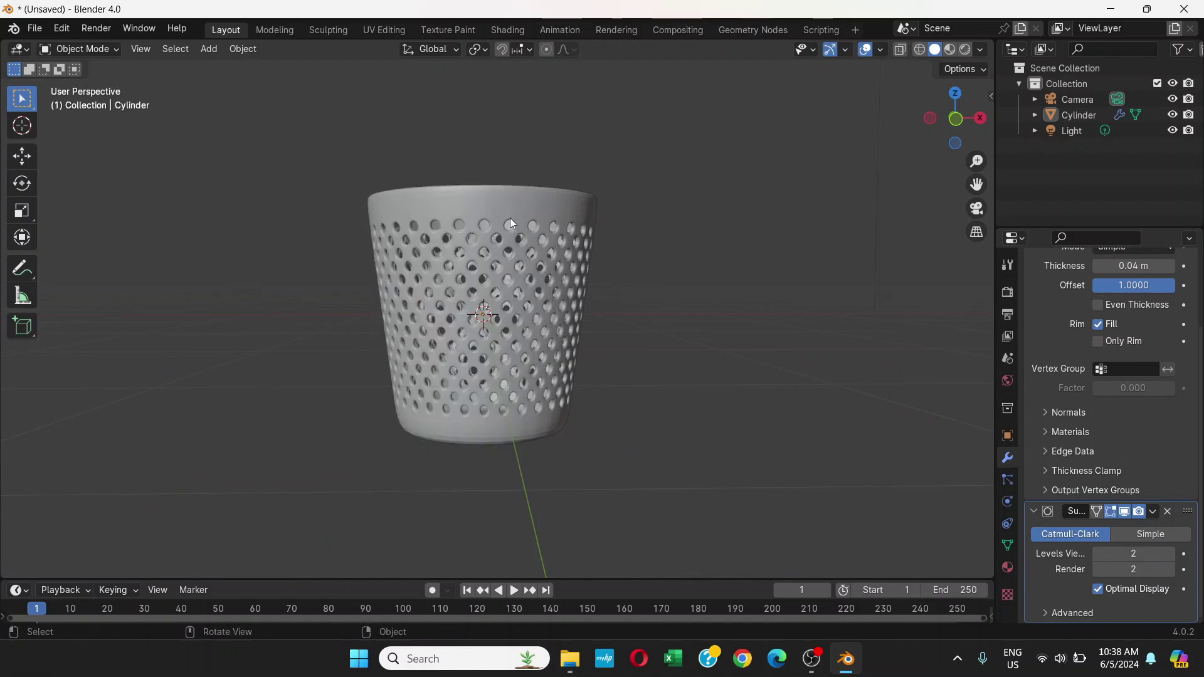
click(502, 215)
right_click(499, 212)
click(499, 213)
click(661, 294)
Orbit and zoom around the smoothed basket to inspect its rounded perforations
middle_drag(664, 299, 602, 314)
scroll(548, 324, down, 3)
scroll(577, 325, up, 3)
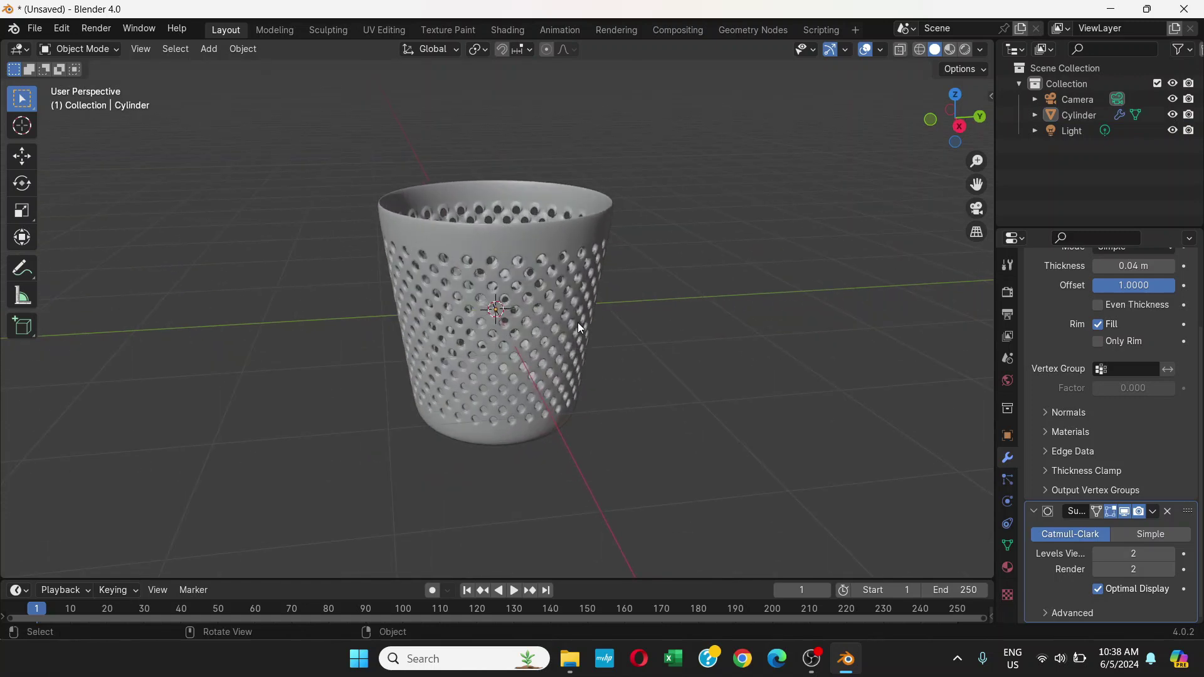
scroll(578, 323, up, 2)
scroll(626, 312, up, 2)
middle_drag(626, 312, 650, 338)
scroll(632, 358, down, 3)
scroll(651, 339, up, 1)
scroll(677, 317, down, 3)
scroll(664, 344, up, 1)
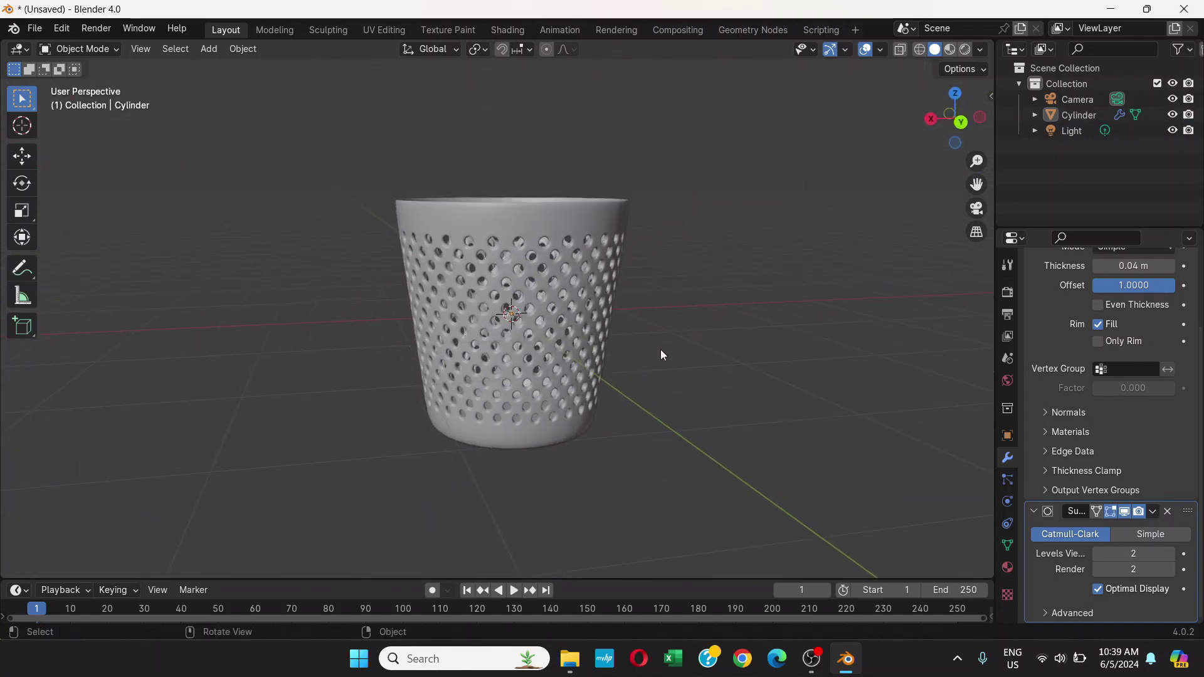